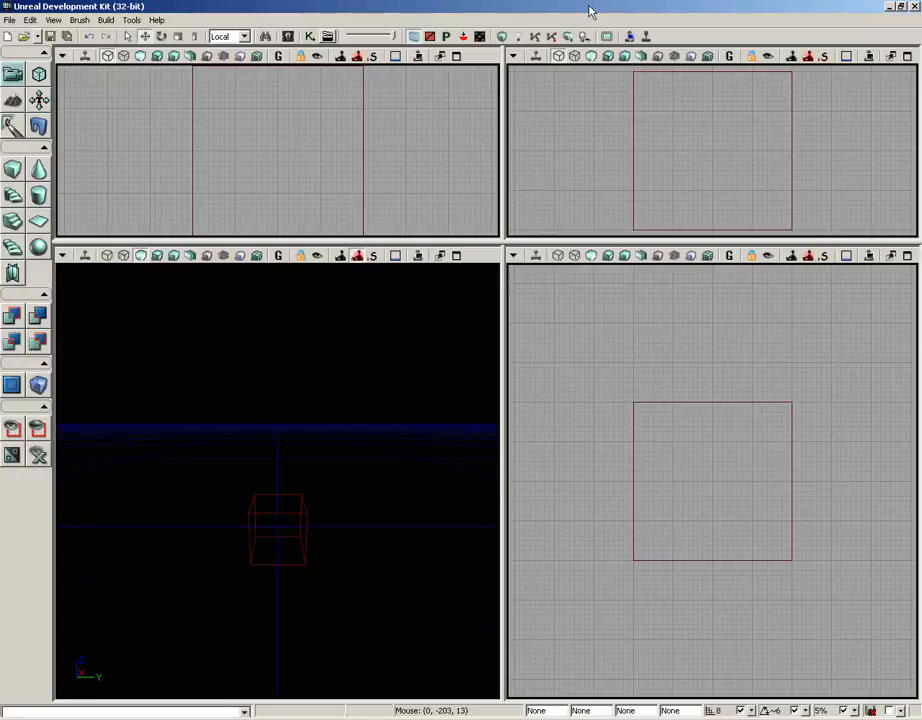
- Create a new map
left_click(9, 20)
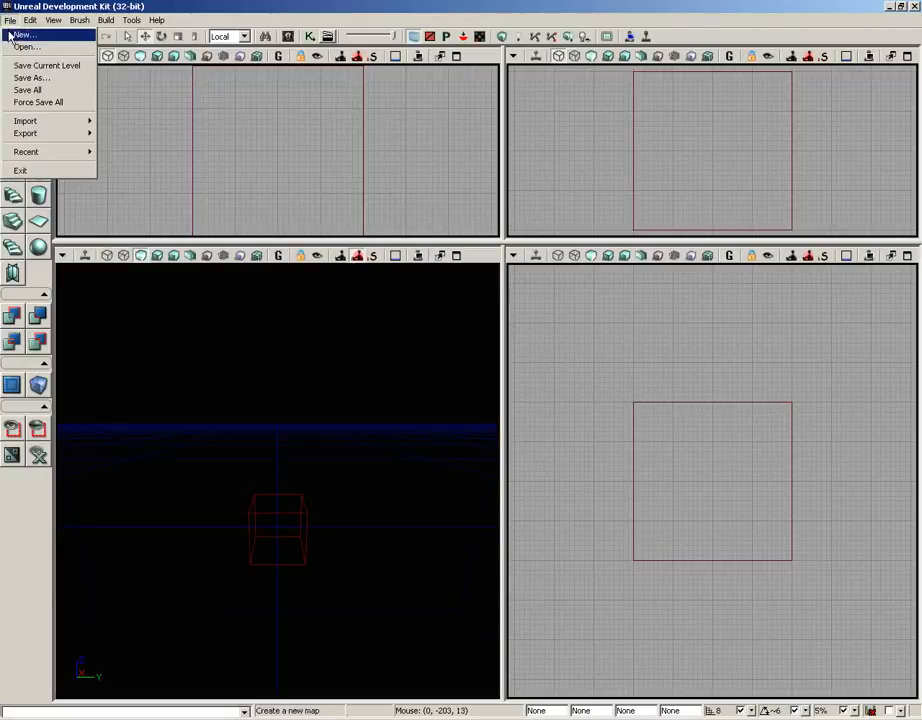
left_click(10, 36)
left_click(512, 358)
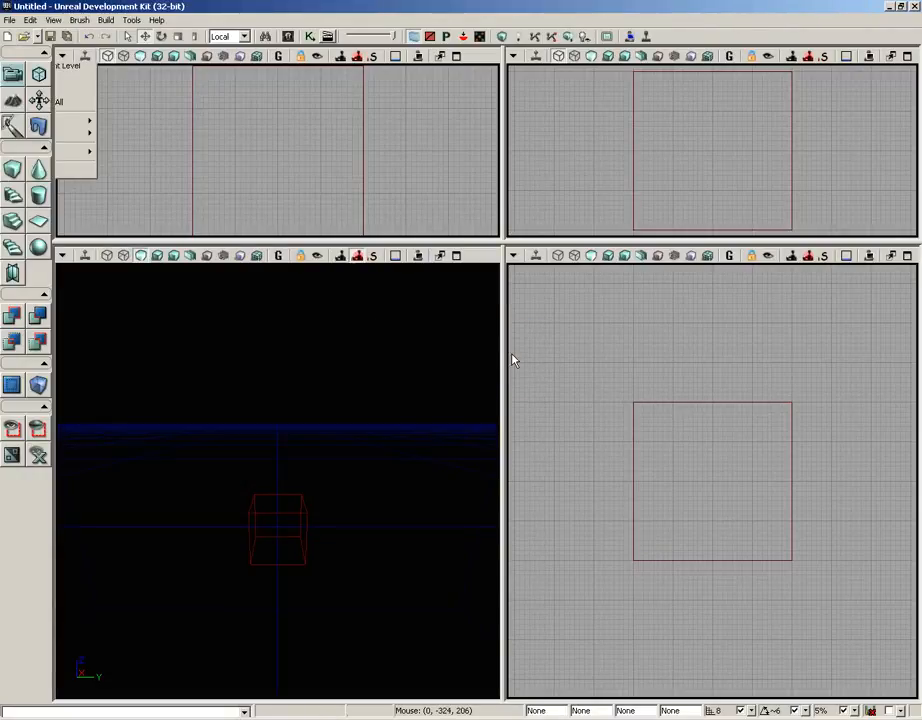
- Create a new terrain at the default location with 64 by 64 patches and Layer Set Up None
left_click(131, 20)
left_click(157, 36)
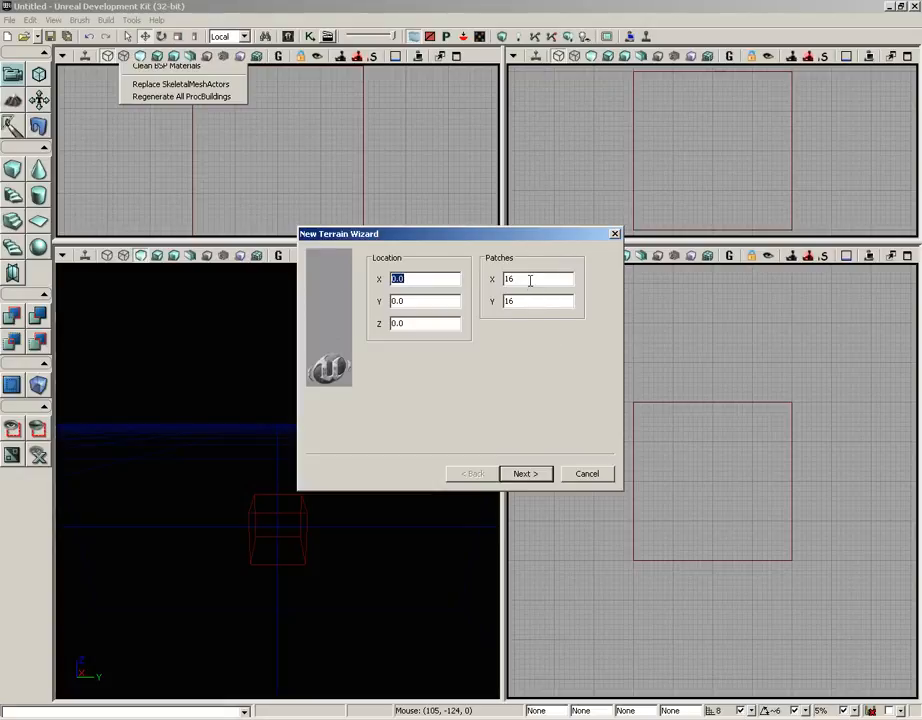
left_click_drag(531, 284, 483, 279)
type("64")
key("Tab")
type("64")
left_click(525, 473)
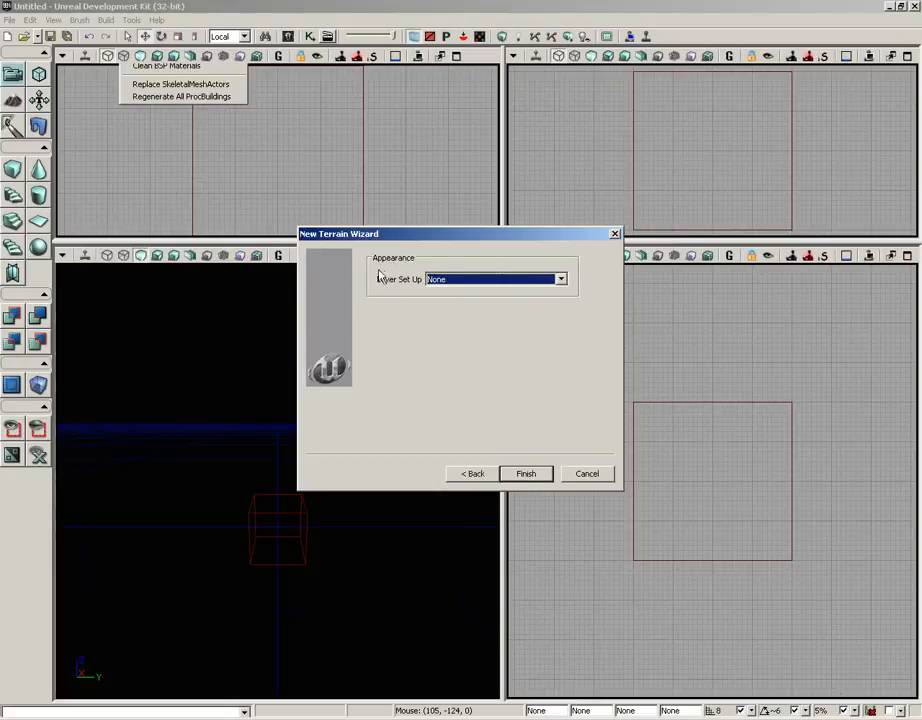
left_click(456, 281)
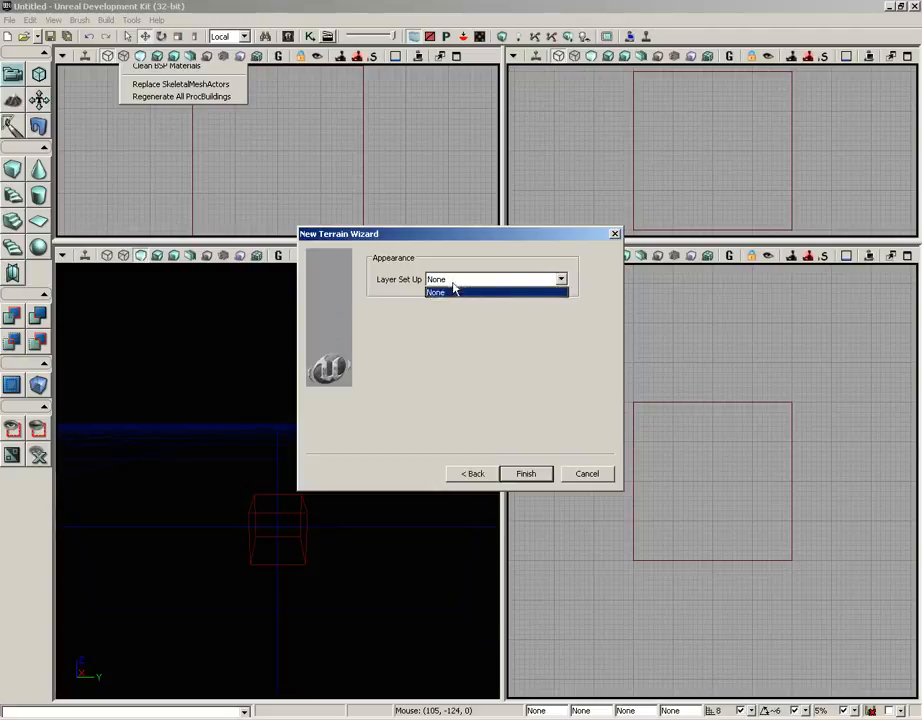
left_click(452, 291)
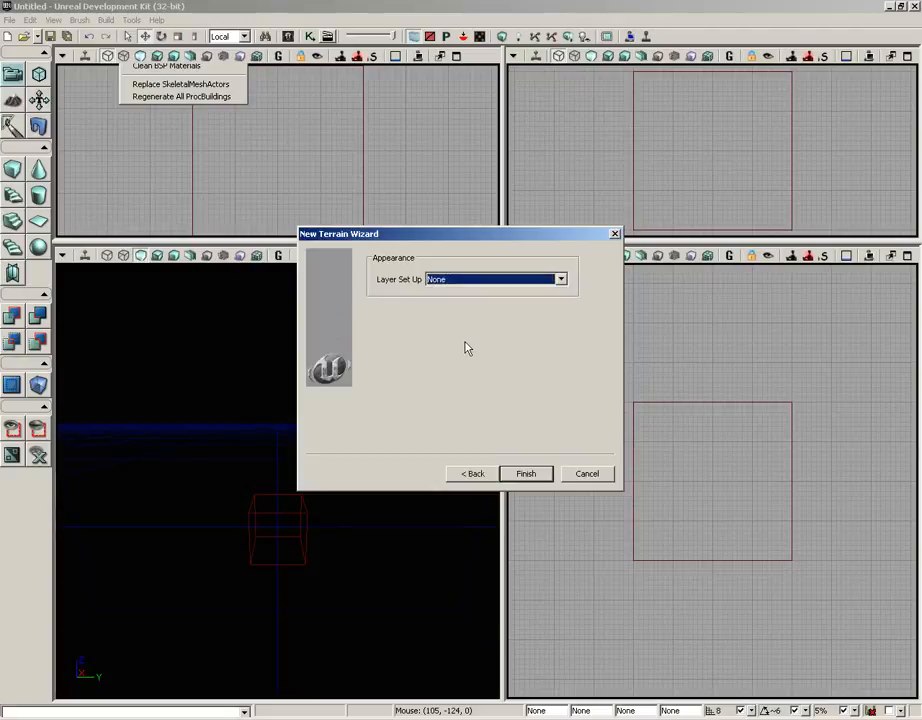
left_click(526, 474)
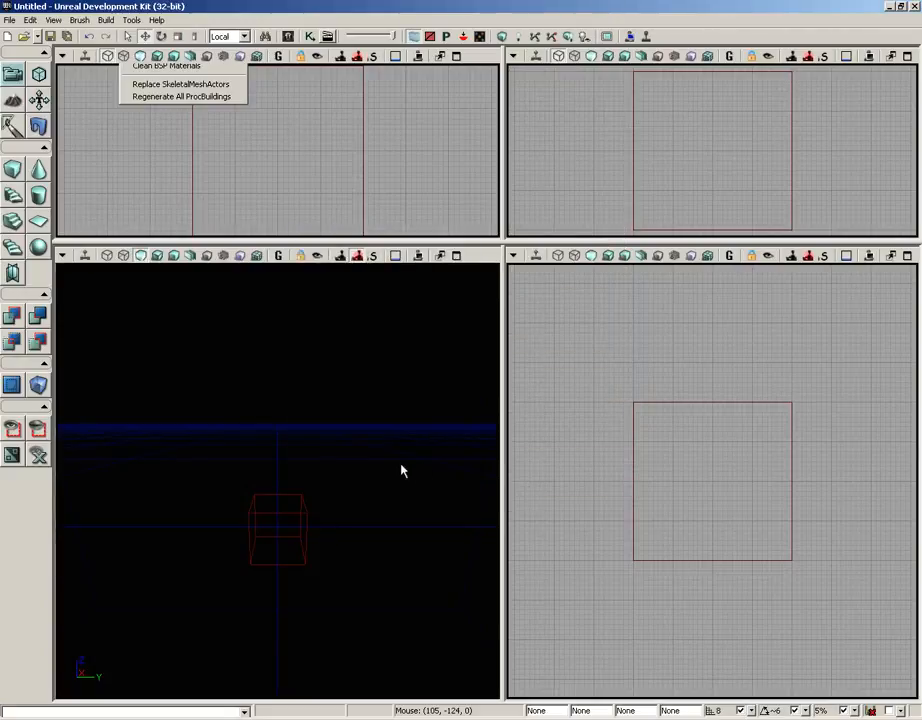
- Maximize the perspective viewport and frame the centre of the terrain in it
left_click_drag(372, 486, 442, 378)
middle_click_drag(442, 378, 498, 270)
right_click_drag(278, 398, 284, 385)
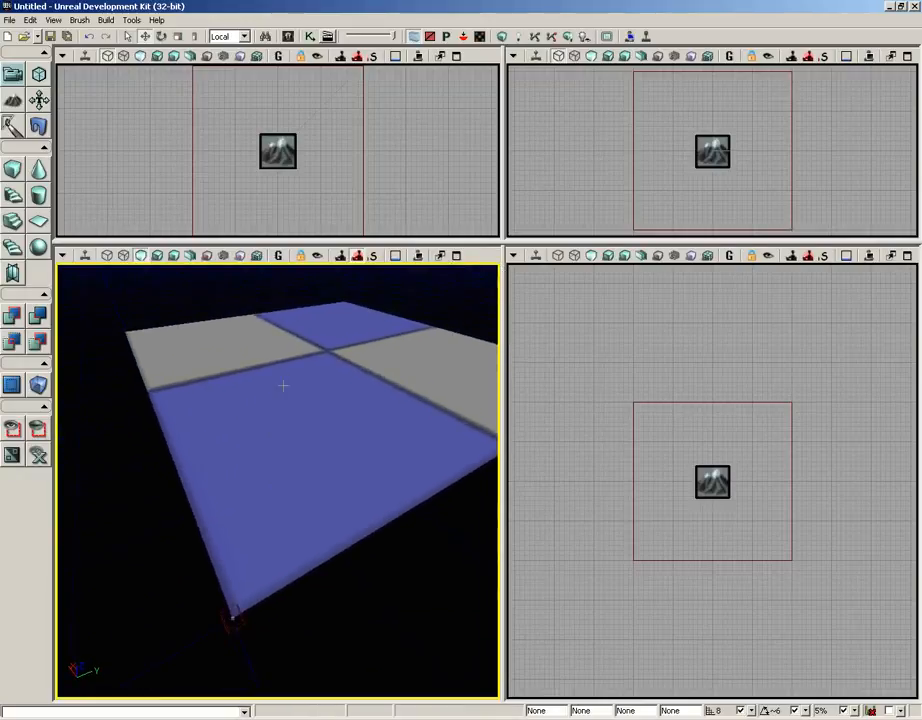
left_click_drag(284, 385, 290, 270)
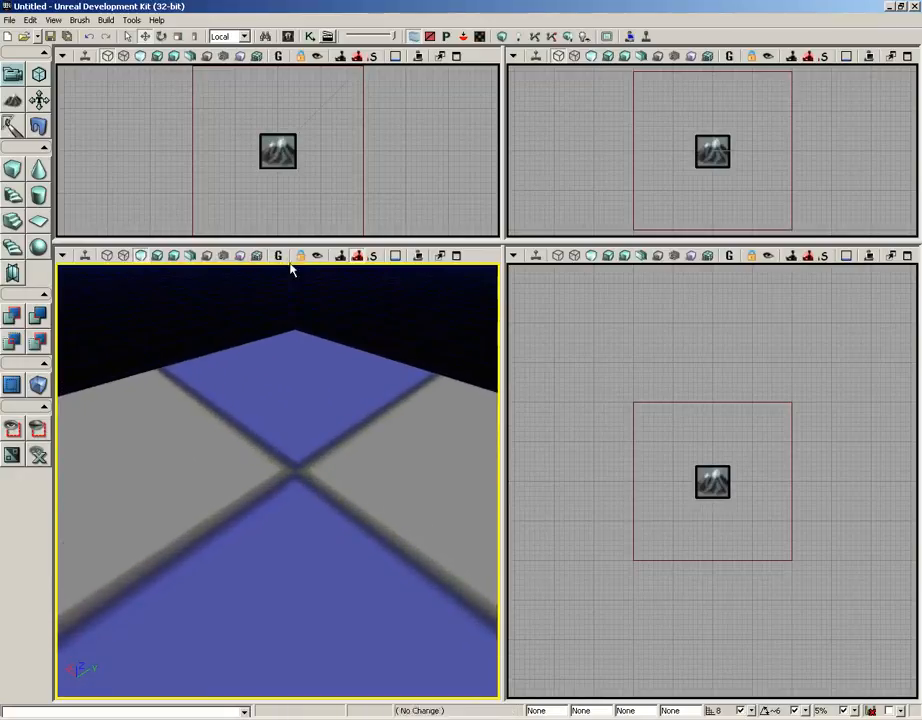
middle_click_drag(290, 270, 222, 699)
right_click_drag(222, 699, 250, 349)
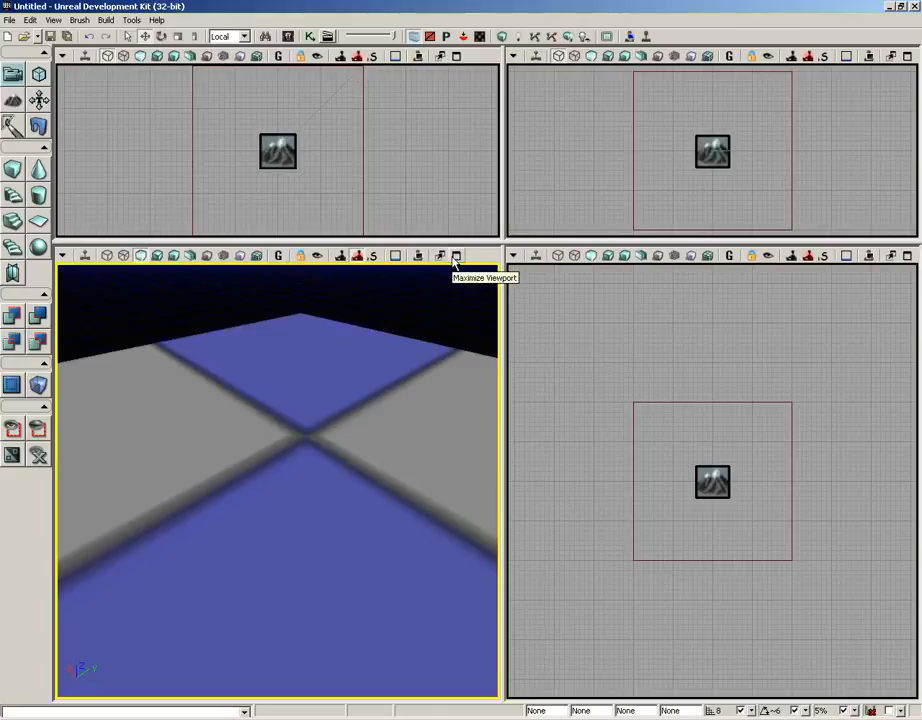
right_click_drag(427, 382, 425, 355)
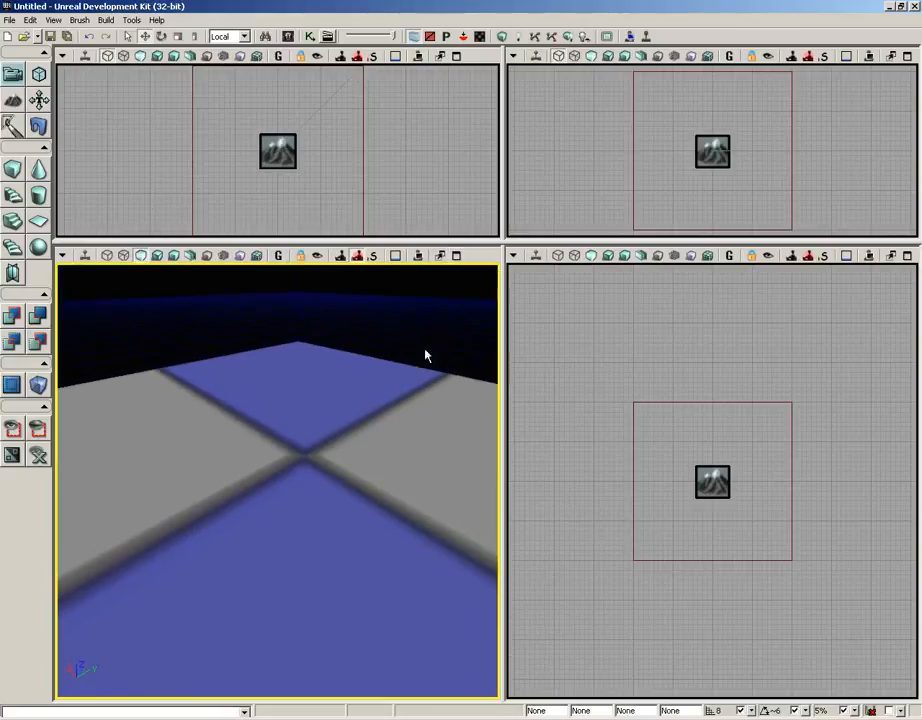
left_click(456, 256)
right_click_drag(453, 268, 500, 700)
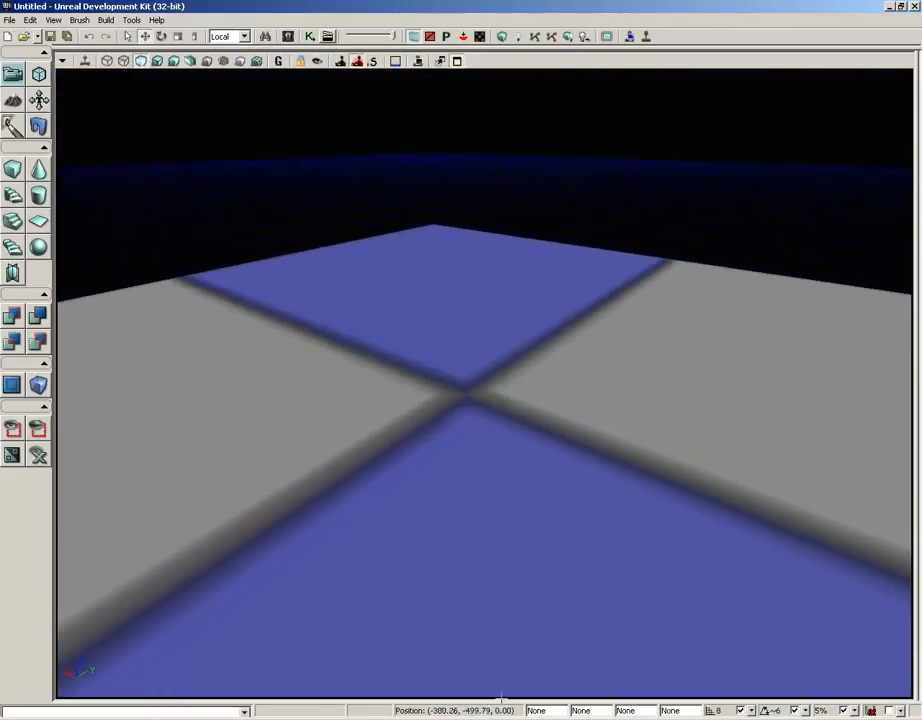
right_click_drag(467, 311, 468, 318)
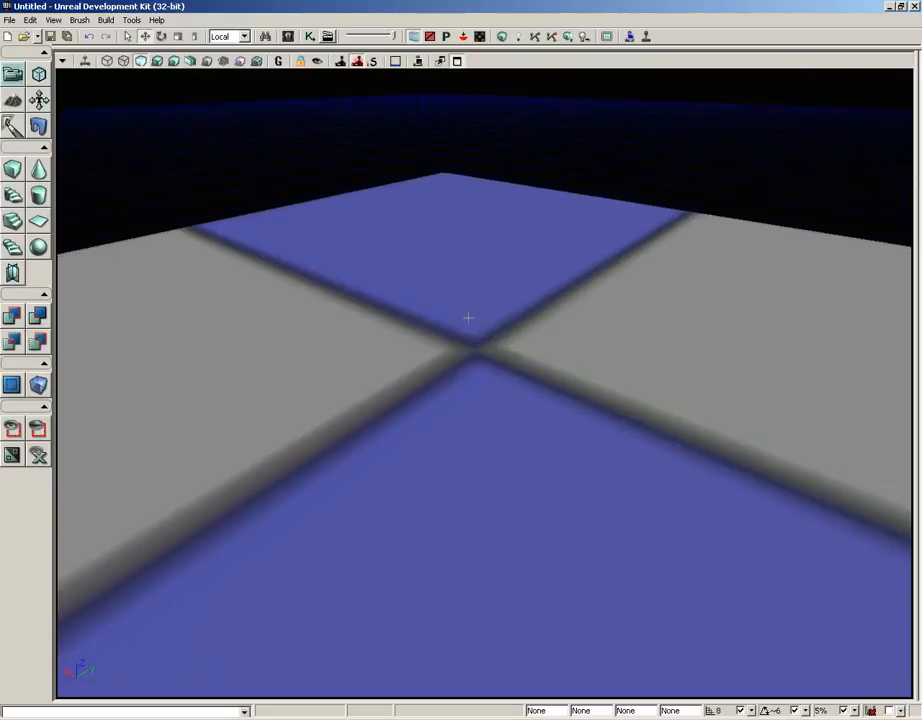
- Review the available terrain editing tools and settings, and return to camera mode
left_click(13, 102)
left_click_drag(344, 88, 487, 93)
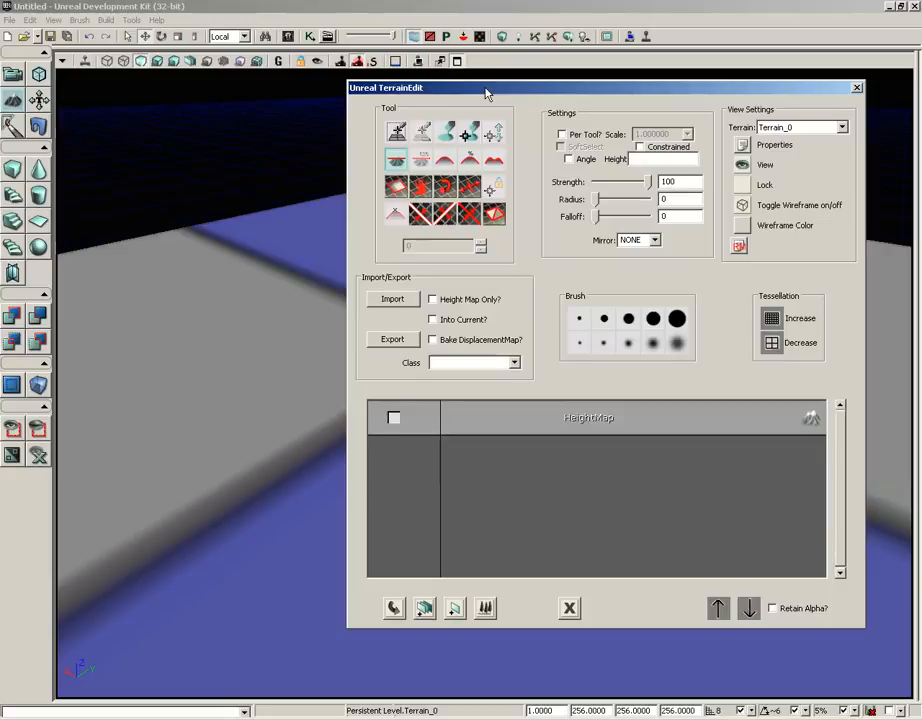
left_click_drag(486, 93, 455, 97)
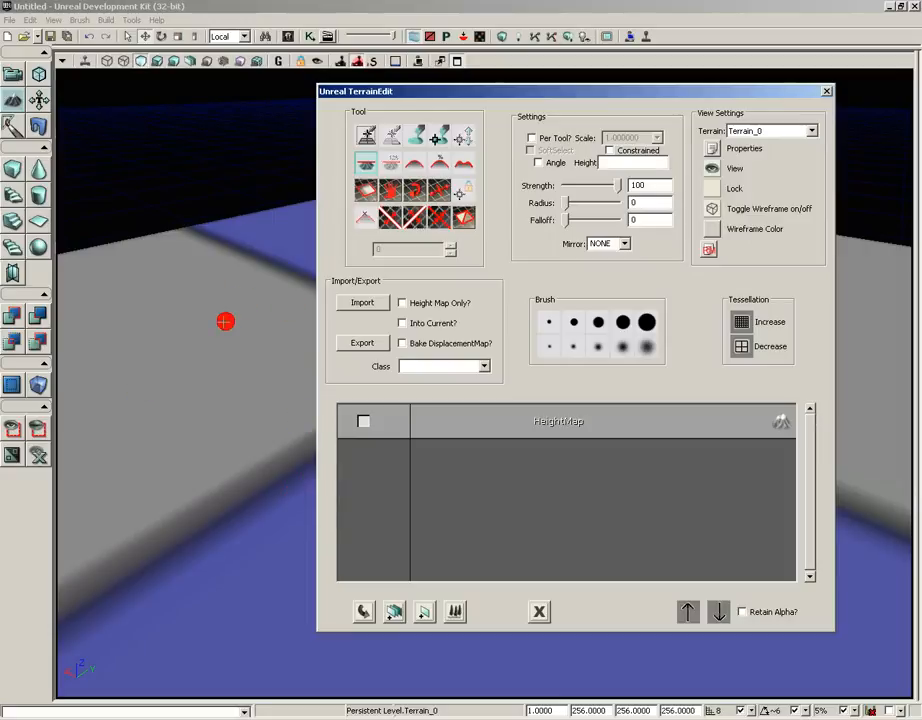
left_click(12, 78)
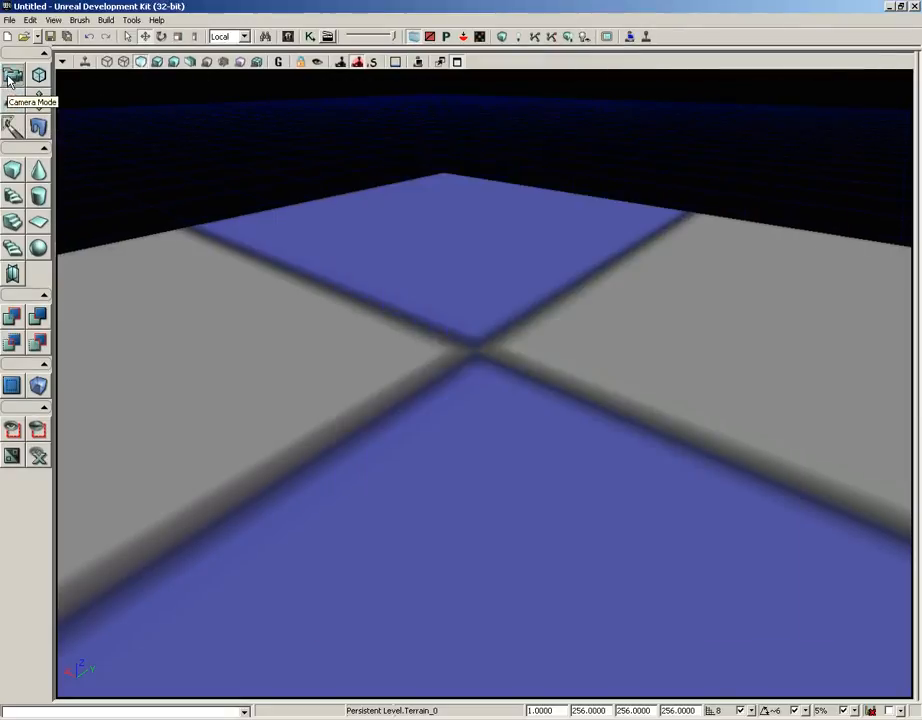
- Choose DominantDirectionalLight from the actor classes and add it at the centre of the terrain
left_click(288, 37)
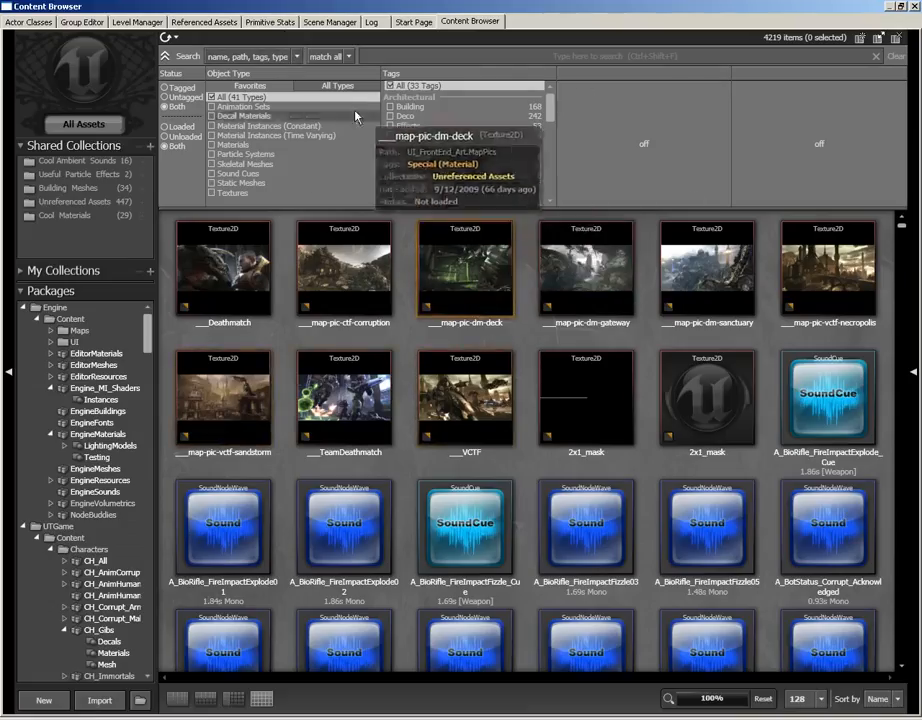
left_click(28, 21)
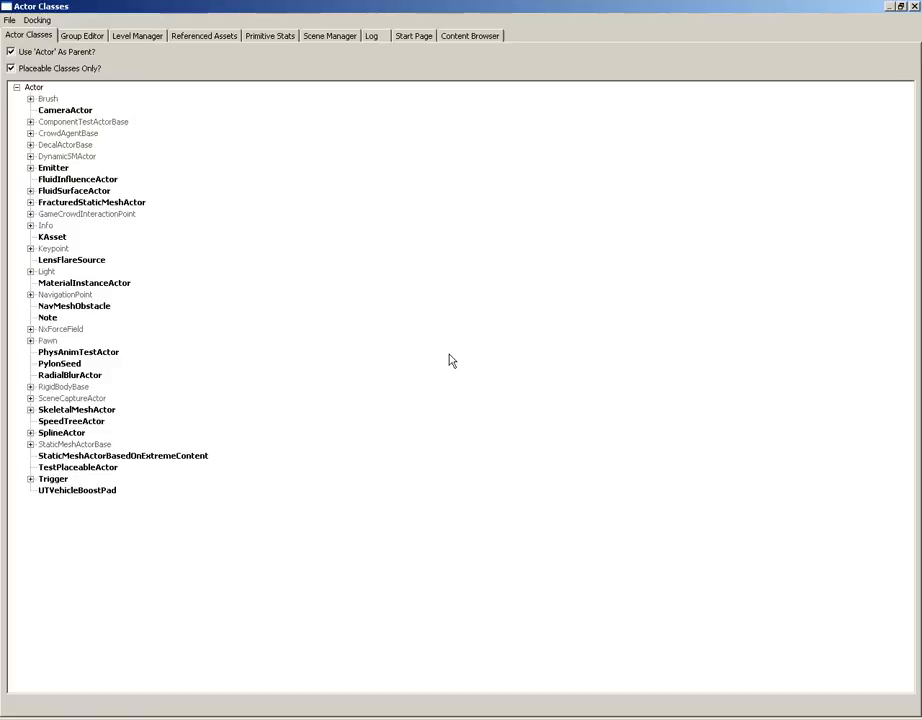
left_click(30, 272)
left_click(44, 283)
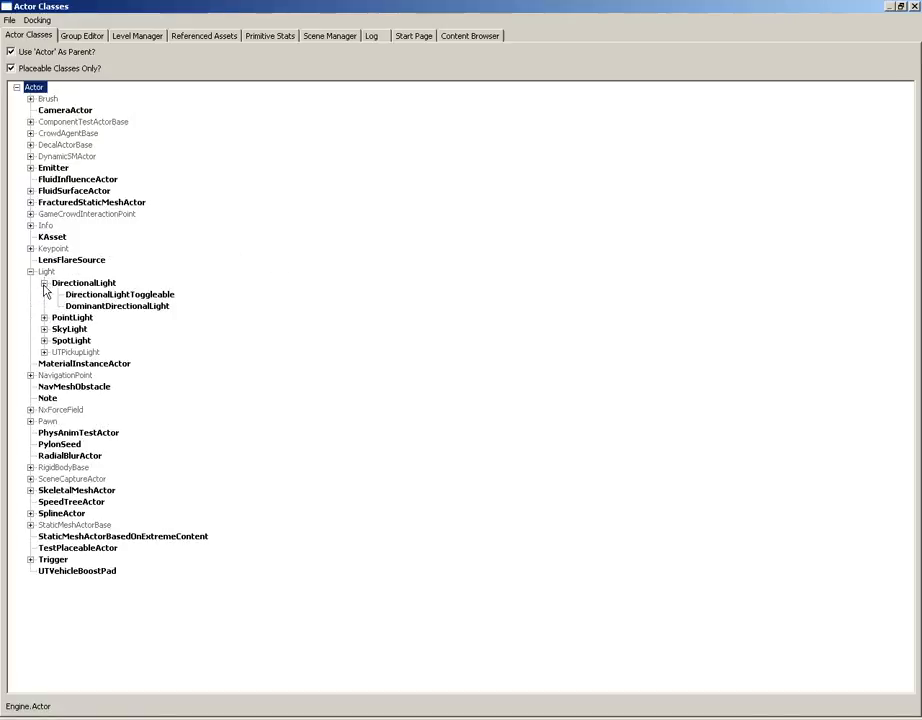
left_click(121, 306)
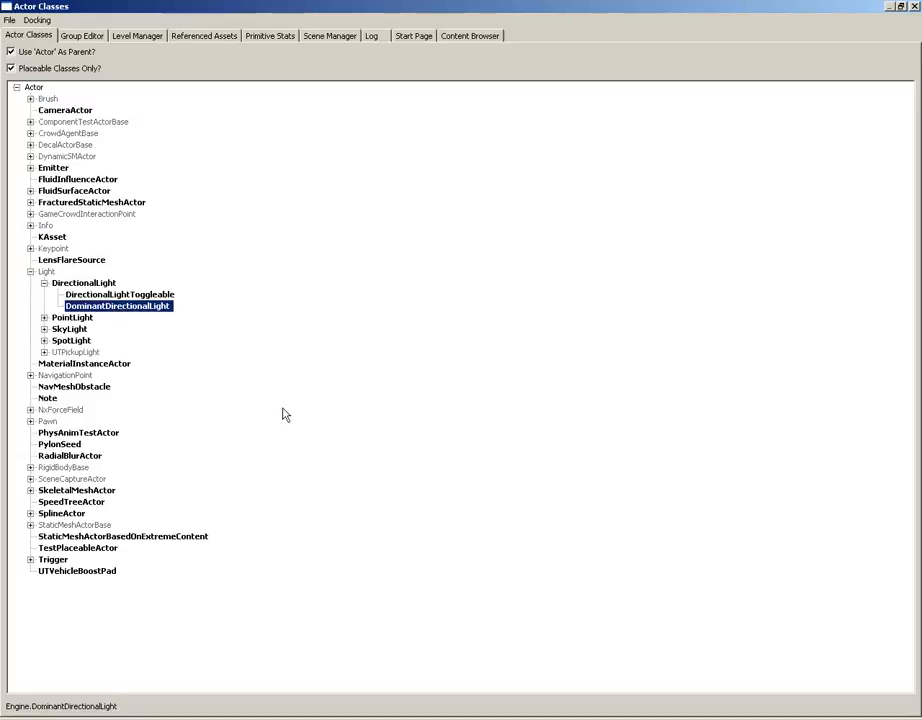
left_click(914, 6)
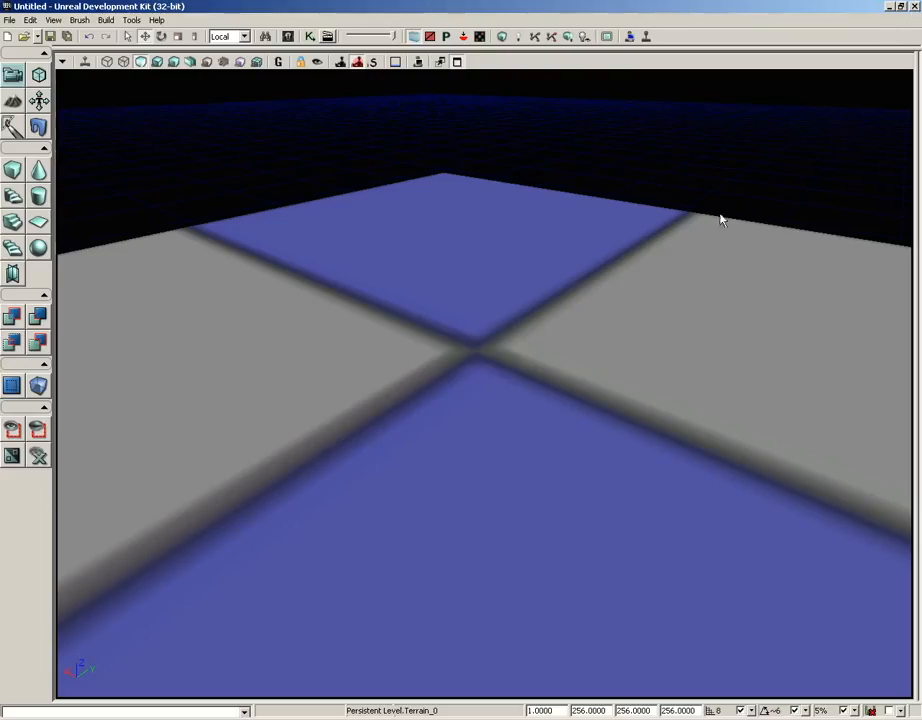
right_click(471, 349)
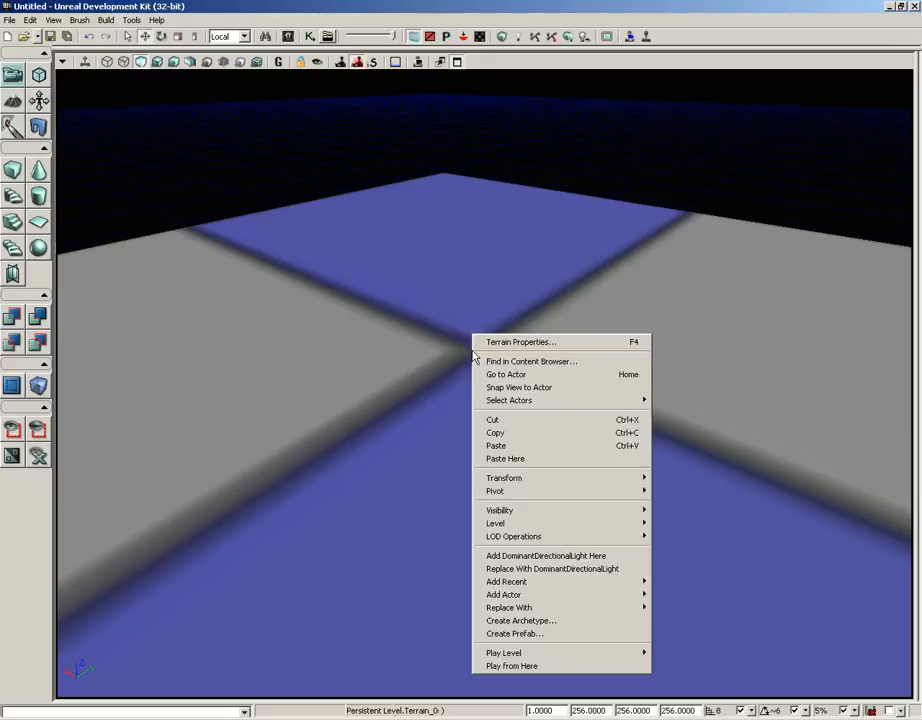
left_click(500, 556)
- Raise the dominant directional light vertically well above the centre of the terrain
left_click_drag(481, 410, 357, 68)
right_click_drag(484, 482, 480, 385)
middle_click_drag(480, 385, 327, 699)
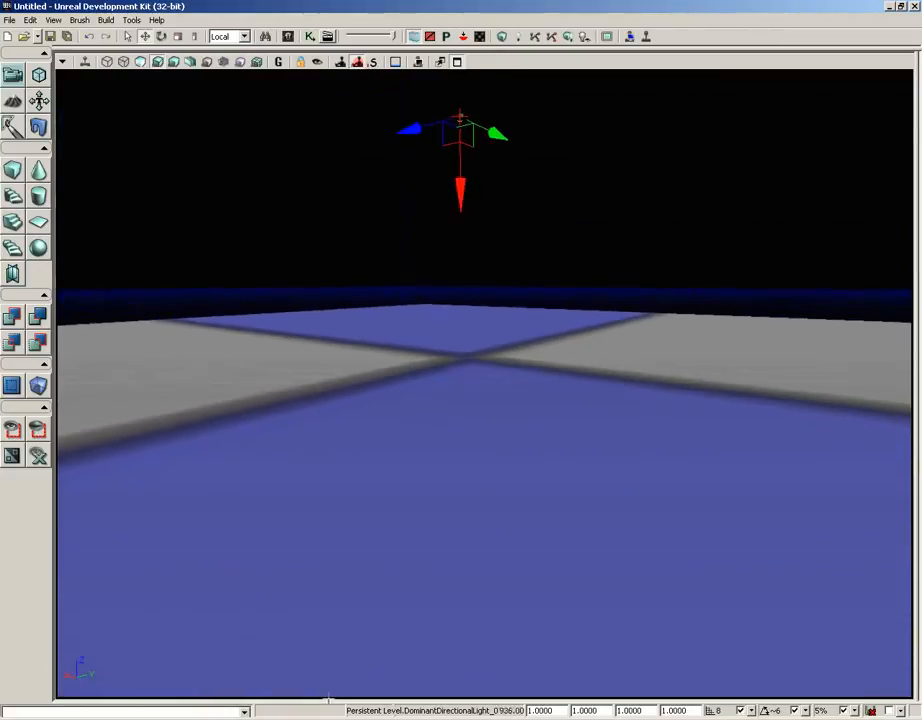
left_click_drag(327, 699, 345, 77)
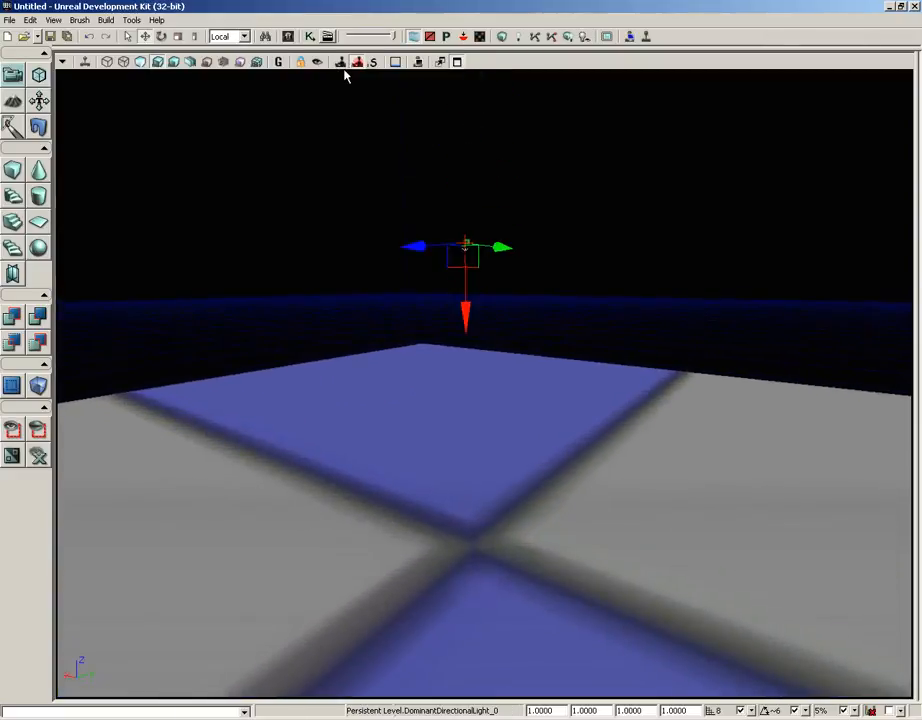
right_click_drag(344, 76, 344, 70)
middle_click_drag(344, 70, 344, 69)
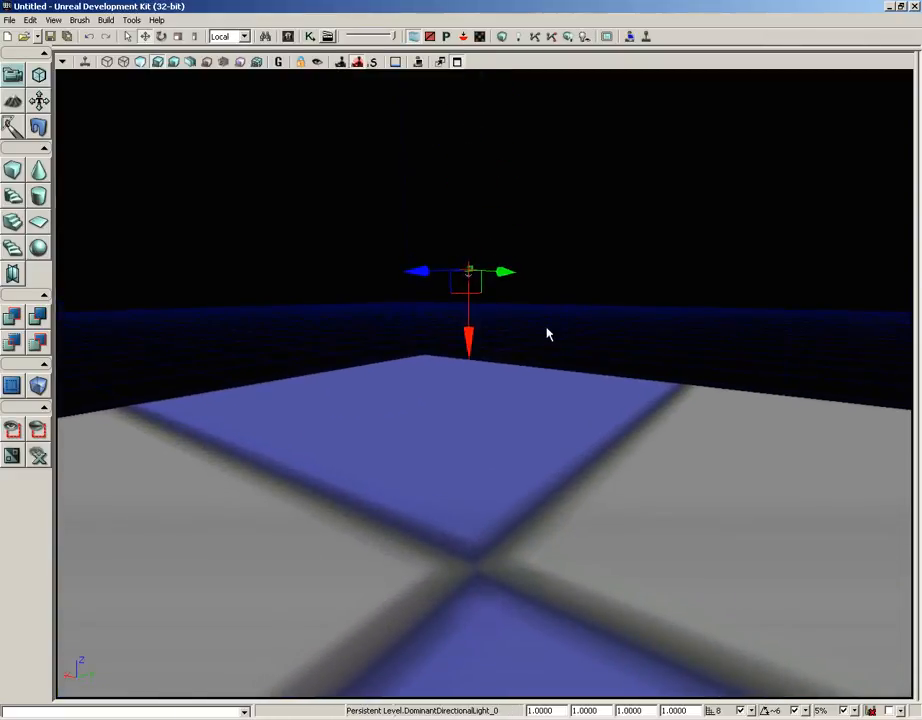
mouse_move(546, 328)
left_mouse_down()
mouse_move(547, 292)
mouse_move(547, 325)
left_mouse_up()
- Rotate the dominant directional light so that it shines onto the terrain at an angle
key("space")
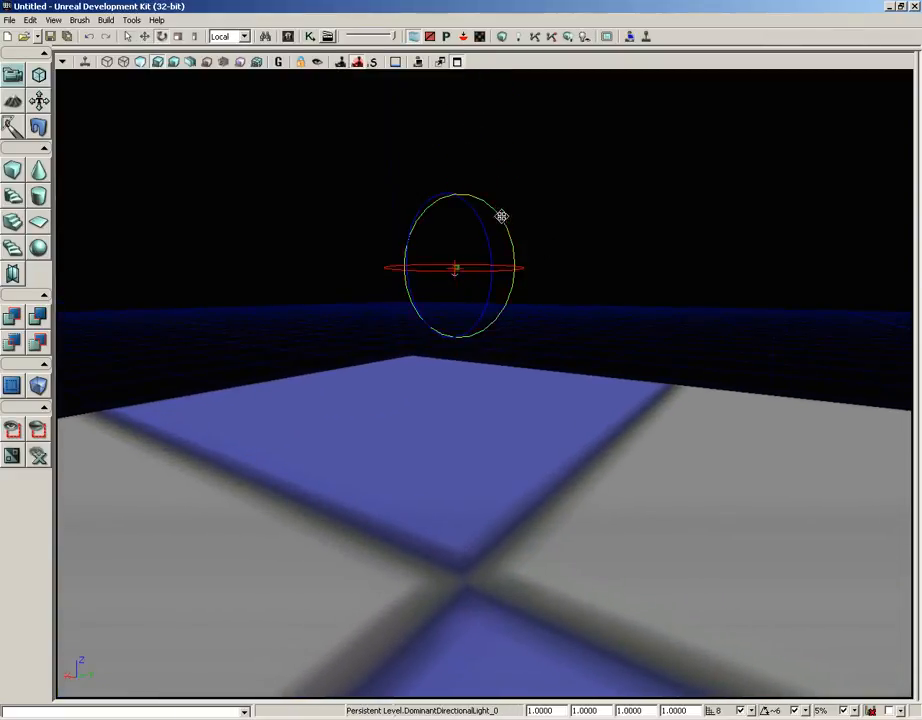
left_click_drag(496, 209, 490, 533)
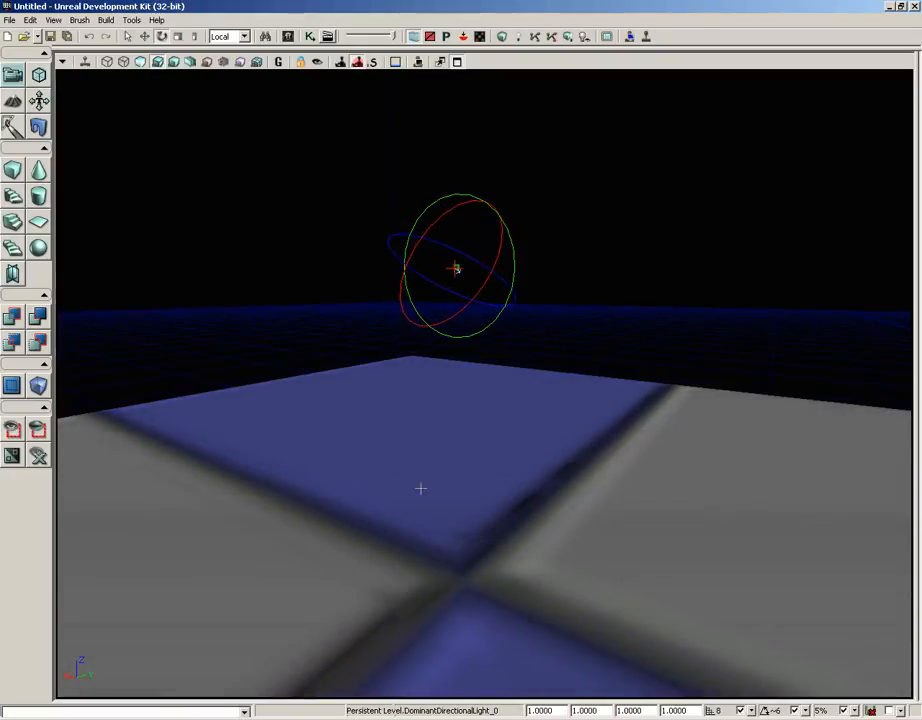
left_click_drag(691, 458, 595, 644)
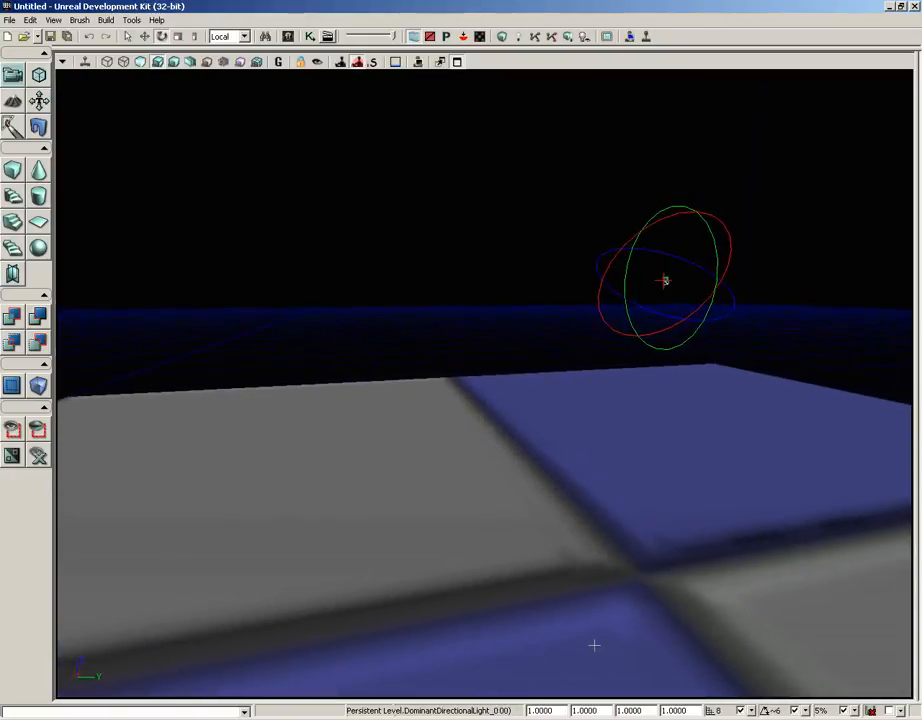
right_click_drag(668, 470, 673, 463)
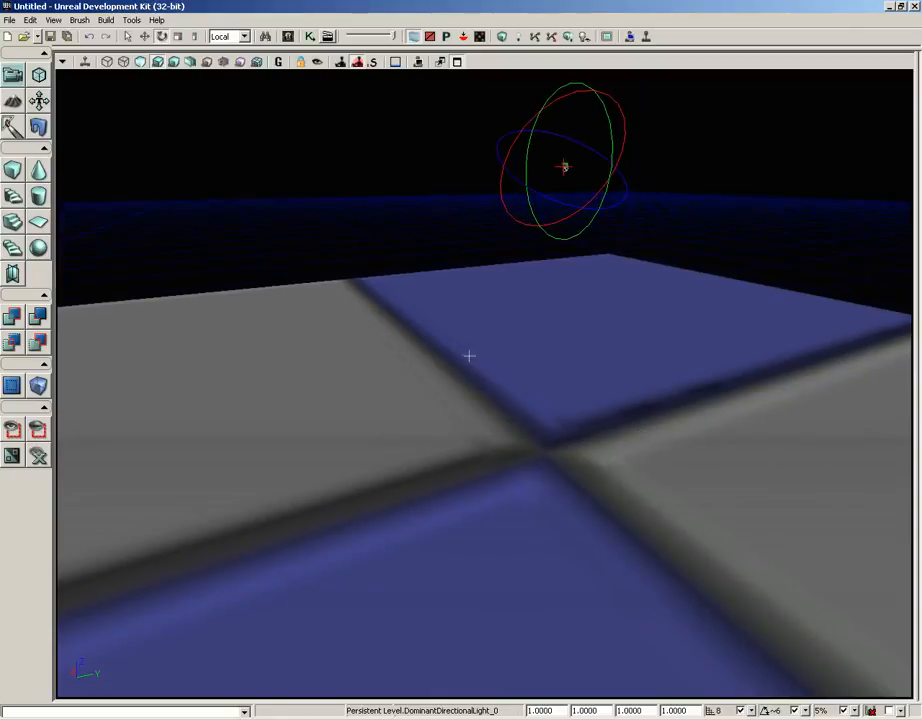
- Select the terrain Paint tool with brush radius 982 and falloff 505, and clear part of the view for sculpting
left_click(13, 100)
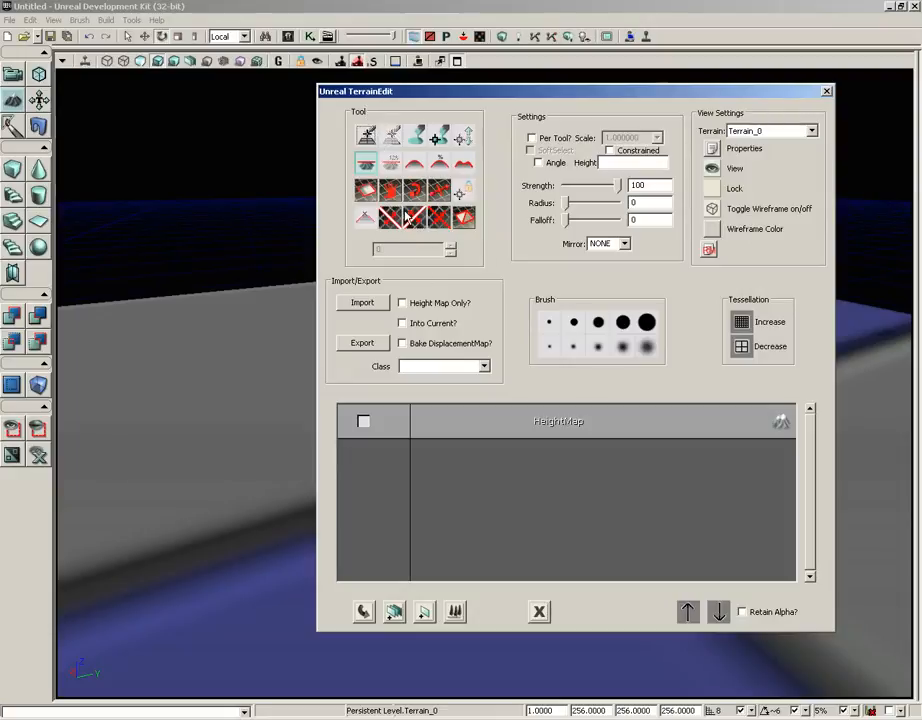
left_click(416, 140)
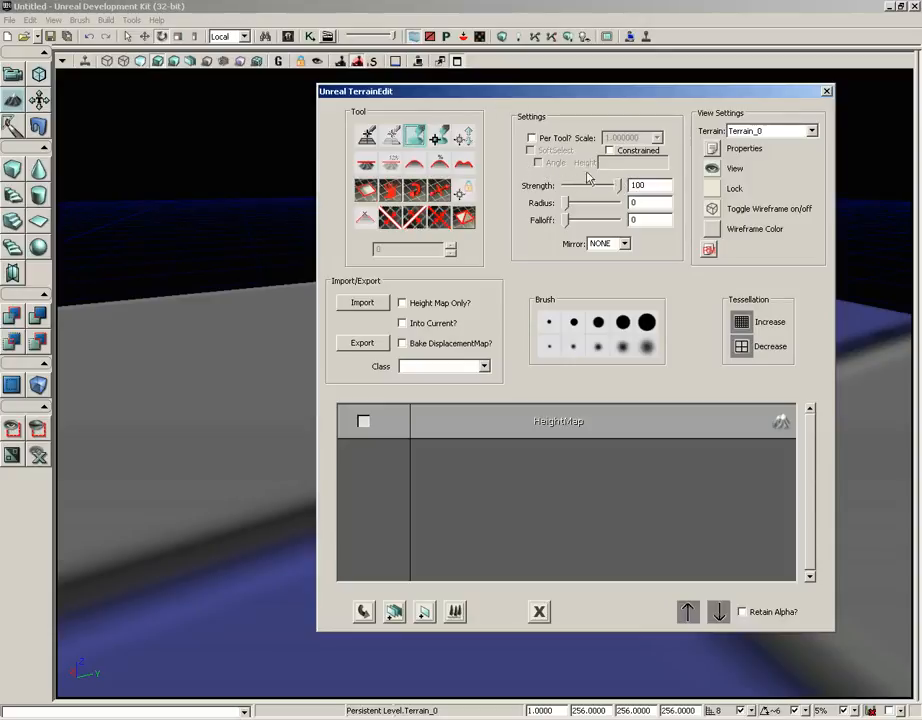
mouse_move(574, 203)
left_mouse_down()
mouse_move(592, 210)
mouse_move(579, 220)
left_mouse_up()
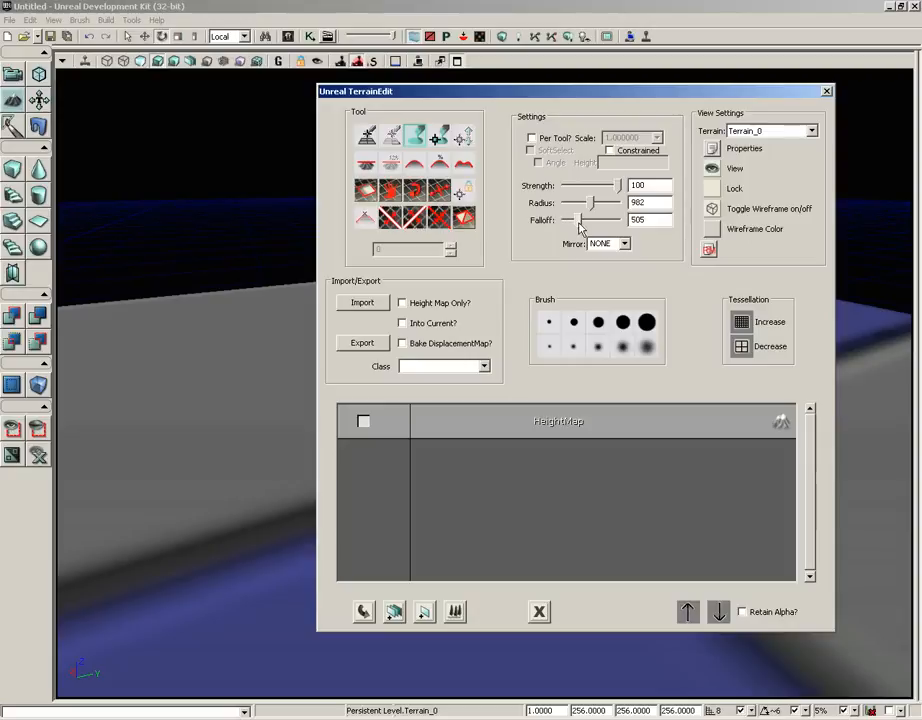
left_click_drag(576, 95, 760, 74)
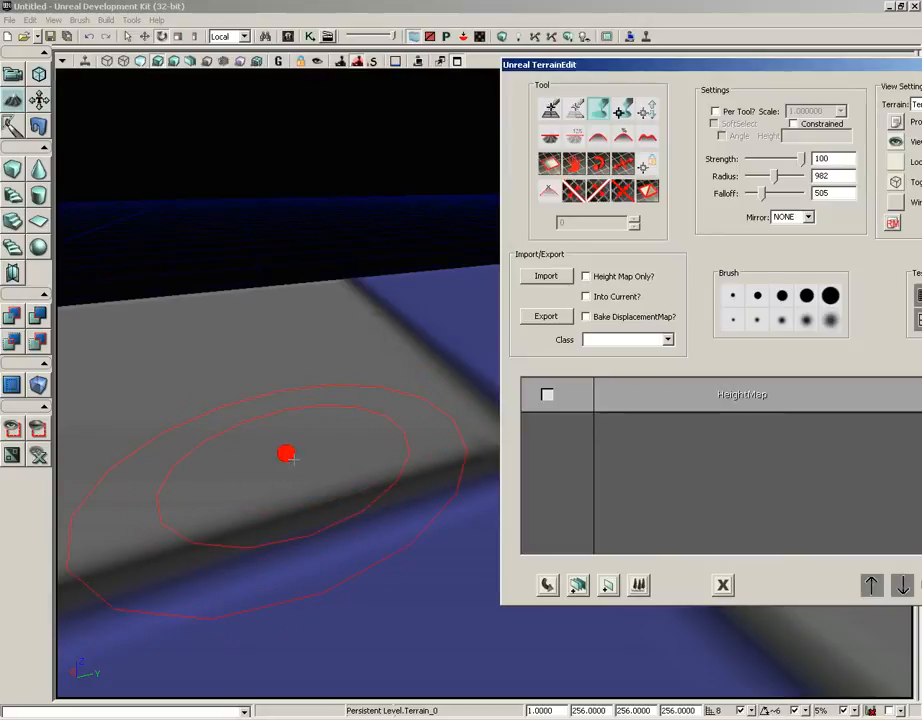
middle_click_drag(331, 502, 317, 68)
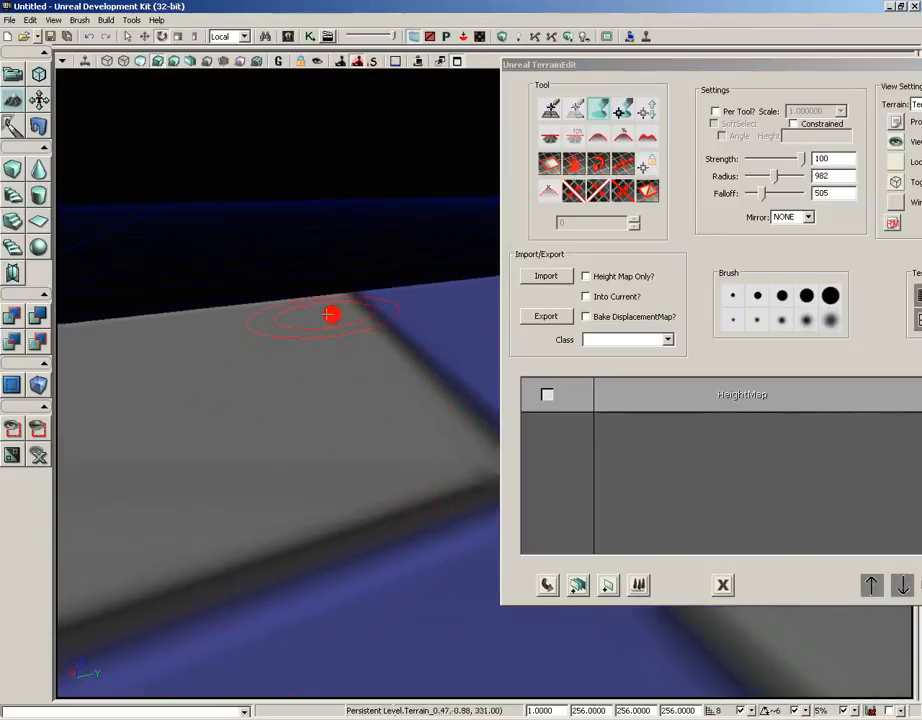
mouse_move(336, 502)
left_mouse_down()
mouse_move(362, 636)
mouse_move(589, 697)
mouse_move(516, 697)
mouse_move(524, 638)
mouse_move(512, 697)
left_mouse_up()
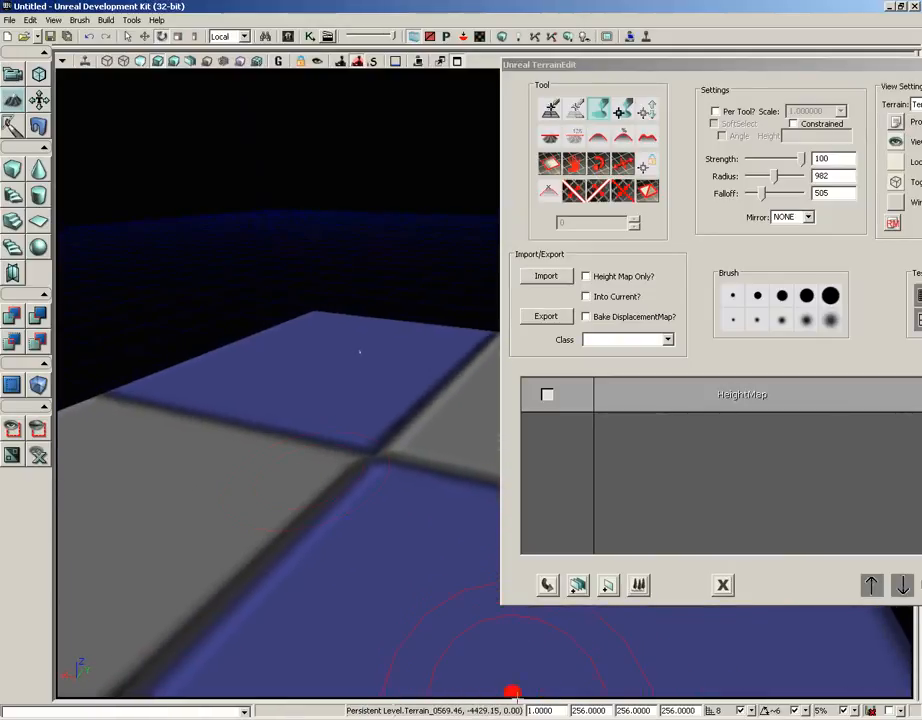
- Sculpt uneven hills and ridges across the middle and far part of the terrain with the Paint tool
right_click_drag(296, 423, 294, 458)
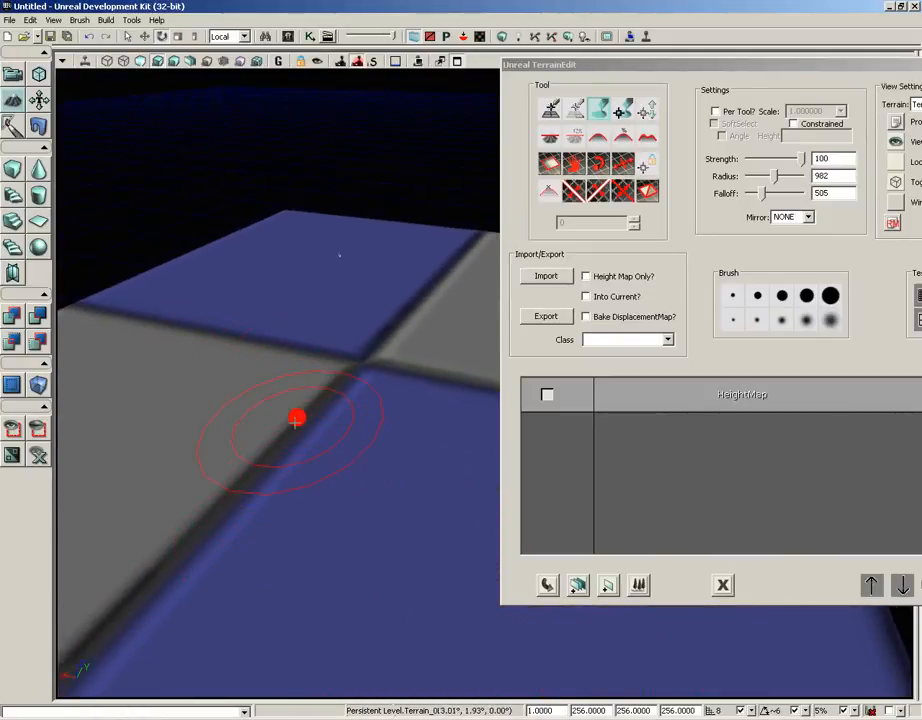
mouse_move(418, 342)
left_mouse_down("ctrl")
mouse_move(383, 352)
mouse_move(299, 347)
mouse_move(216, 383)
mouse_move(179, 498)
mouse_move(261, 568)
mouse_move(413, 550)
mouse_move(360, 345)
mouse_move(473, 340)
mouse_move(340, 329)
mouse_move(225, 347)
mouse_move(177, 477)
mouse_move(327, 494)
mouse_move(434, 449)
mouse_move(295, 376)
left_mouse_up("ctrl")
mouse_move(251, 355)
left_mouse_down("ctrl")
mouse_move(226, 354)
mouse_move(210, 410)
mouse_move(206, 500)
mouse_move(270, 518)
mouse_move(389, 523)
mouse_move(463, 494)
mouse_move(422, 412)
mouse_move(352, 317)
mouse_move(302, 329)
mouse_move(294, 387)
mouse_move(310, 386)
left_mouse_up("ctrl")
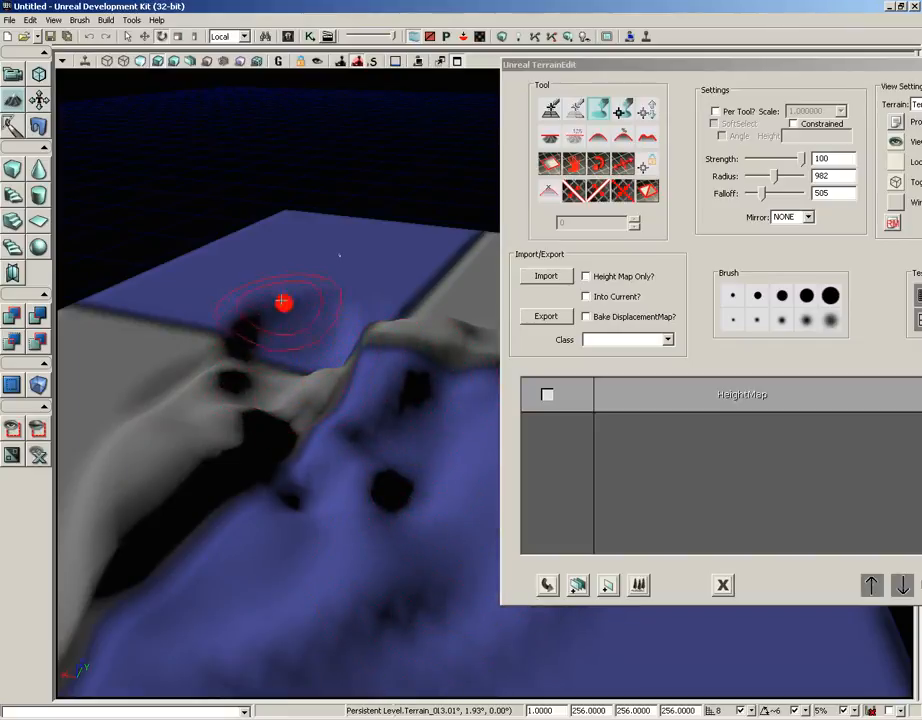
mouse_move(283, 300)
left_mouse_down("ctrl")
mouse_move(259, 274)
mouse_move(214, 268)
mouse_move(288, 323)
mouse_move(210, 312)
mouse_move(158, 372)
mouse_move(255, 378)
mouse_move(389, 271)
mouse_move(261, 261)
mouse_move(237, 298)
mouse_move(181, 325)
mouse_move(150, 280)
left_mouse_up("ctrl")
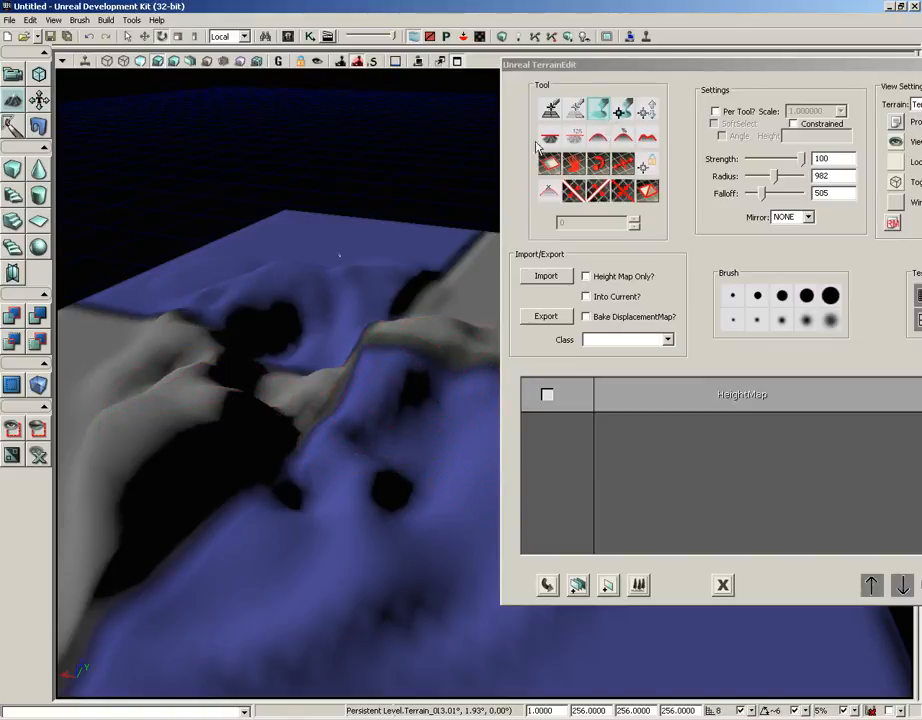
- Smooth the sculpted ridges and bumps across the terrain with the Smooth tool
left_click(599, 139)
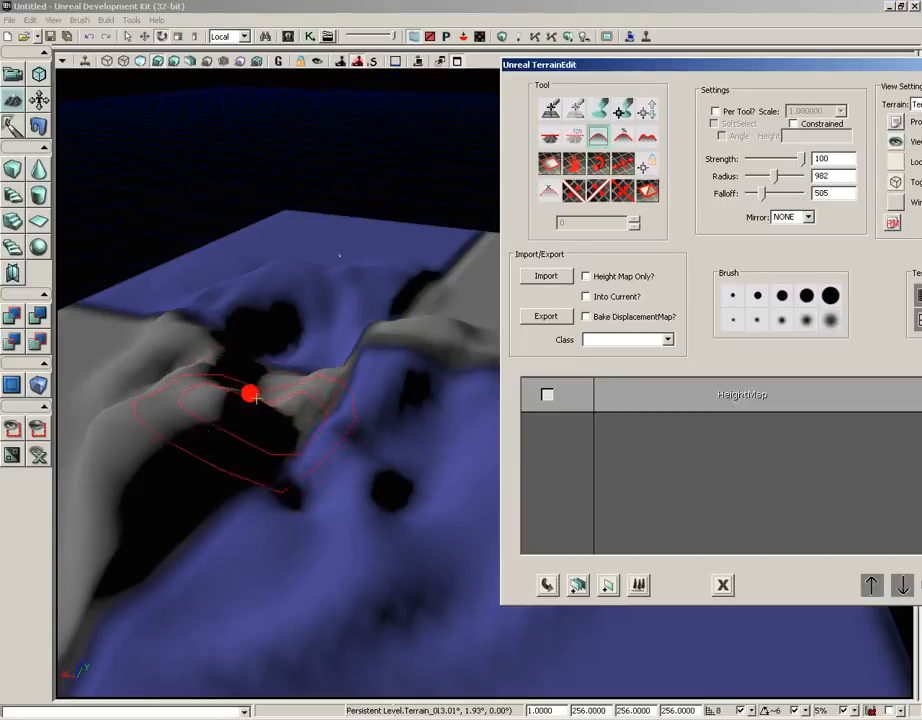
mouse_move(255, 397)
left_mouse_down("ctrl")
mouse_move(161, 412)
mouse_move(206, 480)
mouse_move(391, 389)
left_mouse_up("ctrl")
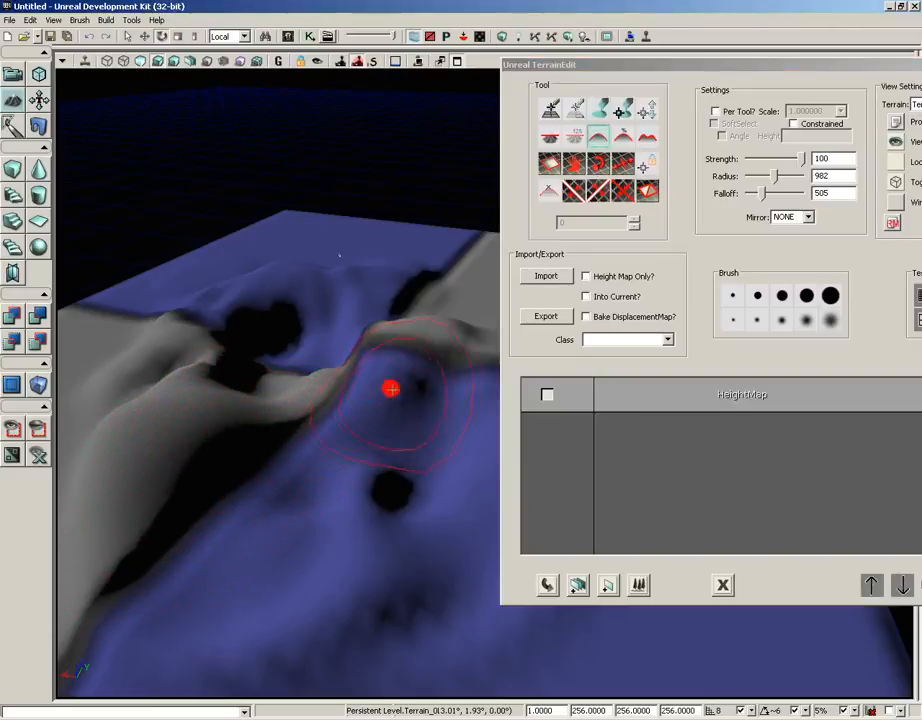
mouse_move(427, 425)
left_mouse_down("ctrl")
mouse_move(383, 344)
mouse_move(187, 362)
mouse_move(222, 298)
left_mouse_up("ctrl")
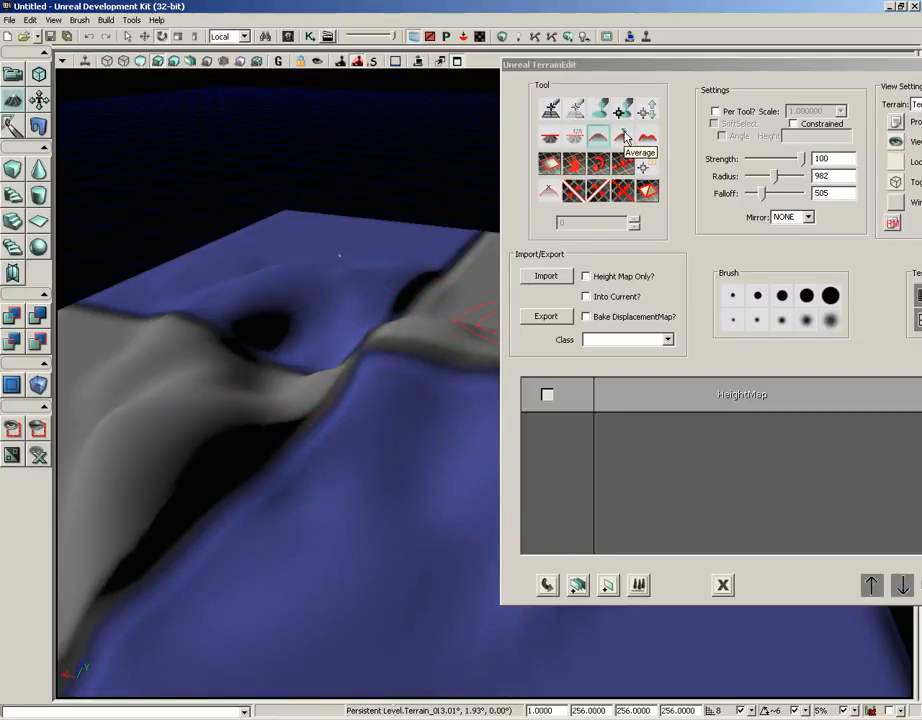
- Level out the raised ground around the terrain's centre with the Average tool
left_click(624, 138)
mouse_move(368, 444)
left_mouse_down("ctrl")
mouse_move(265, 426)
mouse_move(198, 429)
mouse_move(149, 528)
mouse_move(301, 537)
mouse_move(344, 451)
mouse_move(268, 405)
mouse_move(197, 469)
left_mouse_up("ctrl")
mouse_move(294, 529)
left_mouse_down("ctrl")
mouse_move(434, 451)
mouse_move(407, 344)
mouse_move(317, 348)
mouse_move(232, 370)
mouse_move(117, 463)
mouse_move(288, 498)
mouse_move(298, 381)
mouse_move(337, 373)
mouse_move(377, 632)
mouse_move(358, 350)
left_mouse_up("ctrl")
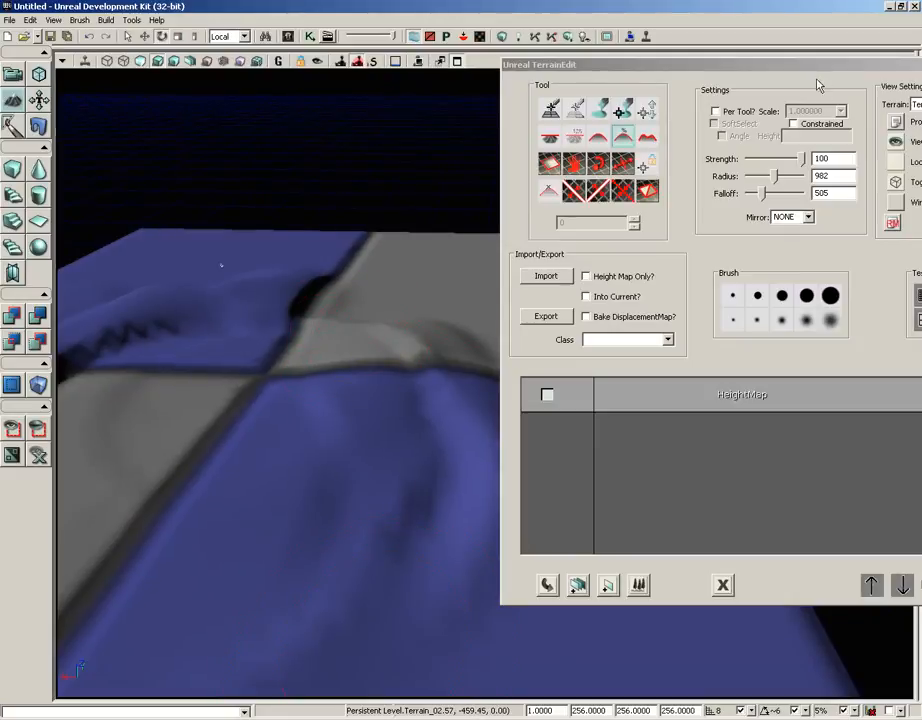
- Turn on the terrain's wireframe display and examine the mesh over the sculpted area
left_click_drag(810, 66, 657, 60)
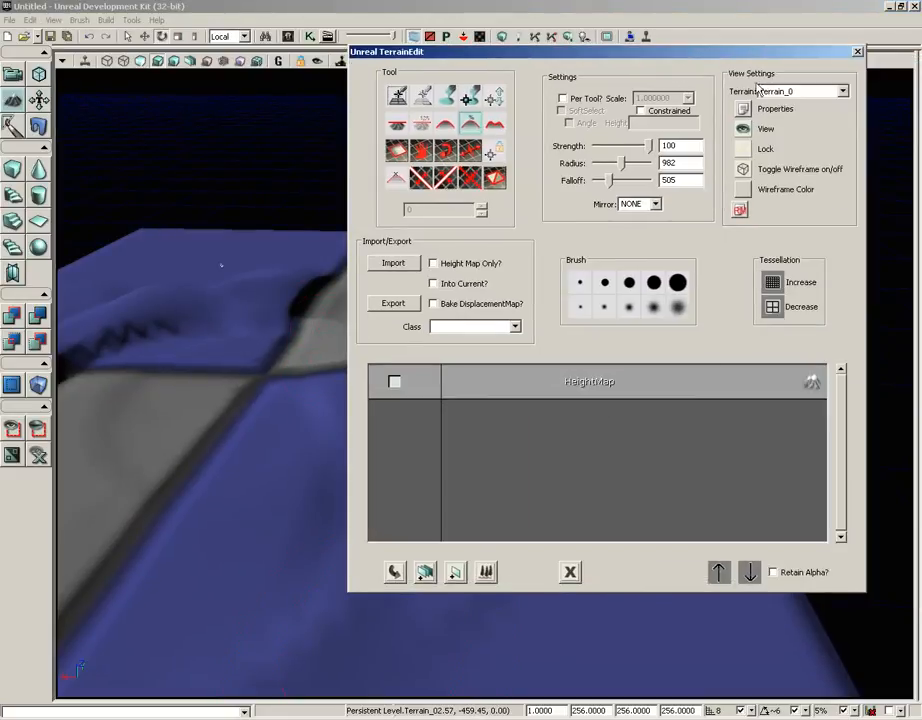
left_click(743, 169)
mouse_move(285, 428)
right_mouse_down()
mouse_move(276, 418)
mouse_move(302, 388)
mouse_move(253, 339)
right_mouse_up()
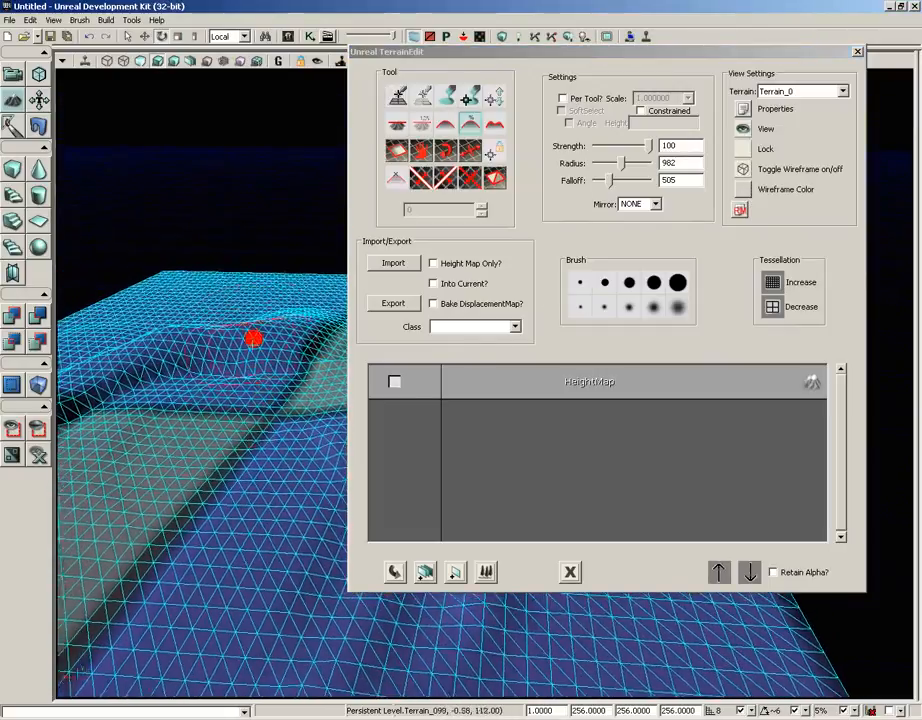
middle_click_drag(253, 339, 247, 67)
left_click_drag(471, 53, 796, 86)
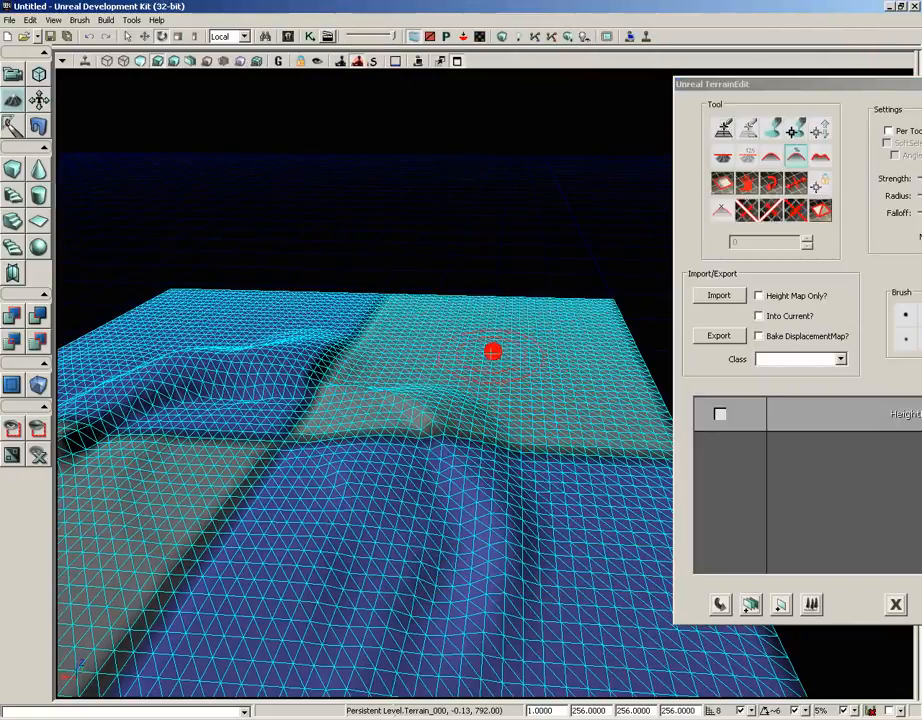
left_click_drag(811, 93, 667, 99)
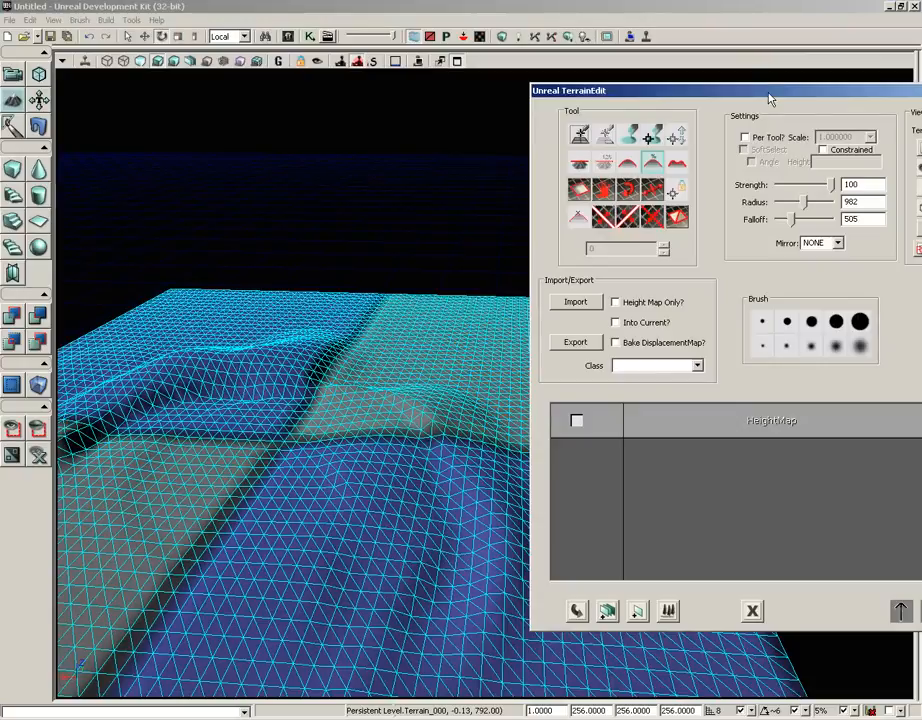
left_click_drag(770, 98, 647, 98)
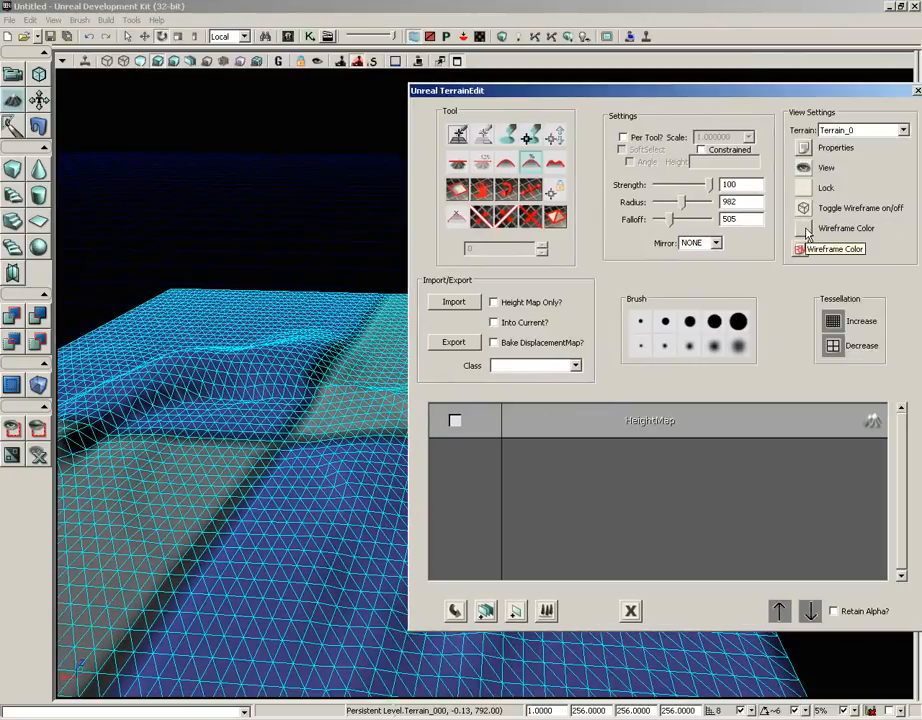
- View the wireframe colour choices without changing them, turn off the terrain's wireframe, and look over the shaded surface
left_click(801, 248)
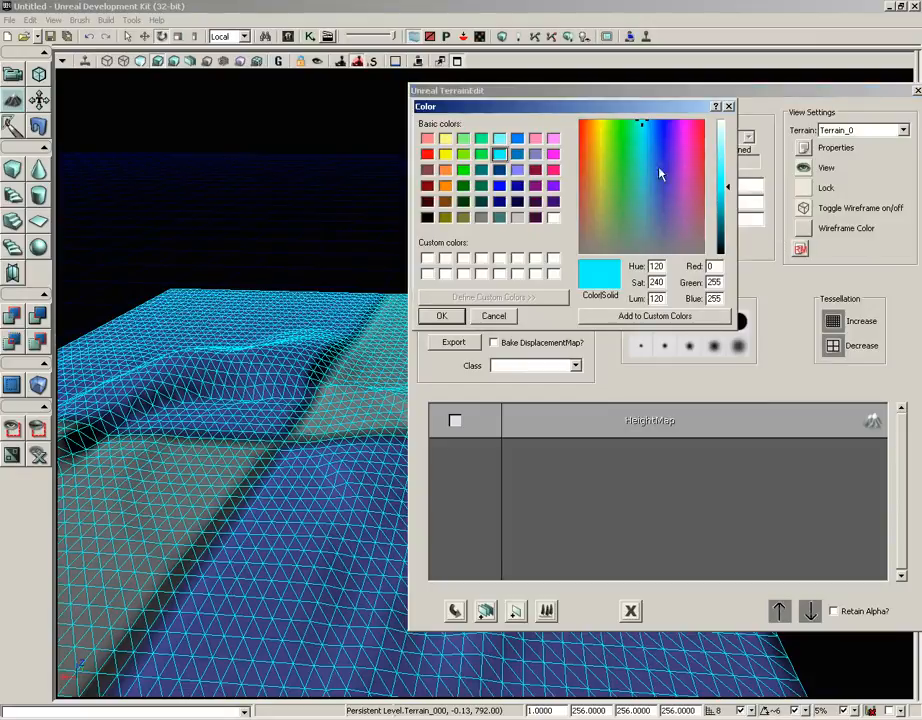
left_click(729, 107)
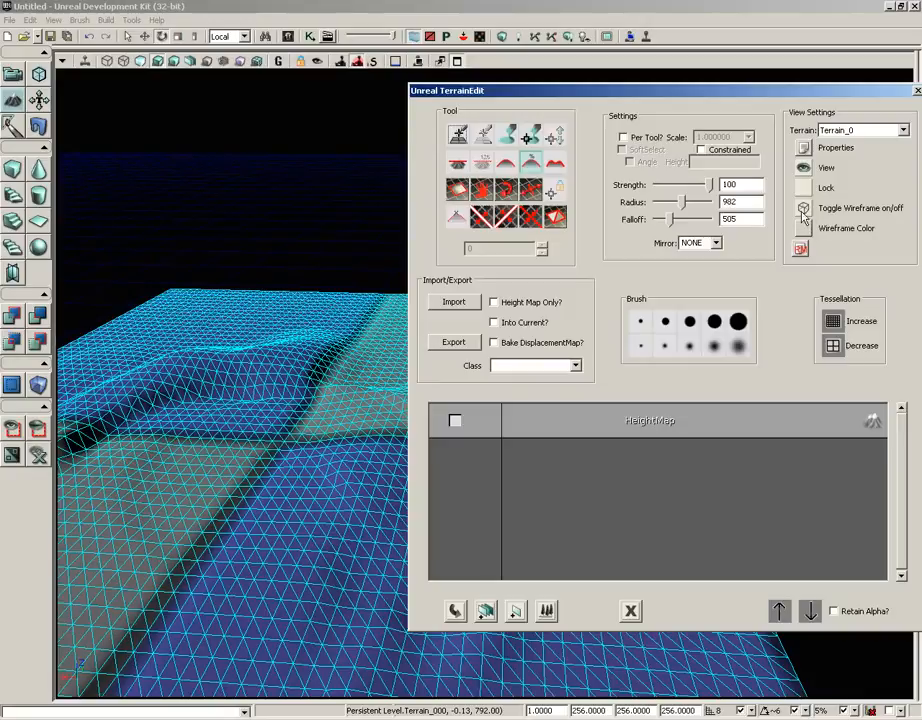
left_click_drag(772, 93, 749, 93)
scroll(280, 366, "up", 3)
left_click_drag(279, 366, 256, 70)
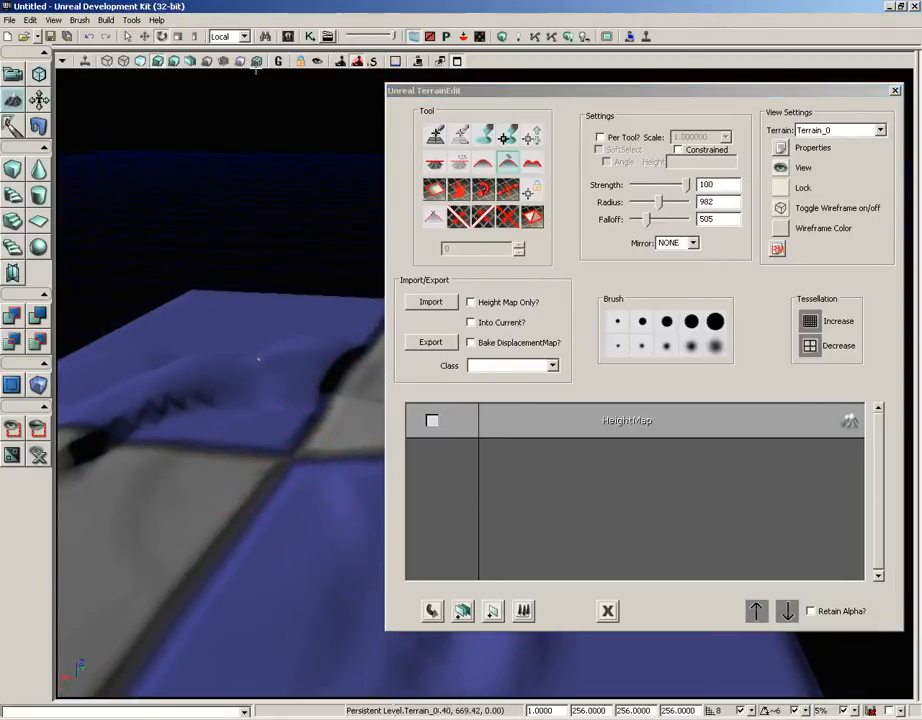
left_click_drag(267, 444, 267, 698)
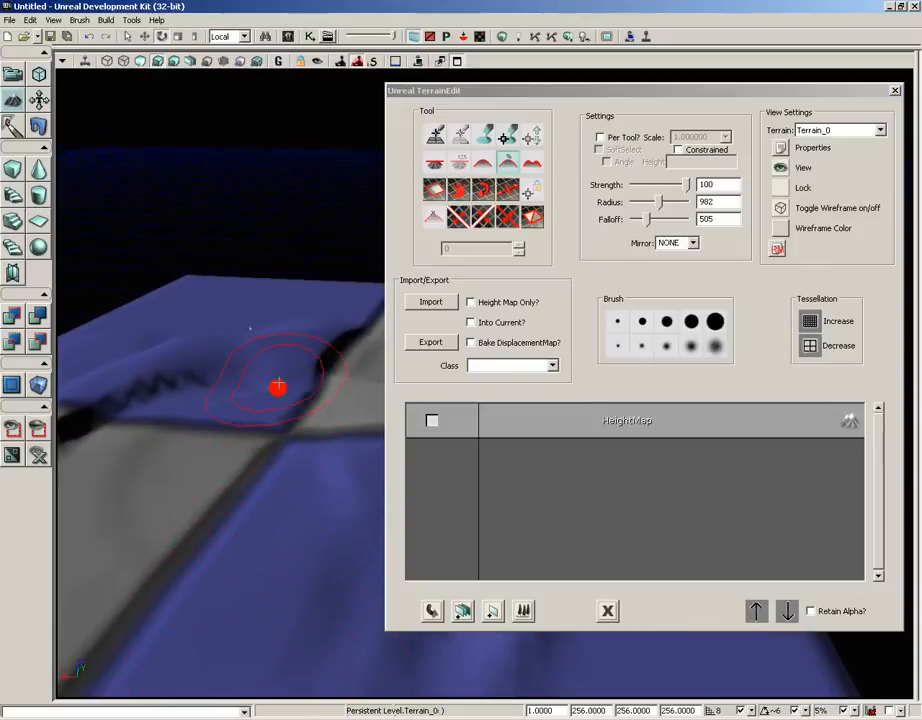
left_click_drag(277, 386, 238, 399)
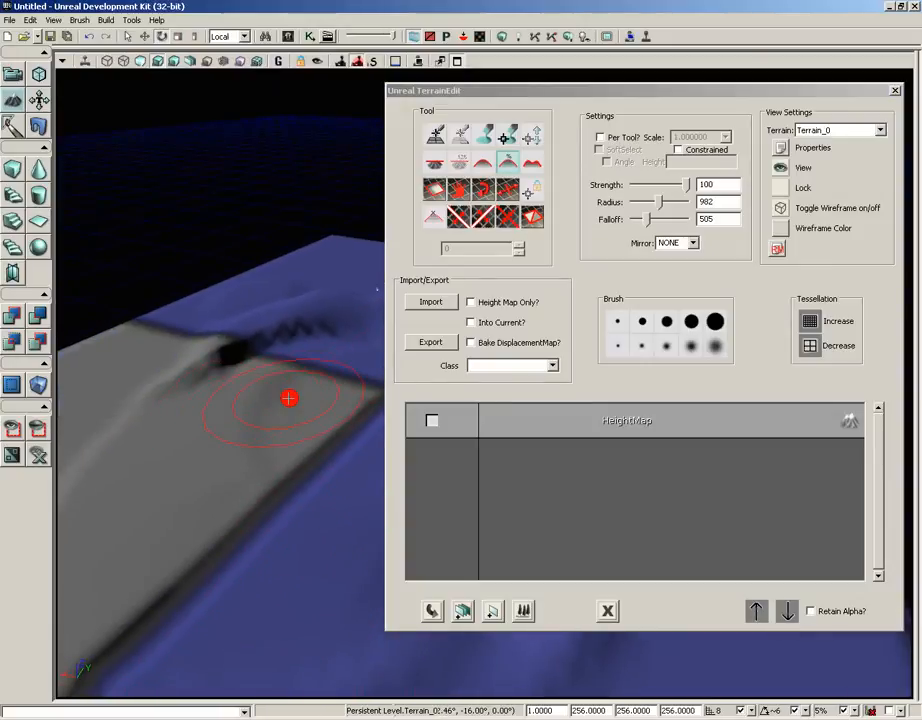
- Review the tessellation settings in the terrain's properties and close them
left_click(781, 149)
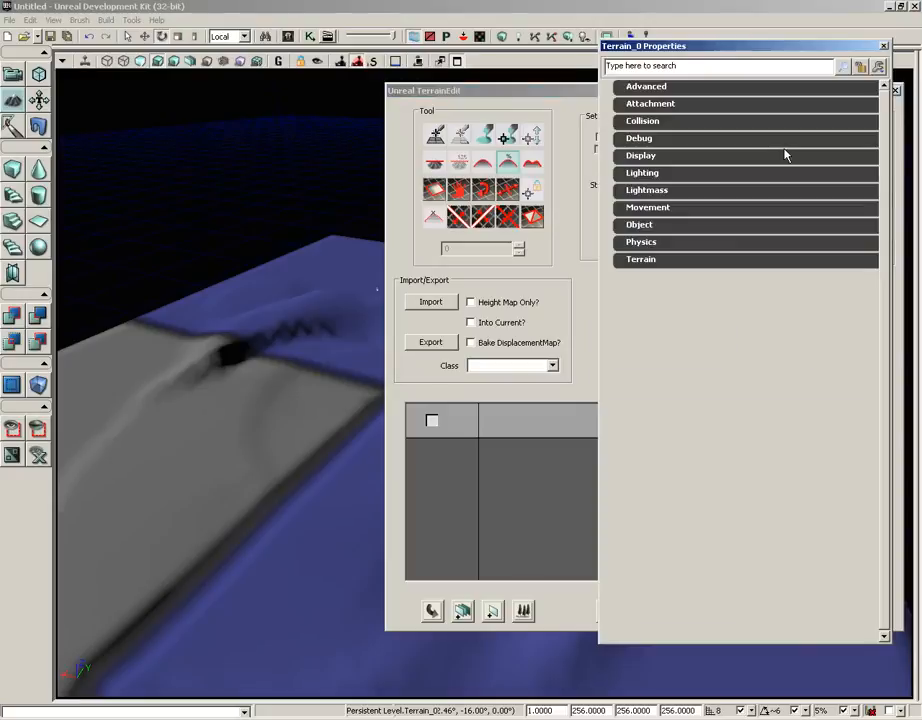
left_click(643, 262)
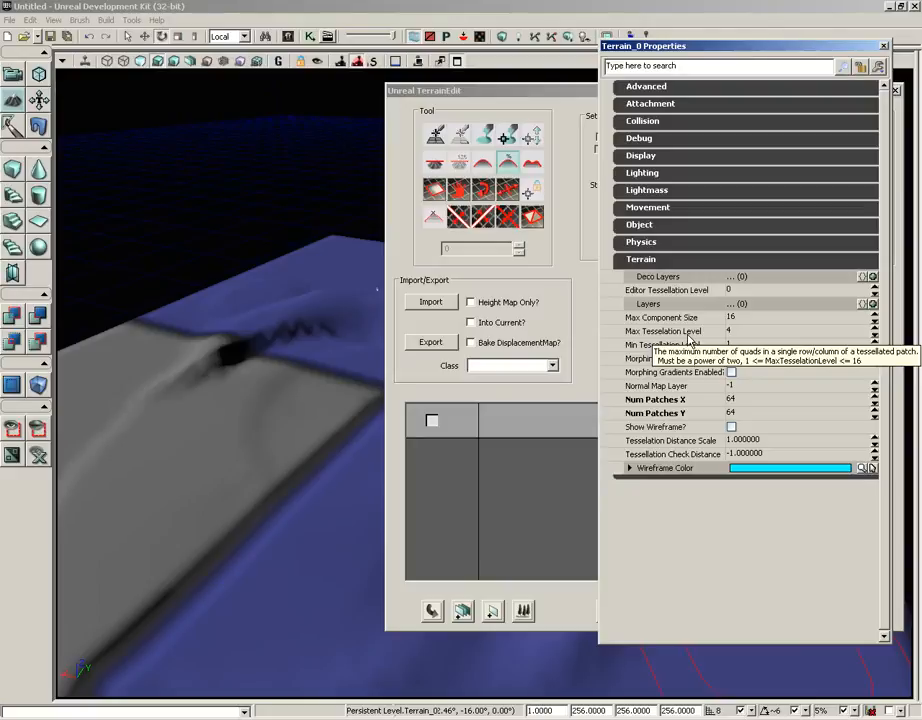
left_click(883, 47)
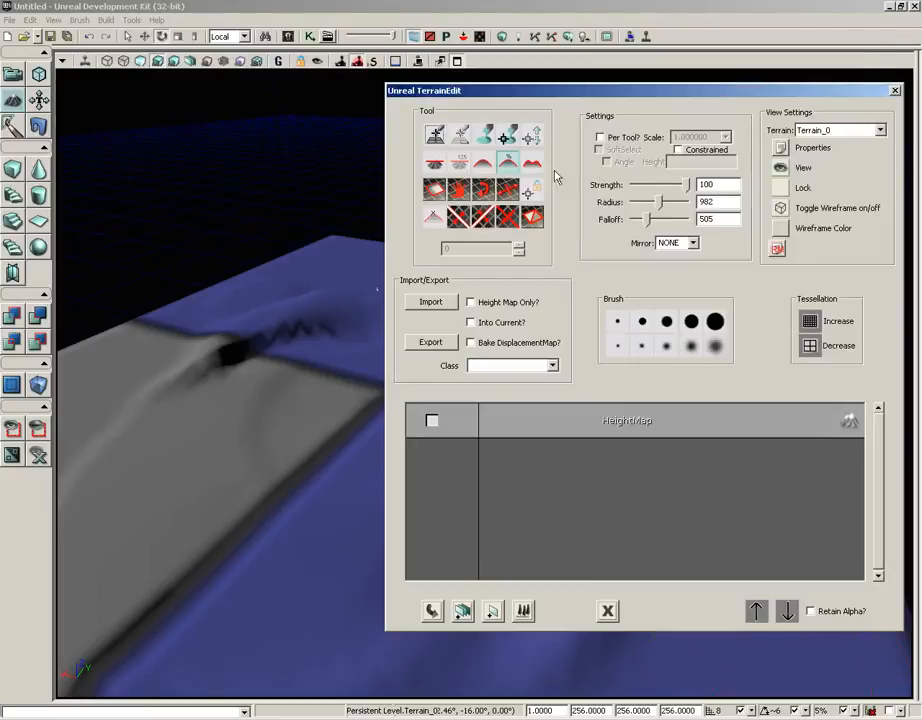
- Raise a tall, steep mountain near the terrain's centre with the Paint tool
mouse_move(313, 361)
left_mouse_down("ctrl")
mouse_move(309, 348)
mouse_move(348, 299)
left_mouse_up("ctrl")
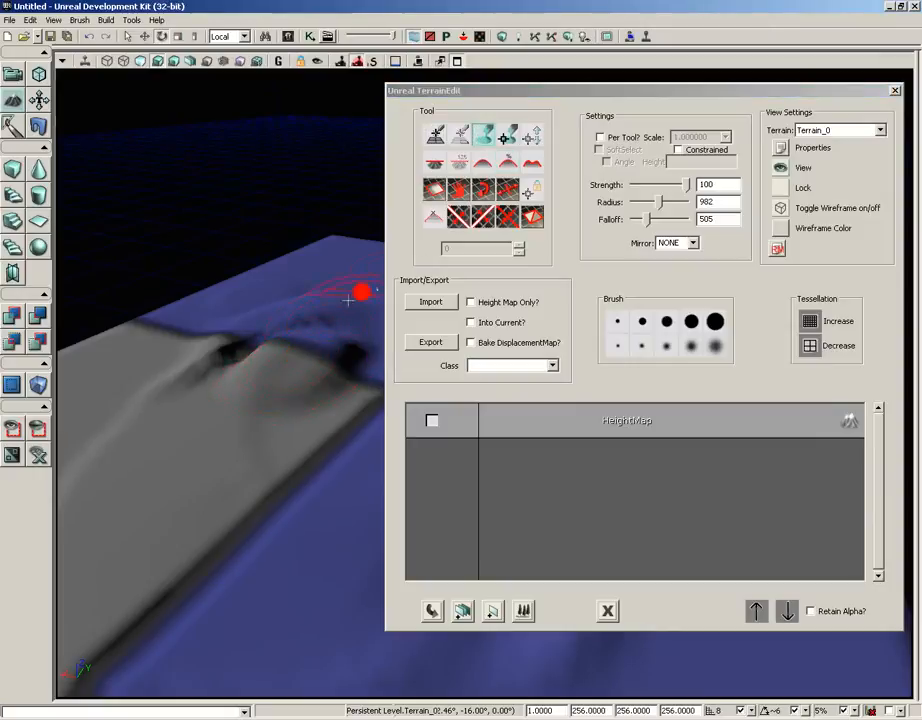
left_click(488, 138)
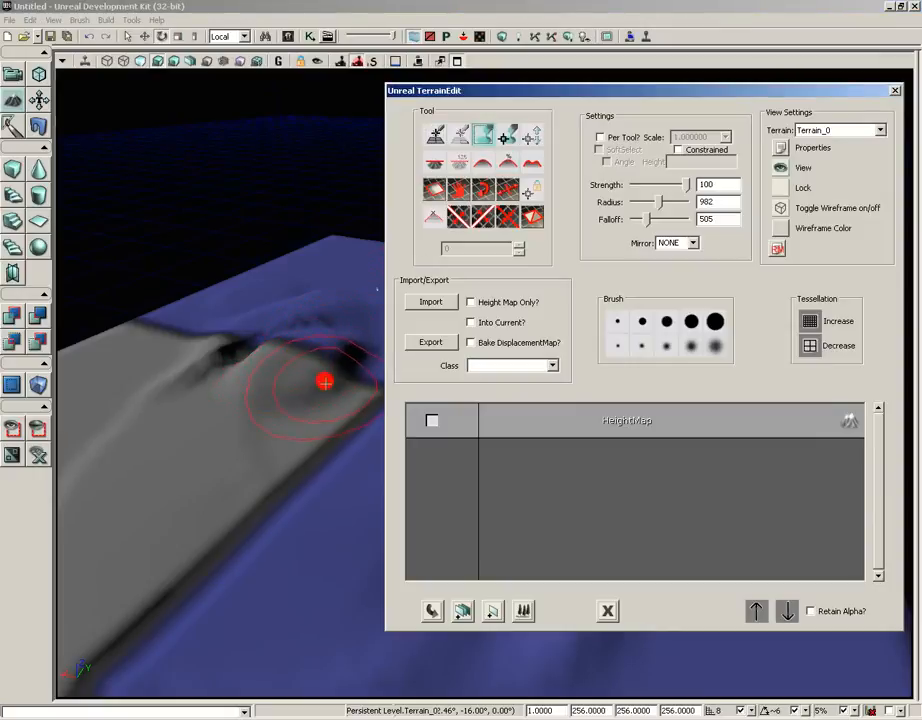
mouse_move(309, 353)
left_mouse_down("ctrl")
mouse_move(222, 411)
mouse_move(309, 329)
mouse_move(230, 333)
mouse_move(257, 333)
mouse_move(270, 310)
mouse_move(327, 297)
mouse_move(294, 310)
mouse_move(247, 241)
mouse_move(204, 329)
mouse_move(185, 426)
mouse_move(166, 460)
mouse_move(173, 383)
mouse_move(144, 377)
mouse_move(93, 508)
mouse_move(286, 397)
mouse_move(302, 420)
mouse_move(265, 398)
mouse_move(247, 364)
mouse_move(253, 355)
mouse_move(362, 486)
mouse_move(274, 699)
mouse_move(265, 317)
left_mouse_up("ctrl")
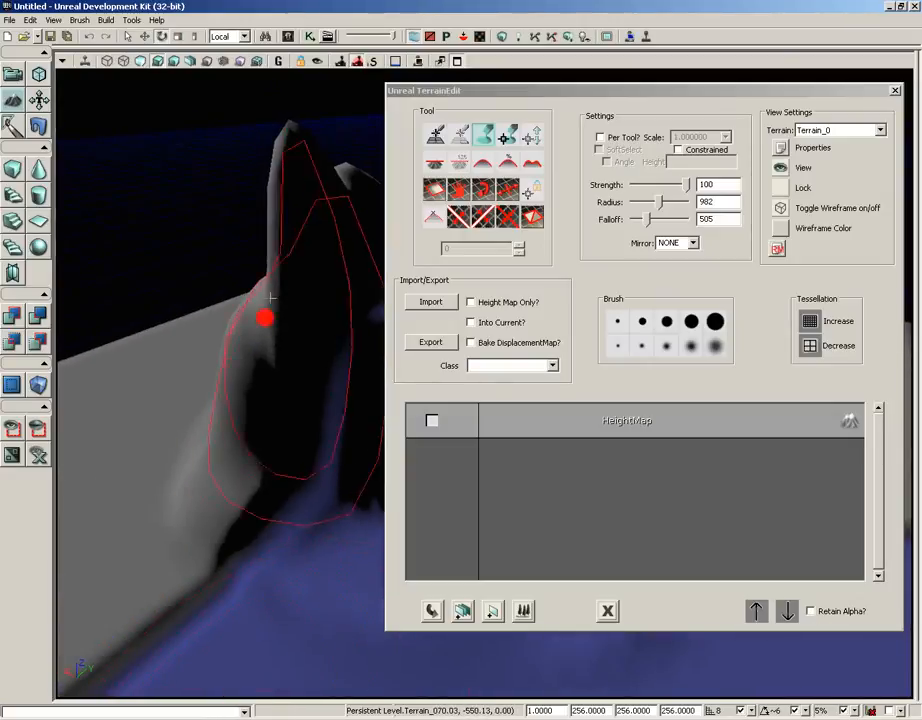
- Change the camera movement speed and examine the mountain's surface detail from near and far viewing distances
right_click_drag(297, 290, 300, 271)
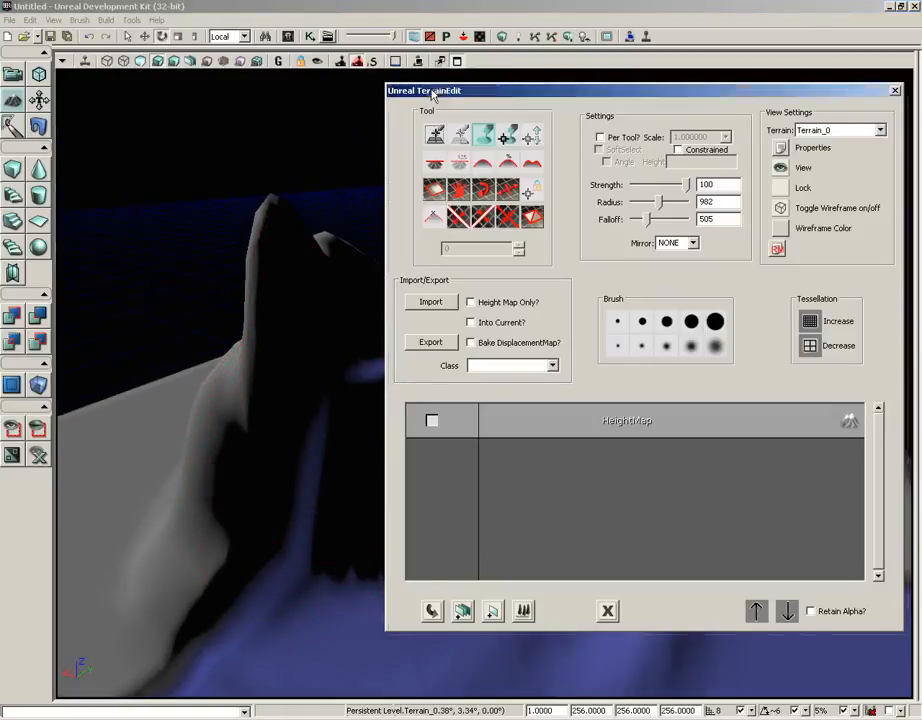
left_click_drag(420, 90, 582, 118)
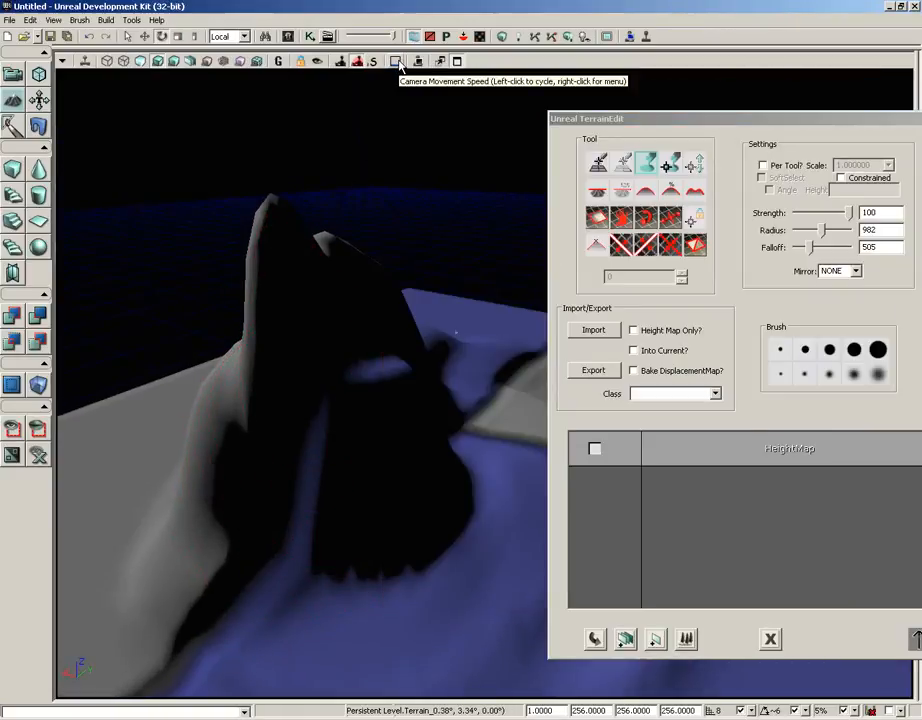
right_click_drag(414, 198, 731, 156)
key("w")
right_click(397, 211)
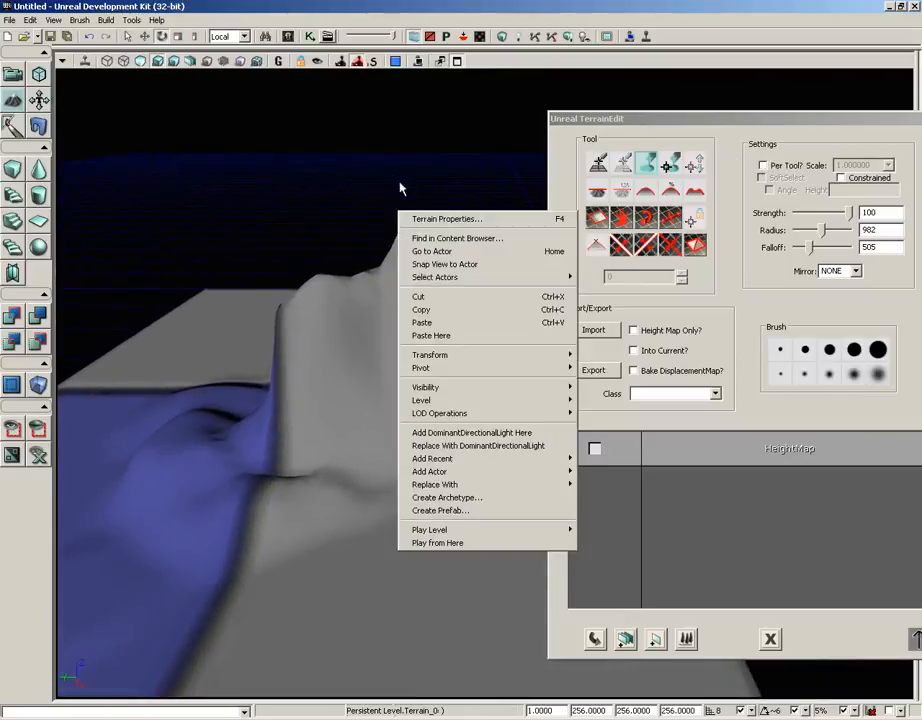
left_click(395, 175)
key("s")
right_click_drag(393, 167, 368, 182)
key("s")
key("w")
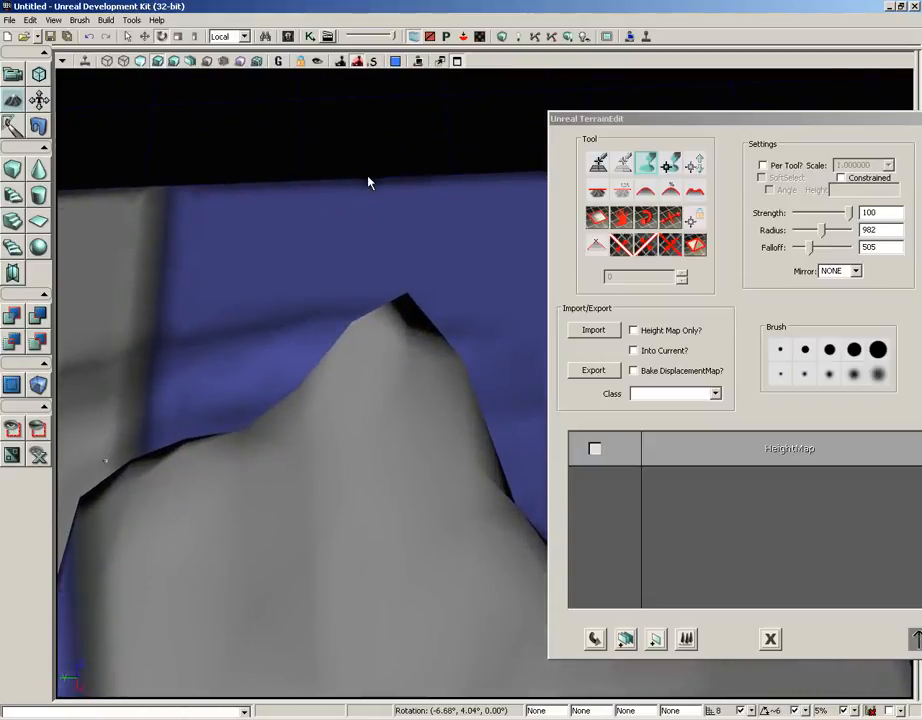
scroll(368, 182, "down", 6)
scroll(368, 182, "up", 3)
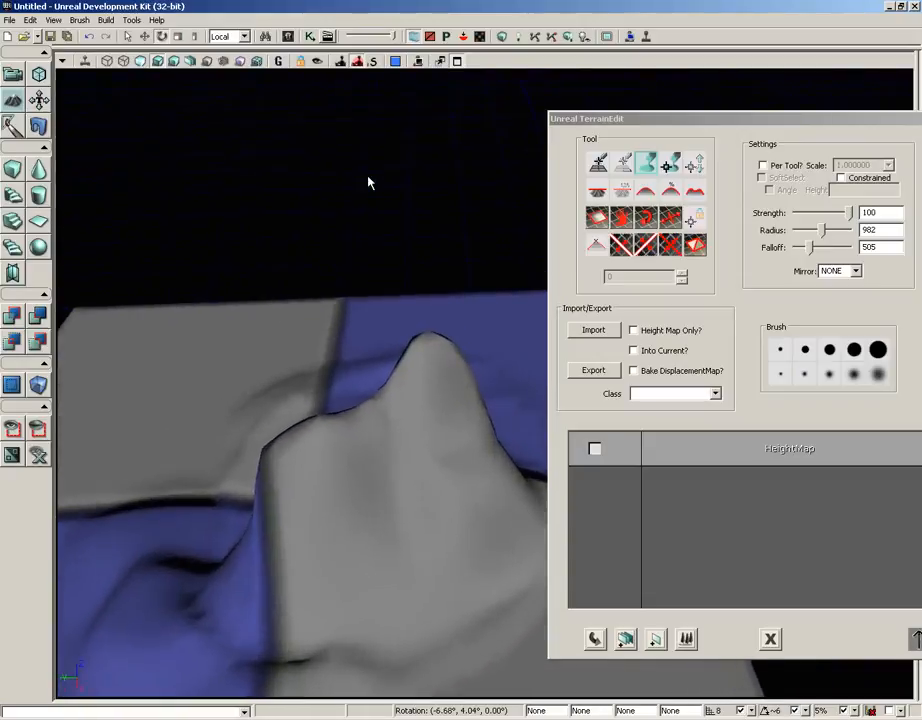
scroll(368, 182, "up", 5)
scroll(368, 182, "down", 3)
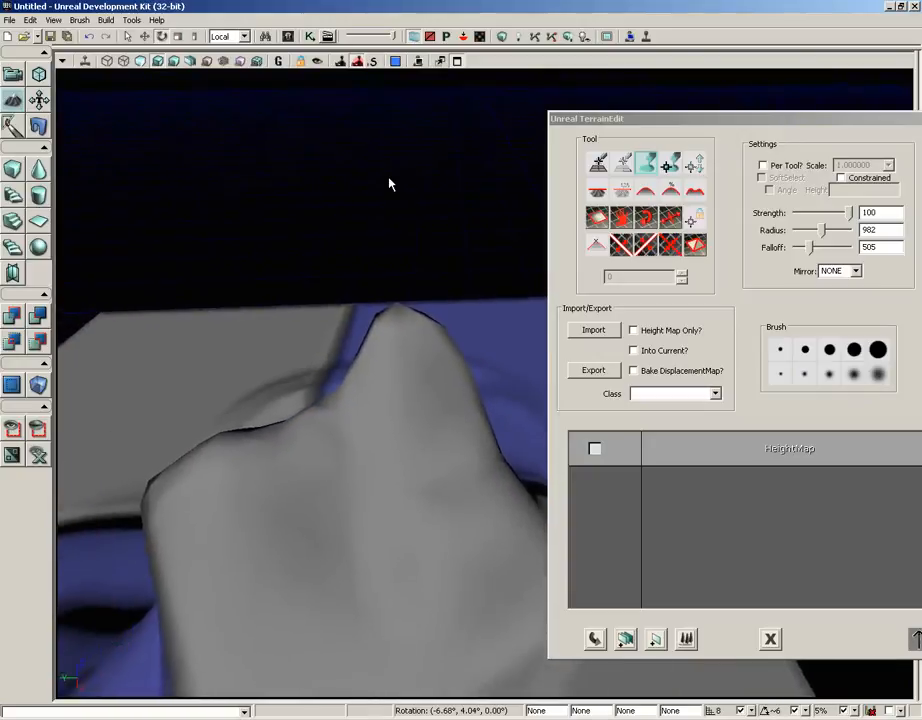
mouse_move(390, 184)
right_mouse_down()
mouse_move(385, 193)
mouse_move(396, 184)
right_mouse_up()
- Enable morphing in the terrain's properties, and leave terrain editing for camera mode
left_click_drag(636, 123, 459, 125)
left_click(766, 177)
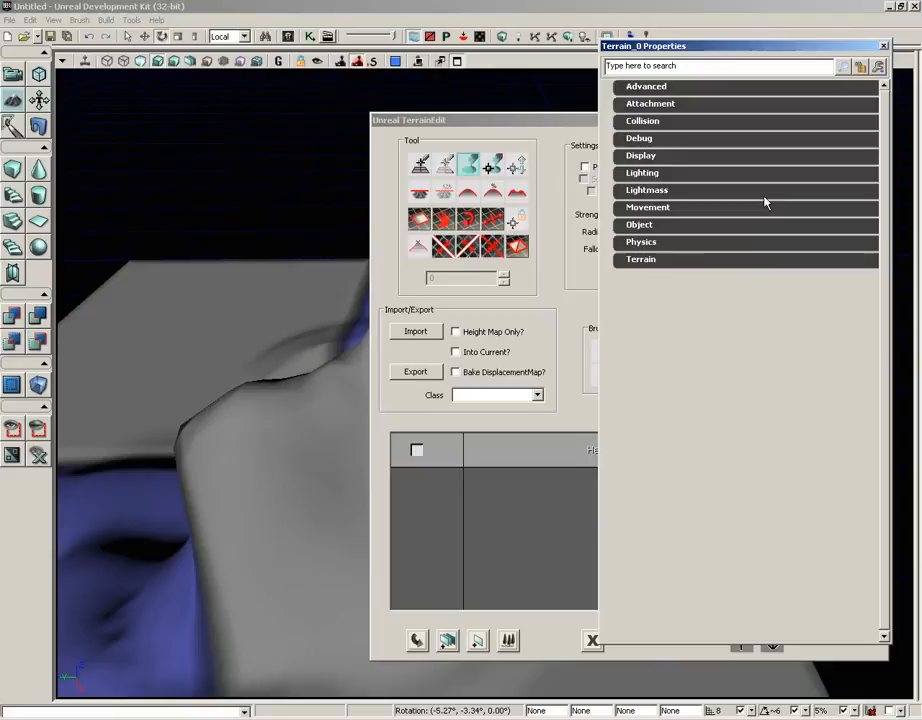
left_click(641, 259)
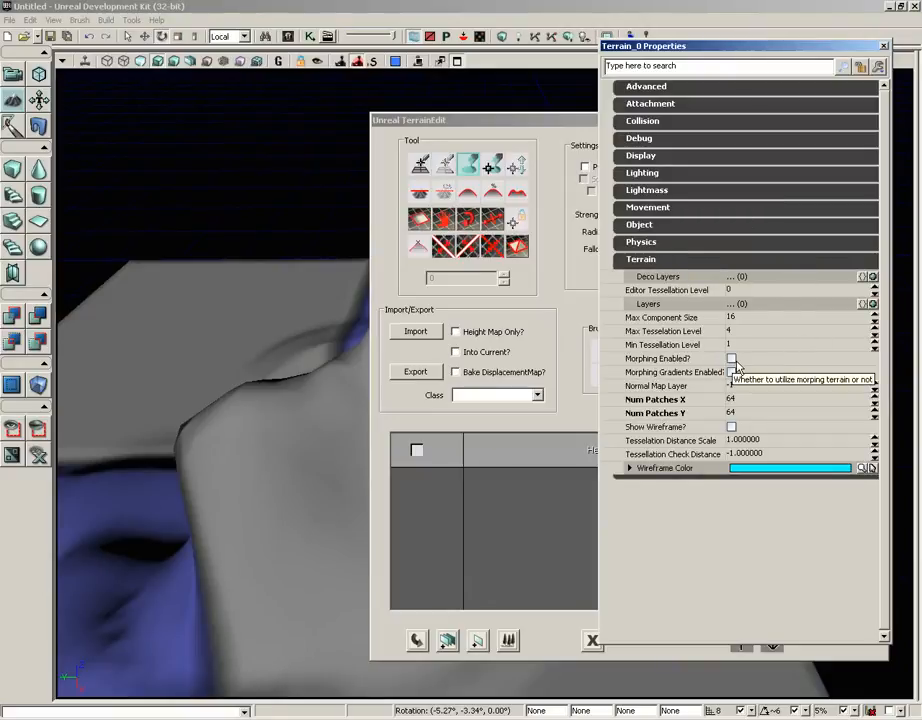
left_click(731, 358)
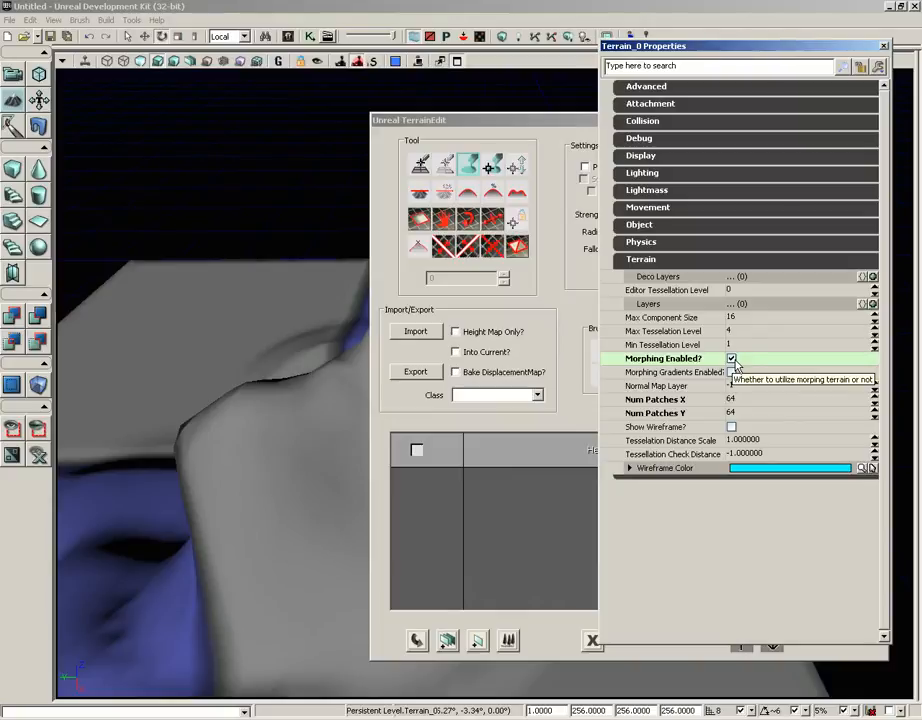
left_click(883, 47)
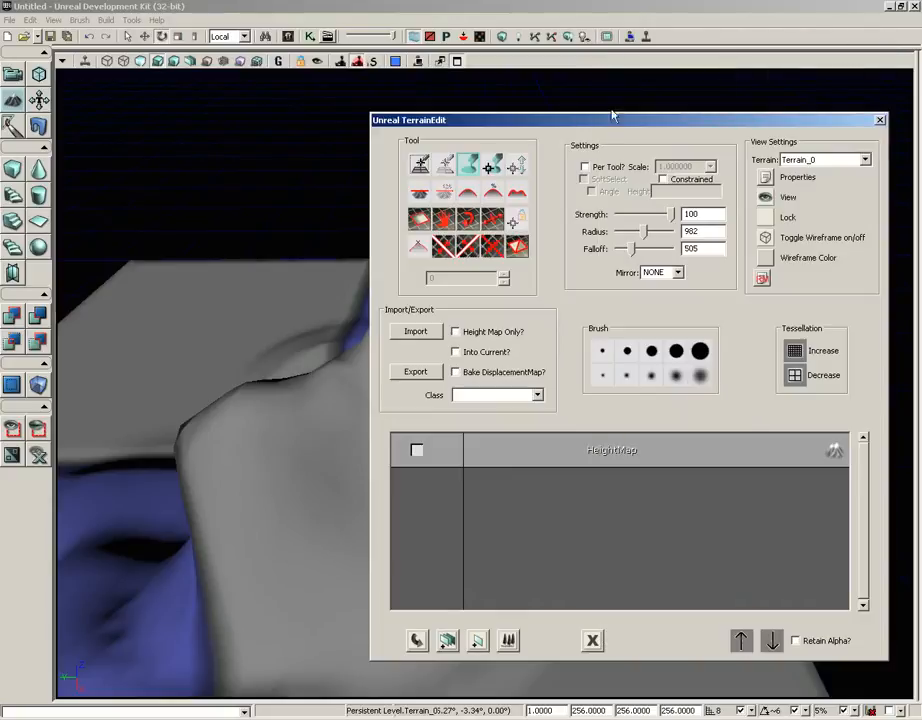
left_click_drag(546, 122, 779, 140)
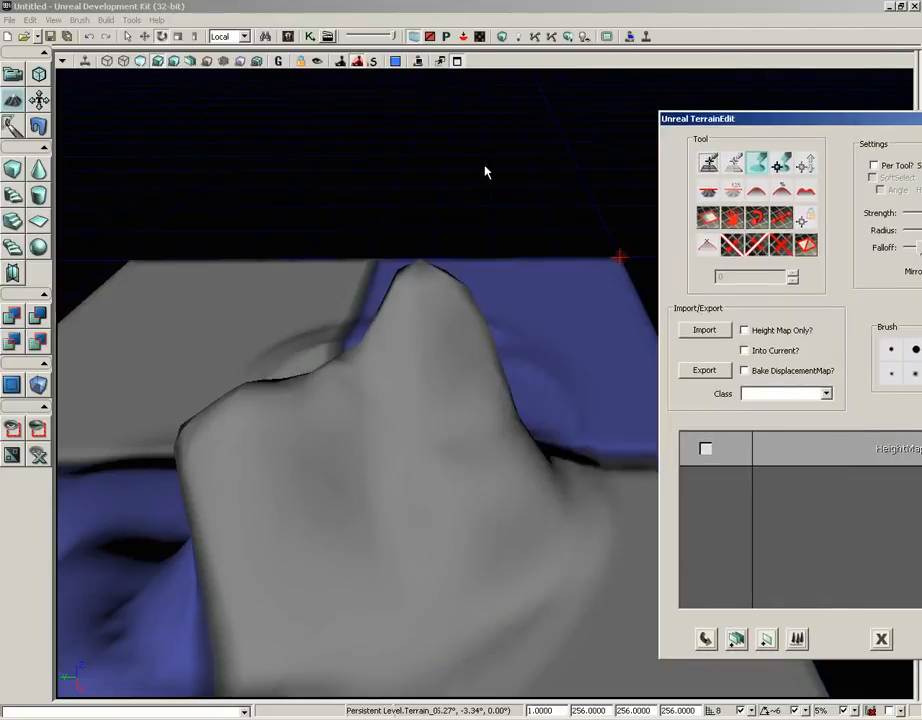
left_click(12, 74)
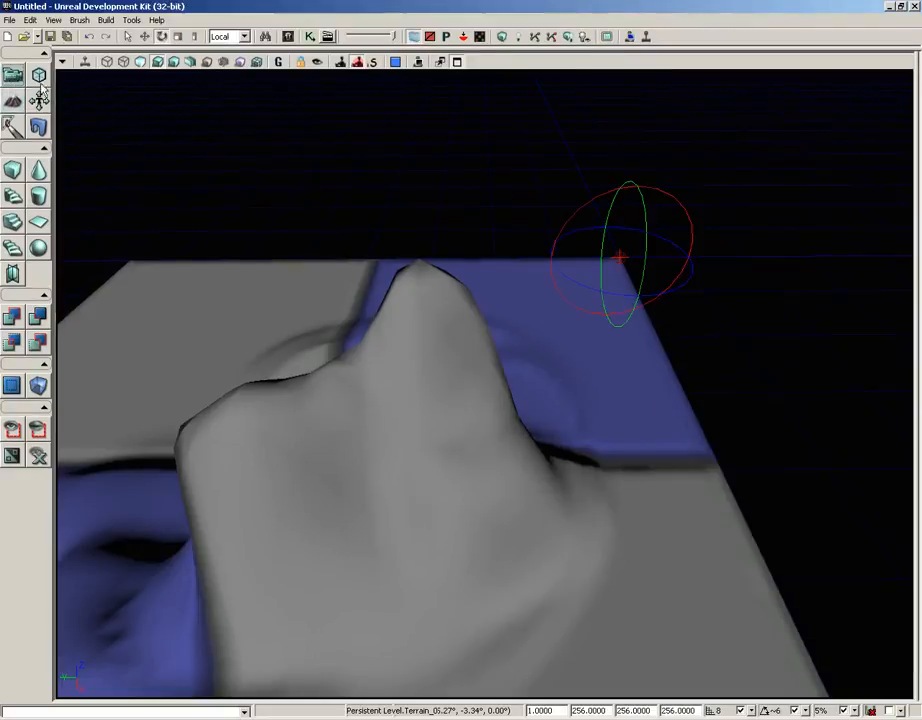
- Examine how the mountain's surface morphs between near and far viewing distances, changing the camera movement speed along the way
left_click_drag(458, 165, 433, 158)
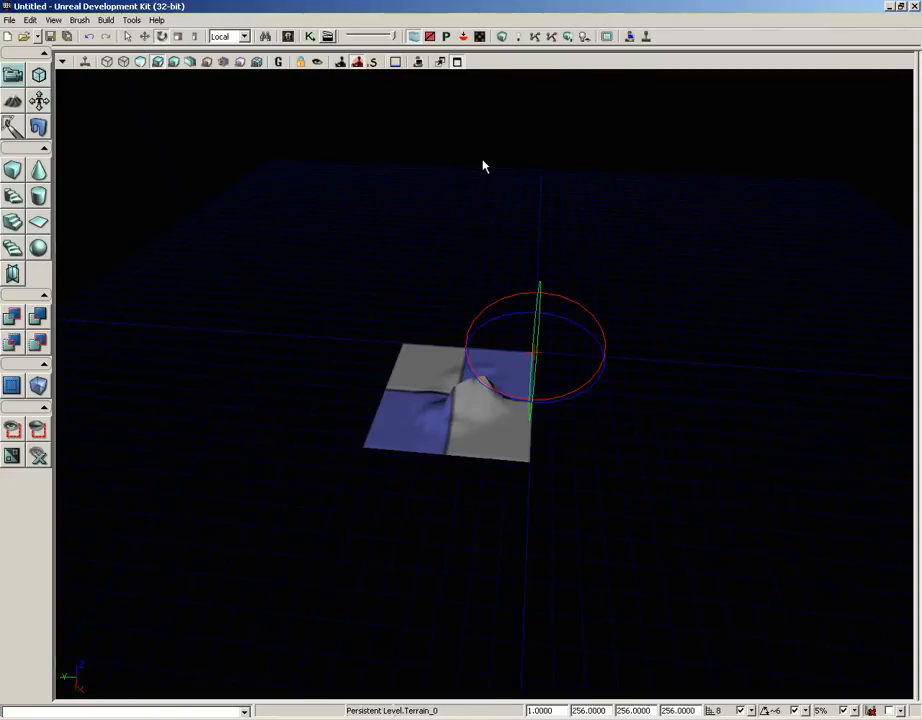
right_click_drag(473, 205, 465, 202)
scroll(463, 202, "up", 8)
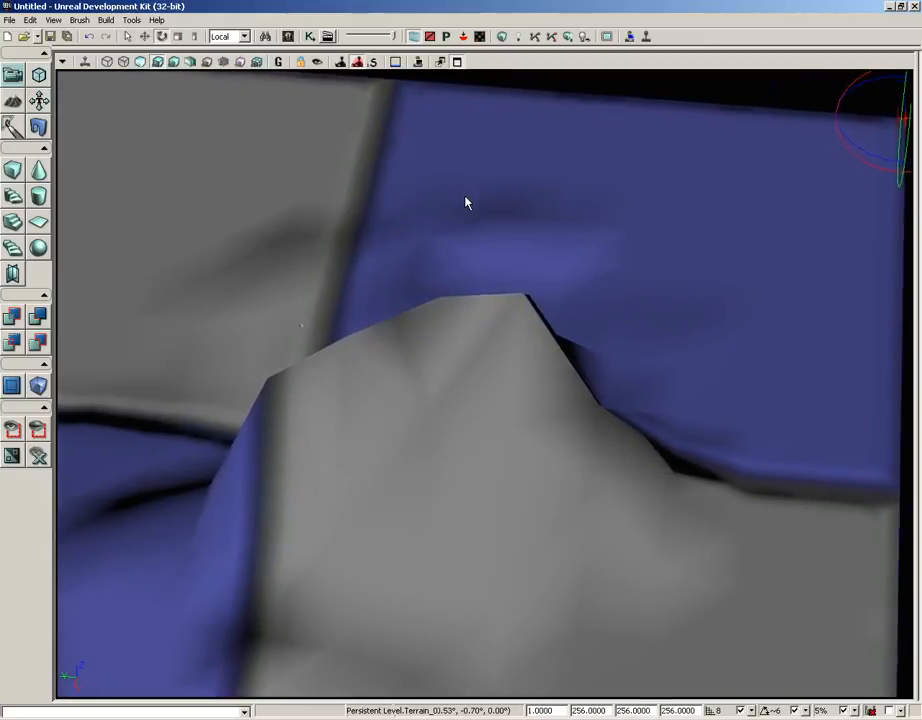
middle_click_drag(465, 196, 464, 185)
scroll(464, 185, "down", 5)
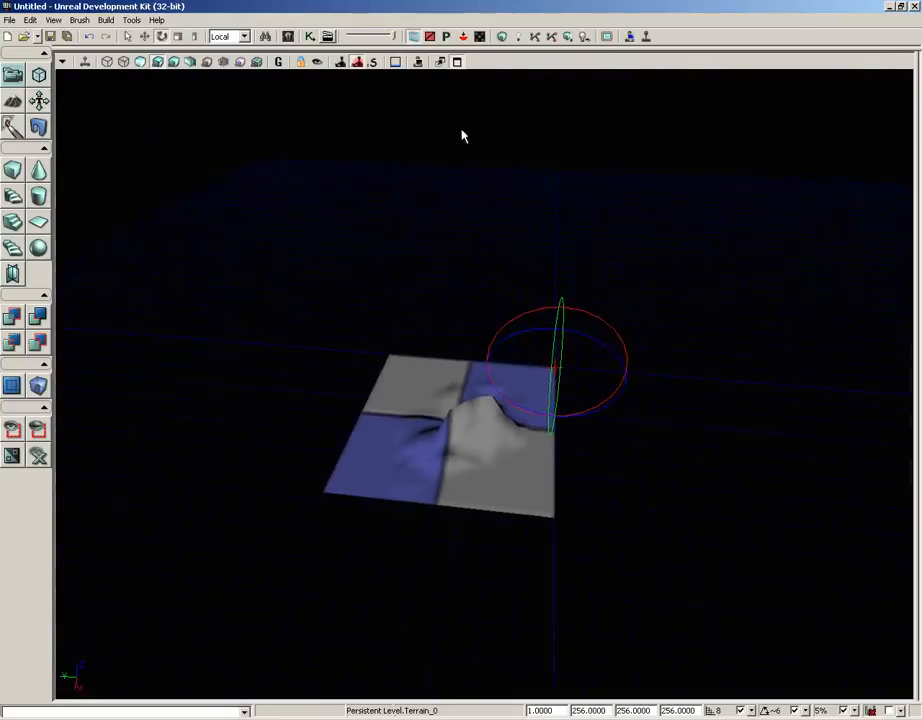
left_click(396, 62)
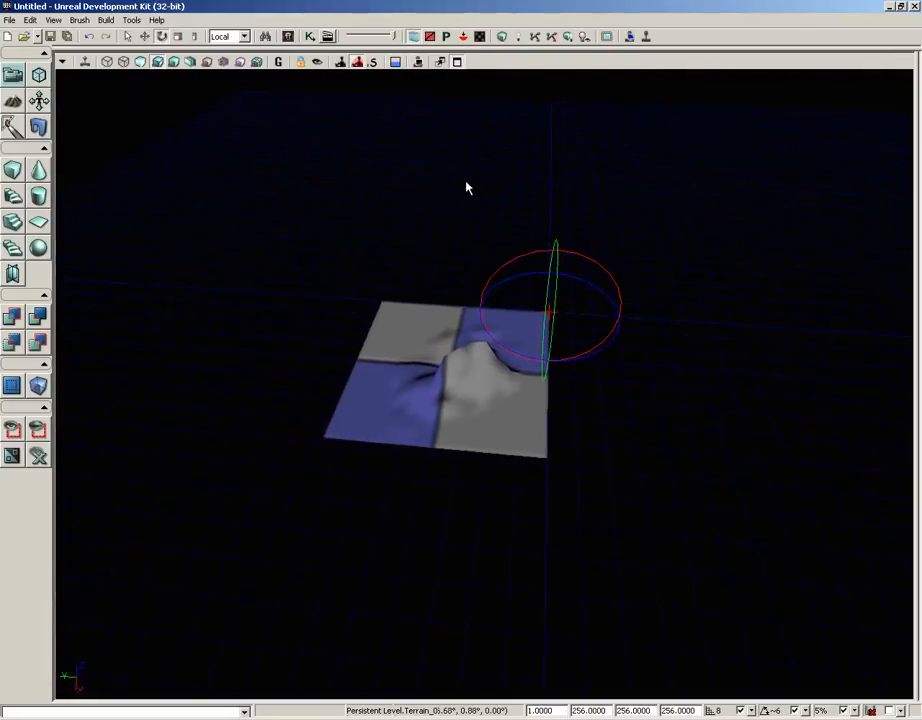
scroll(465, 185, "up", 5)
scroll(461, 182, "up", 5)
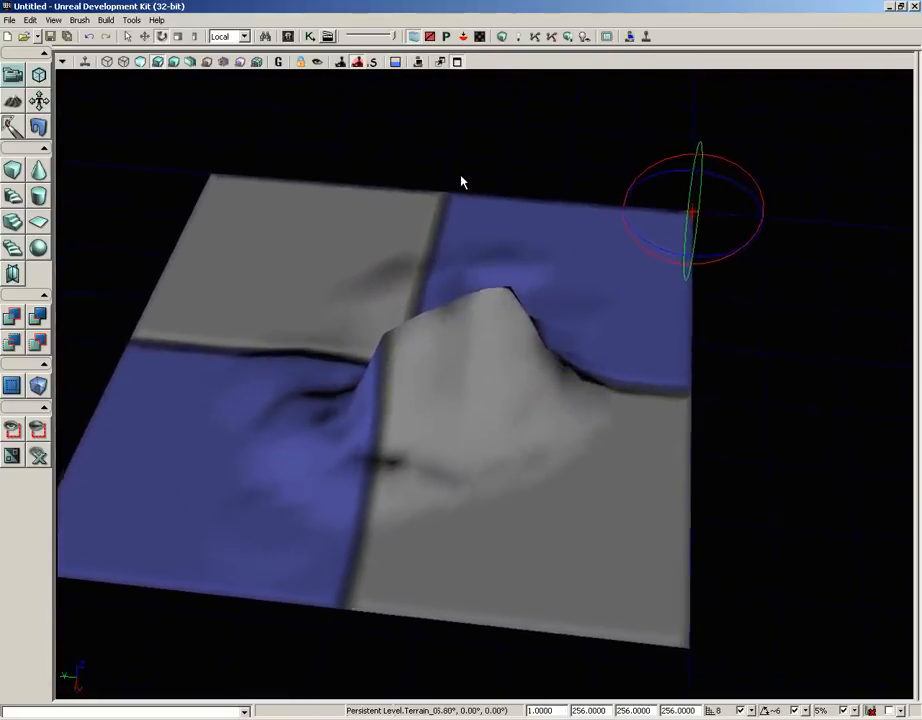
scroll(461, 182, "up", 5)
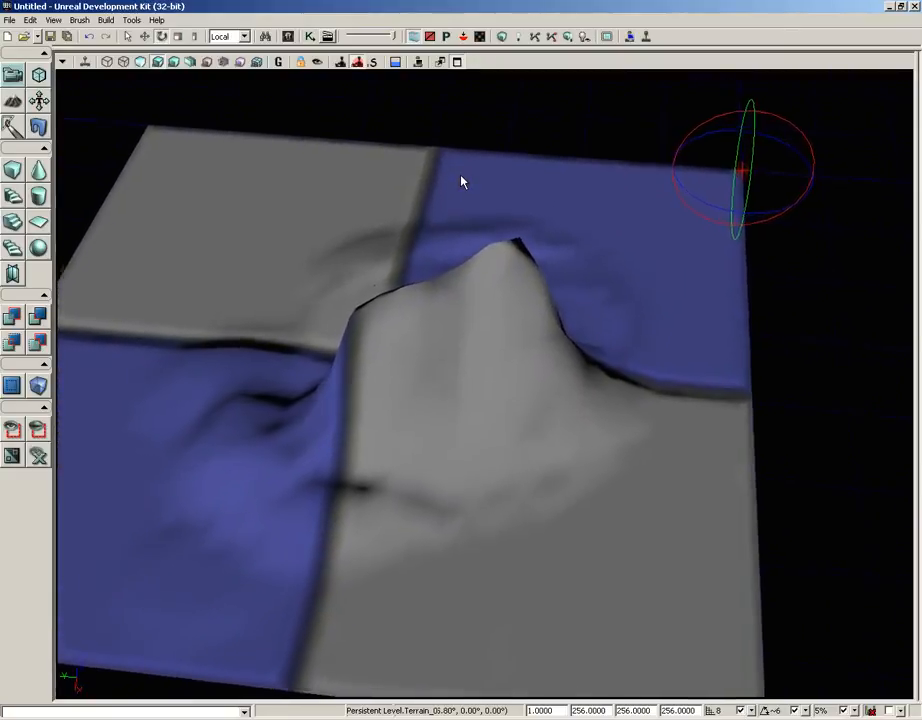
scroll(461, 182, "up", 5)
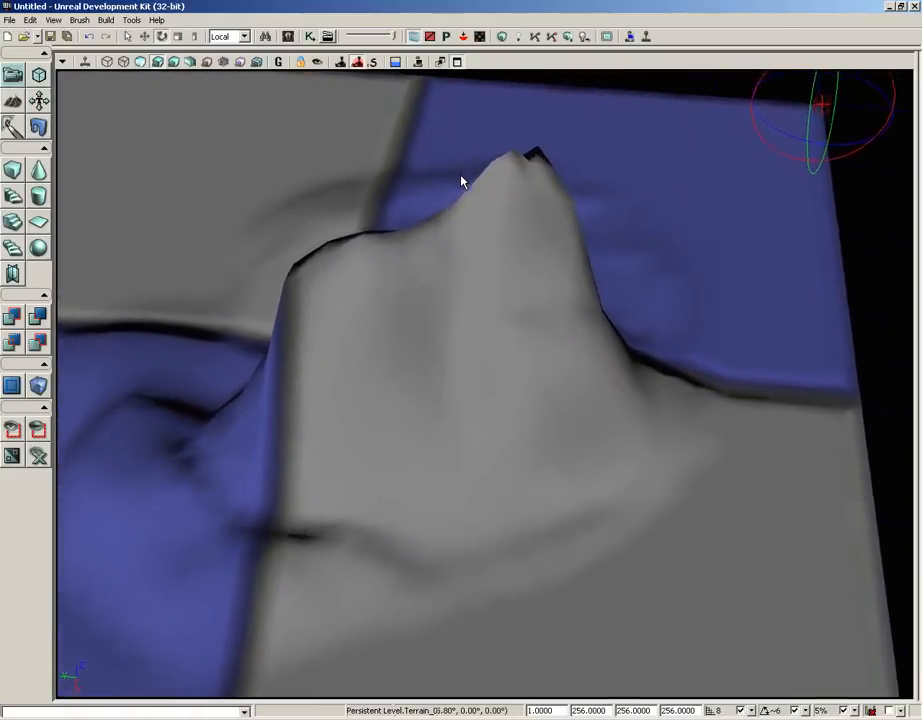
scroll(462, 168, "down", 10)
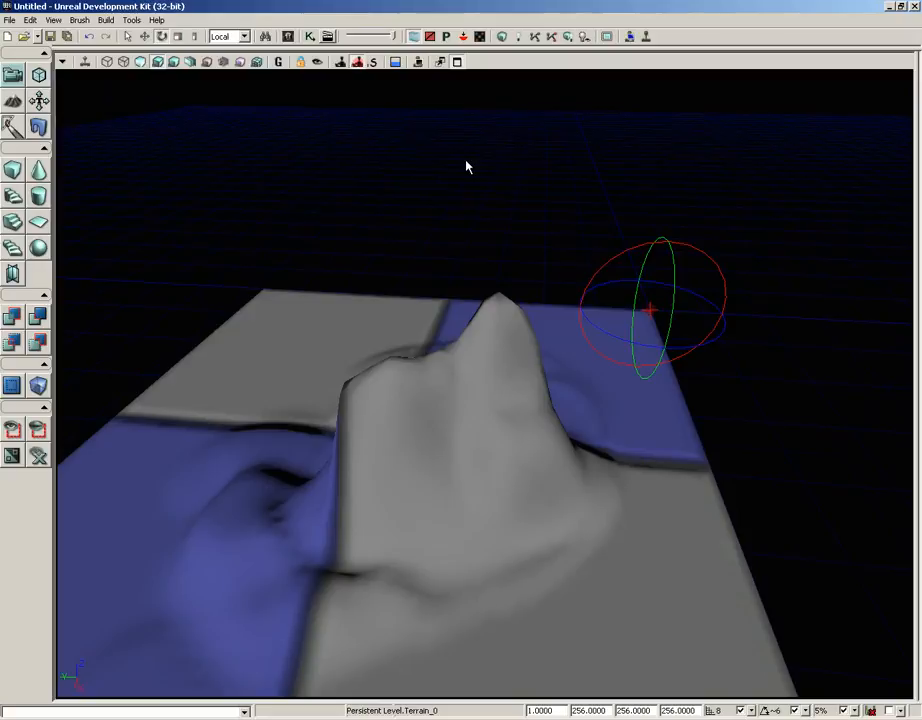
left_click_drag(467, 166, 420, 69)
mouse_move(519, 432)
right_mouse_down()
mouse_move(540, 535)
mouse_move(515, 442)
right_mouse_up()
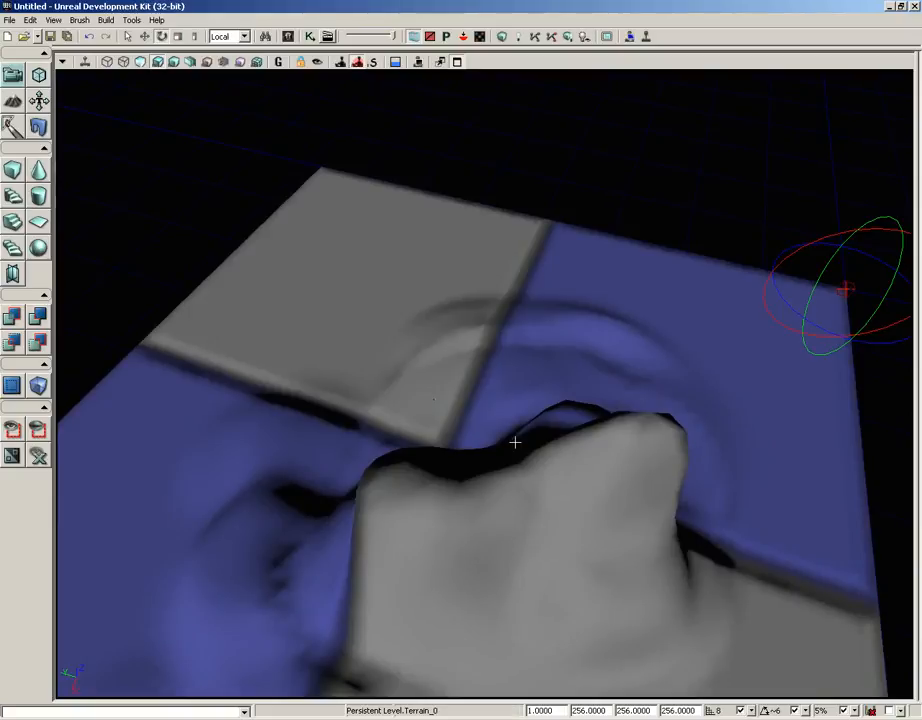
- Find the TerrainDemo package folder in the Content Browser and fully load it
left_click(288, 37)
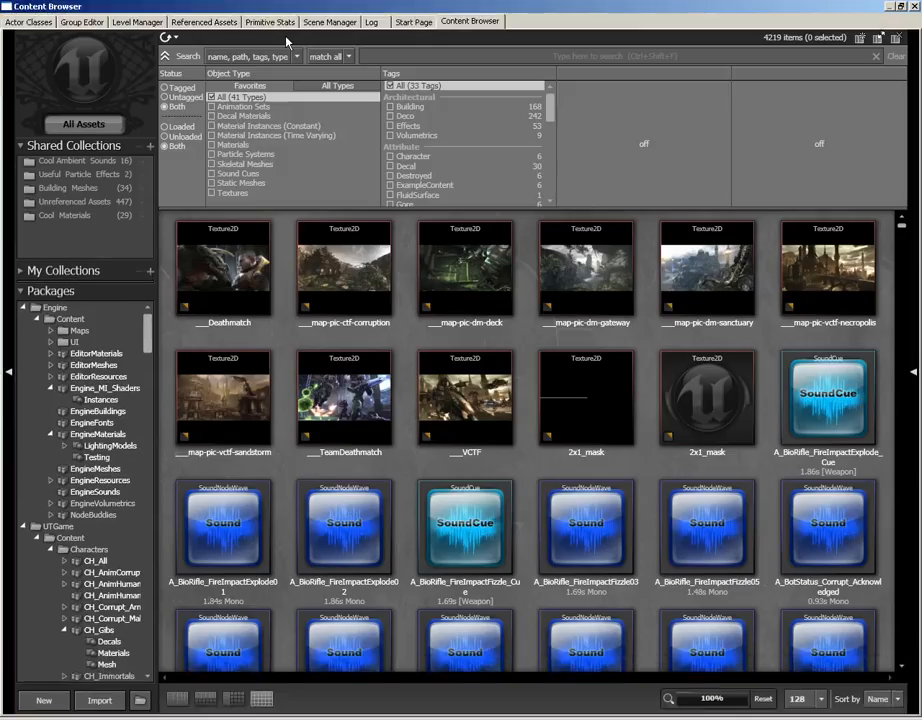
left_click_drag(145, 330, 146, 594)
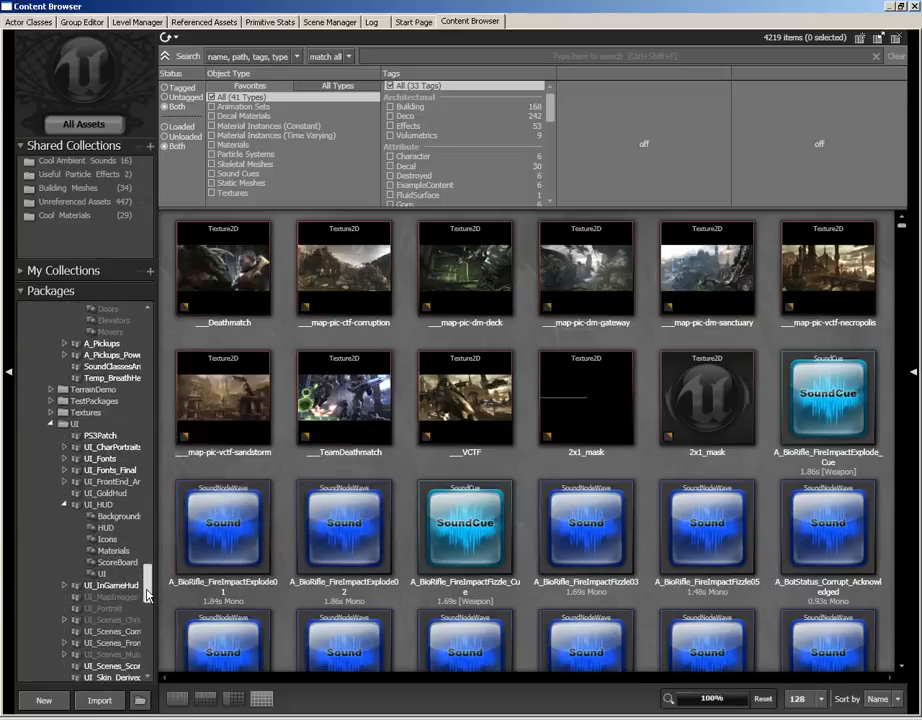
left_click(95, 390)
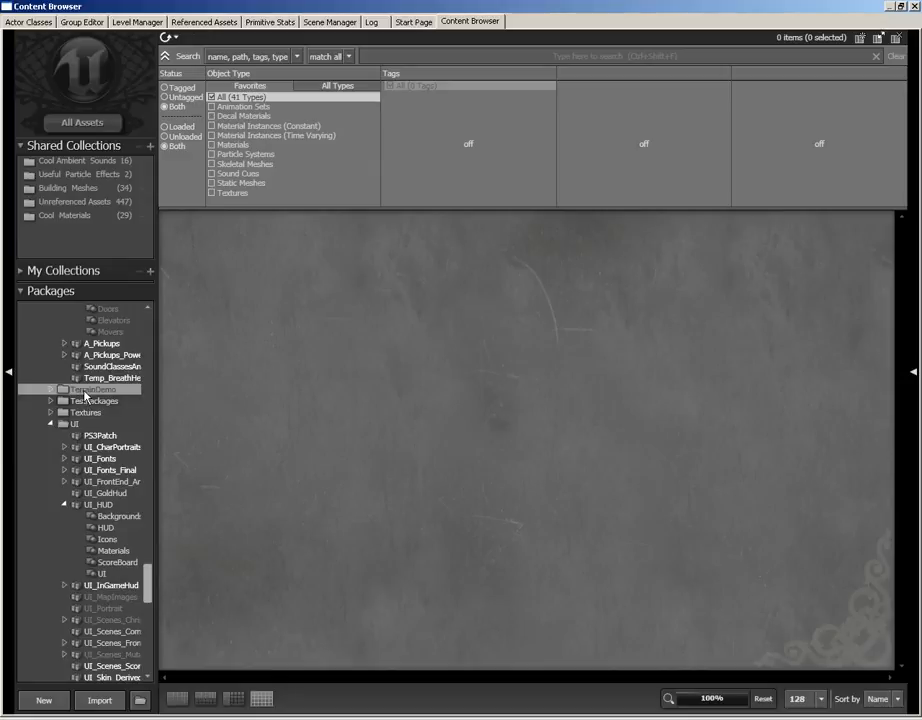
right_click(85, 391)
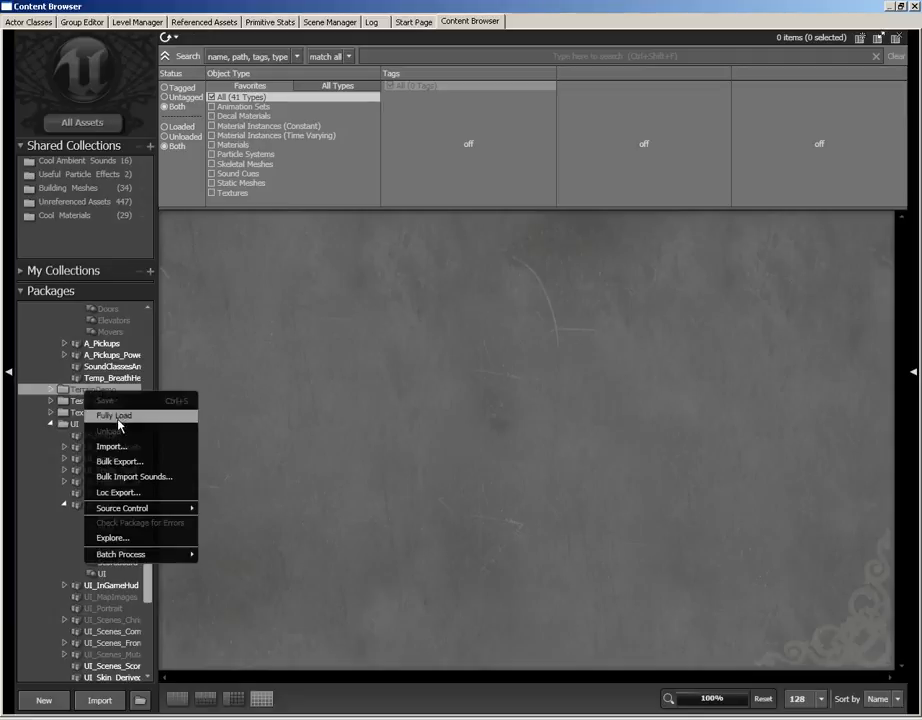
left_click(118, 415)
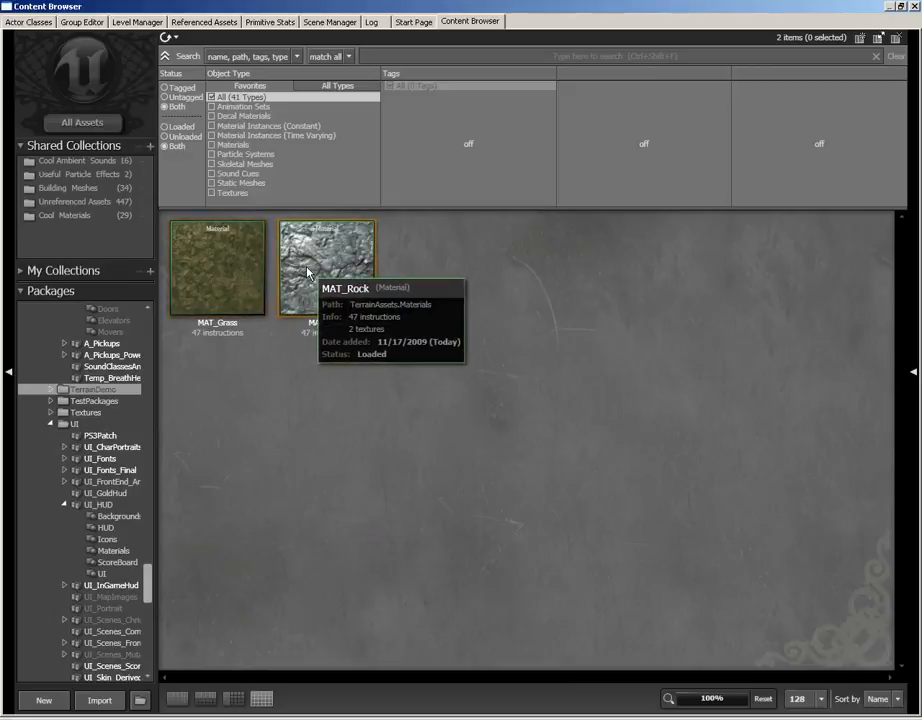
- Open the MAT_Grass material, inspect its texture samples, constants and preview sphere, and close the Material Editor
left_click(229, 272)
double_click(228, 276)
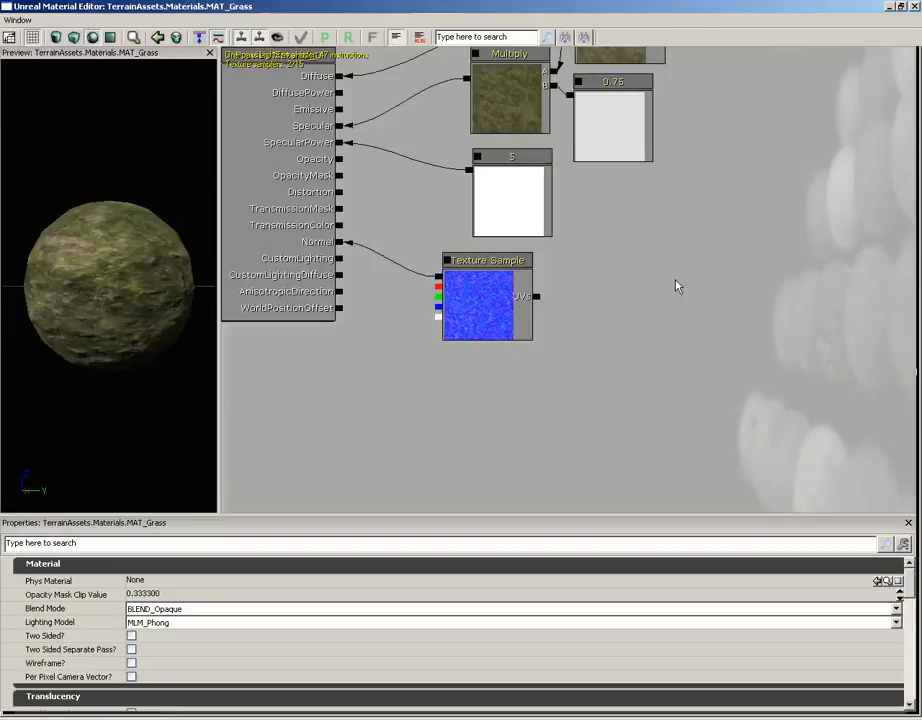
left_click_drag(675, 284, 672, 372)
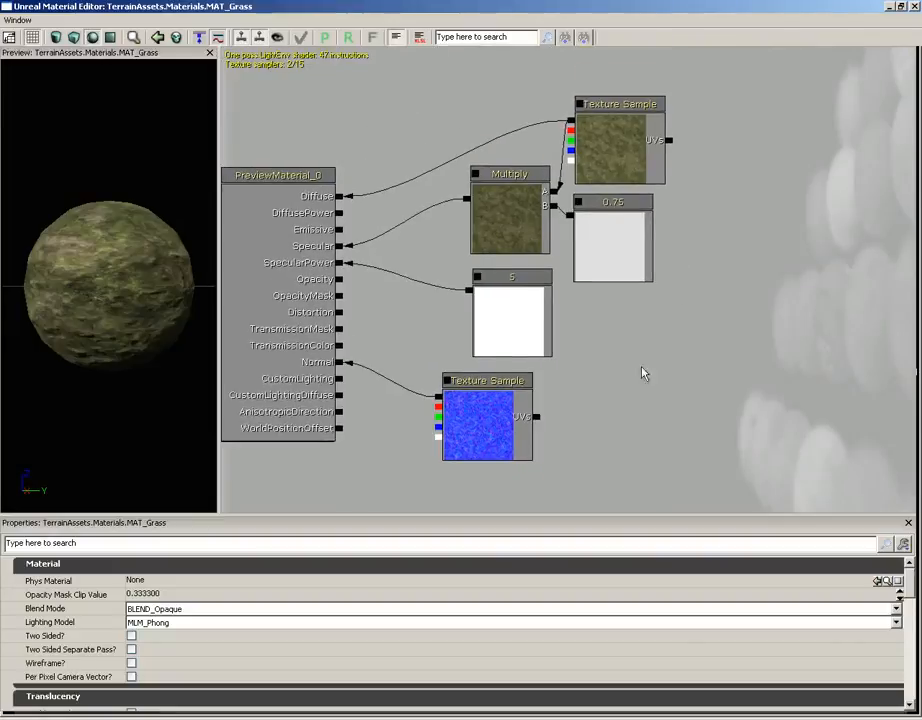
left_click_drag(129, 271, 181, 356)
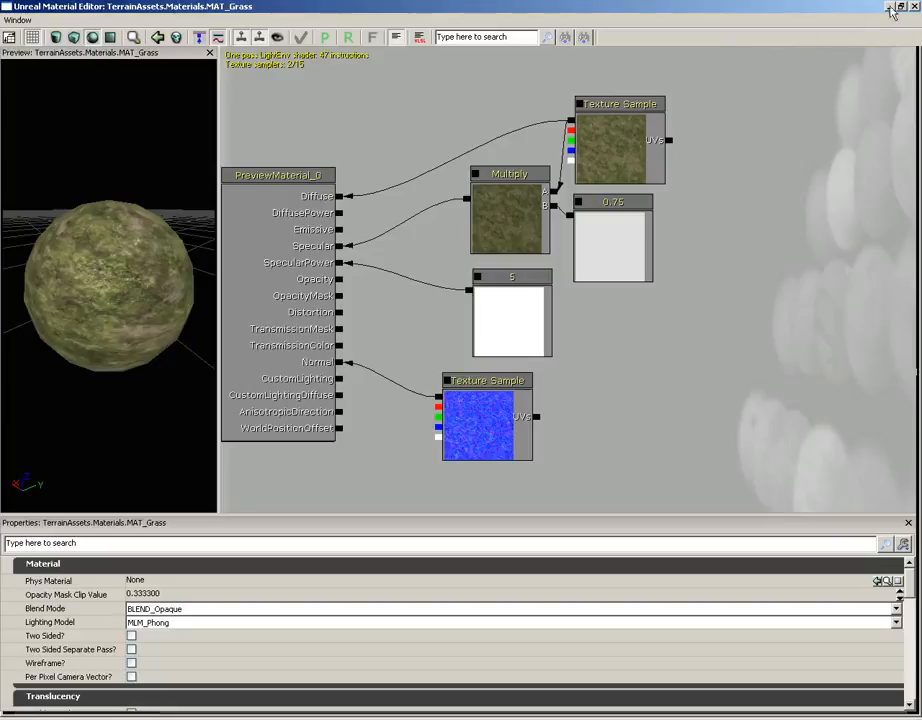
left_click(490, 428)
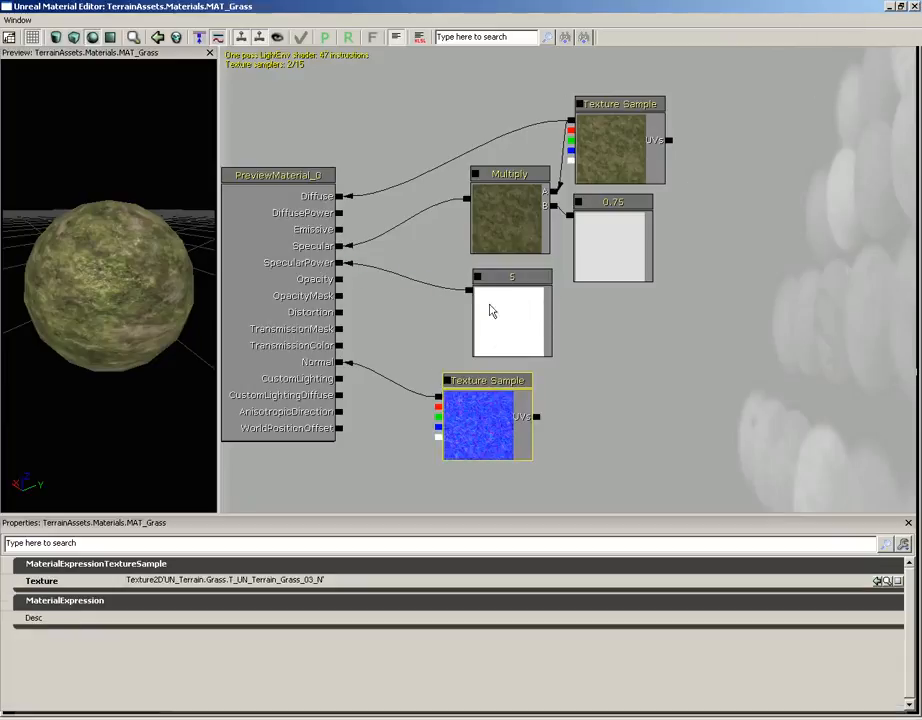
left_click(500, 311)
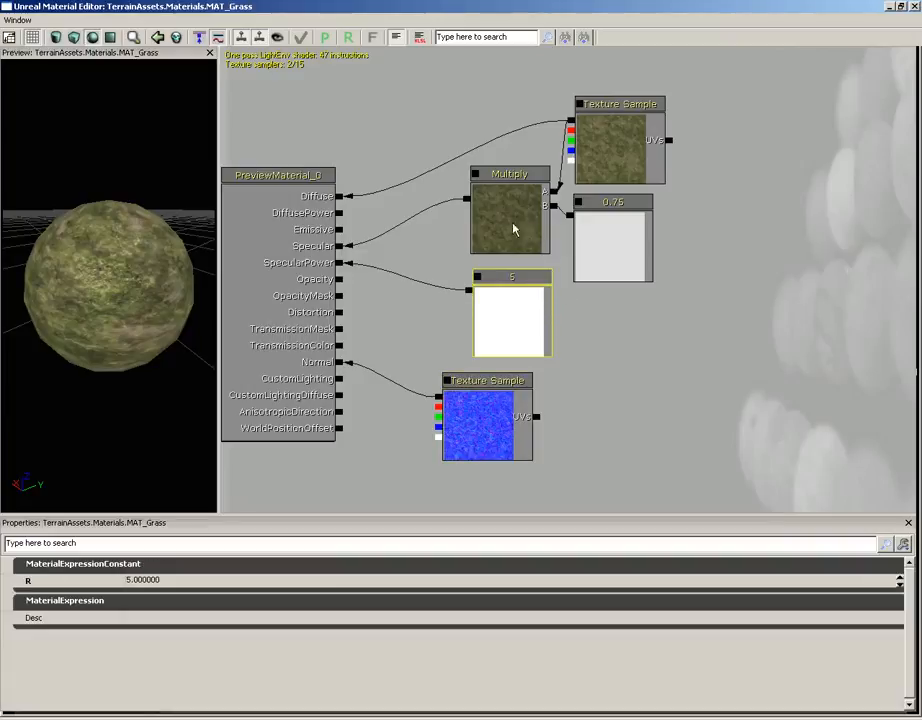
left_click(635, 150)
left_click(624, 245)
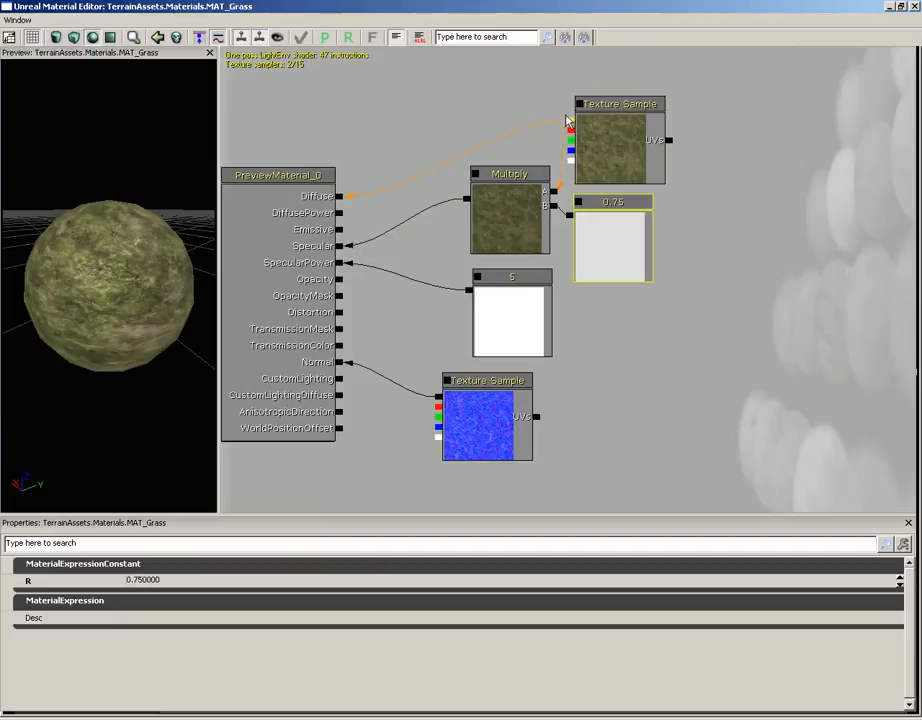
left_click_drag(95, 170, 148, 257)
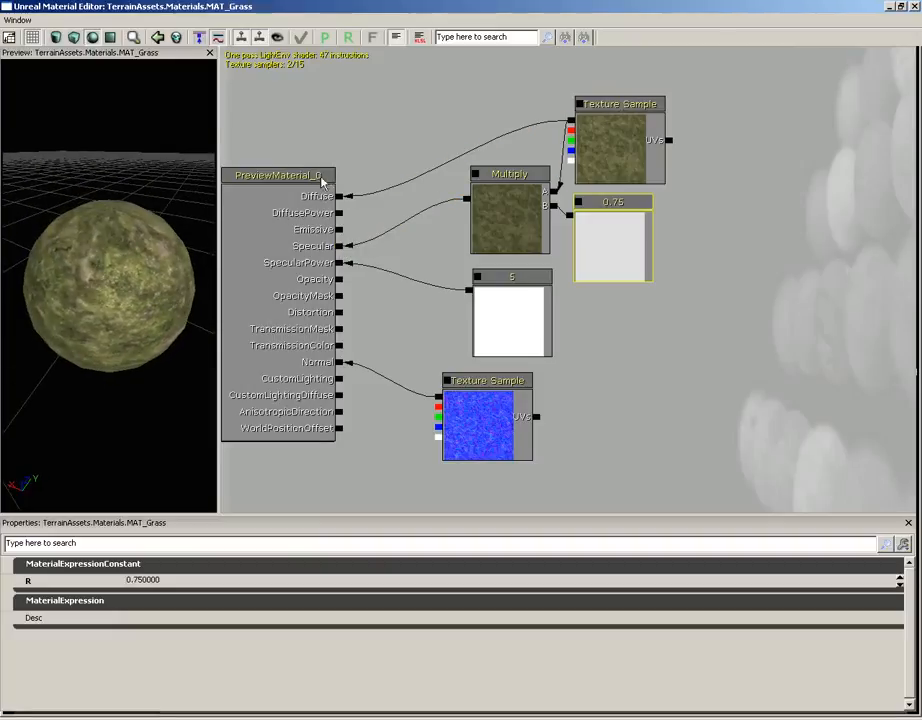
left_click(916, 7)
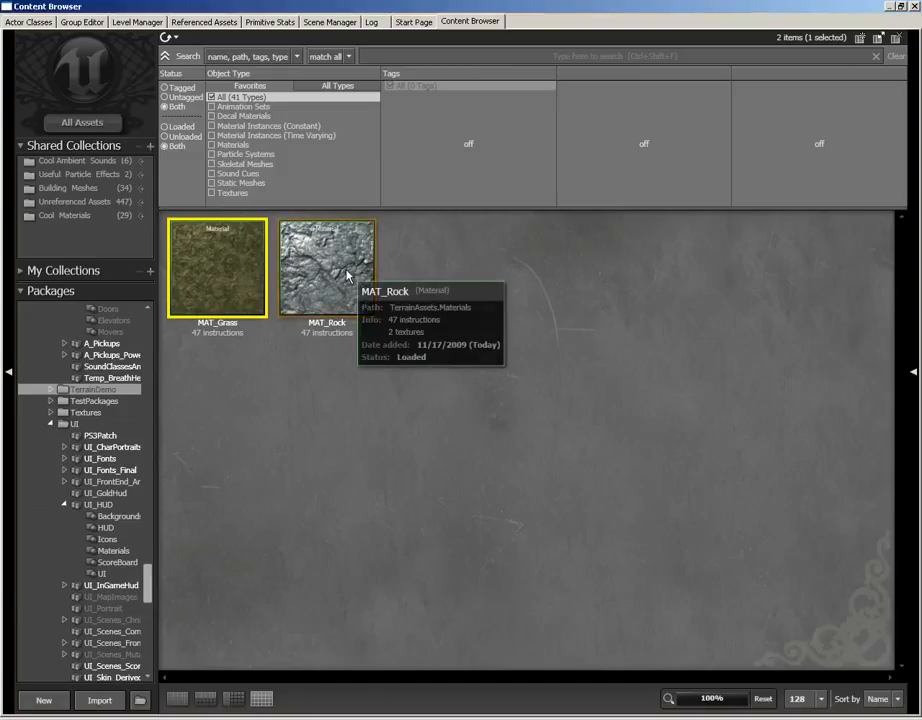
- Open the MAT_Rock material, inspect its diffuse and normal texture samples, and close the Material Editor
double_click(347, 272)
left_click_drag(401, 284, 463, 407)
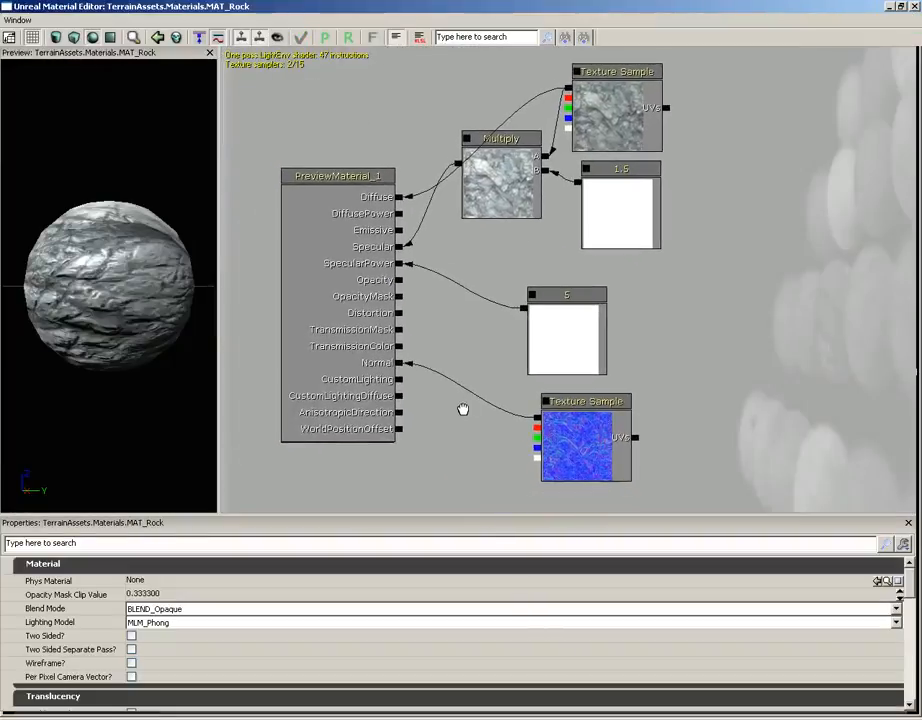
left_click(612, 113)
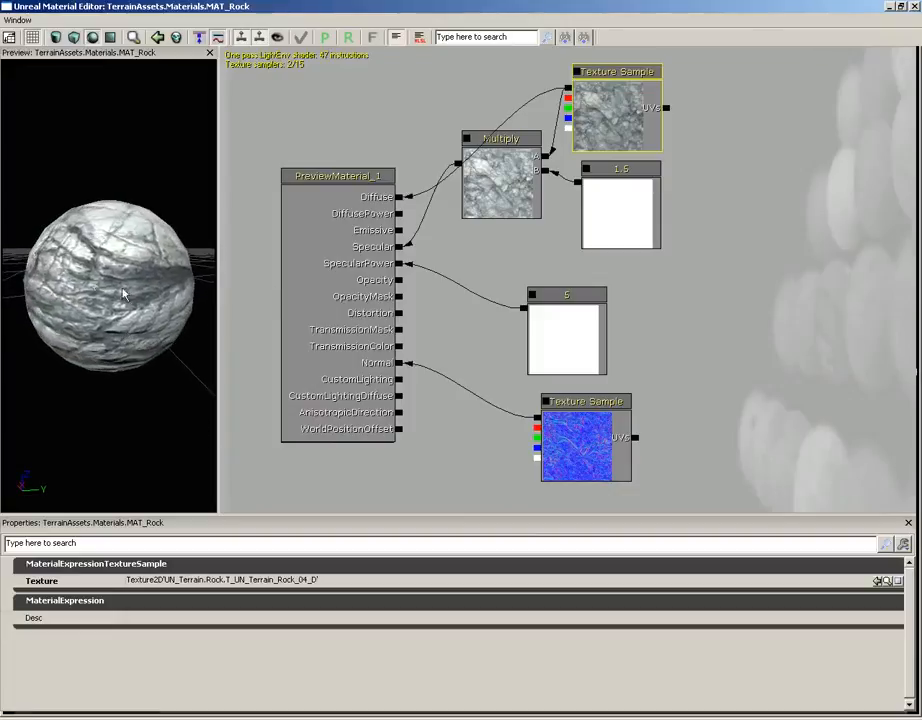
left_click(577, 453)
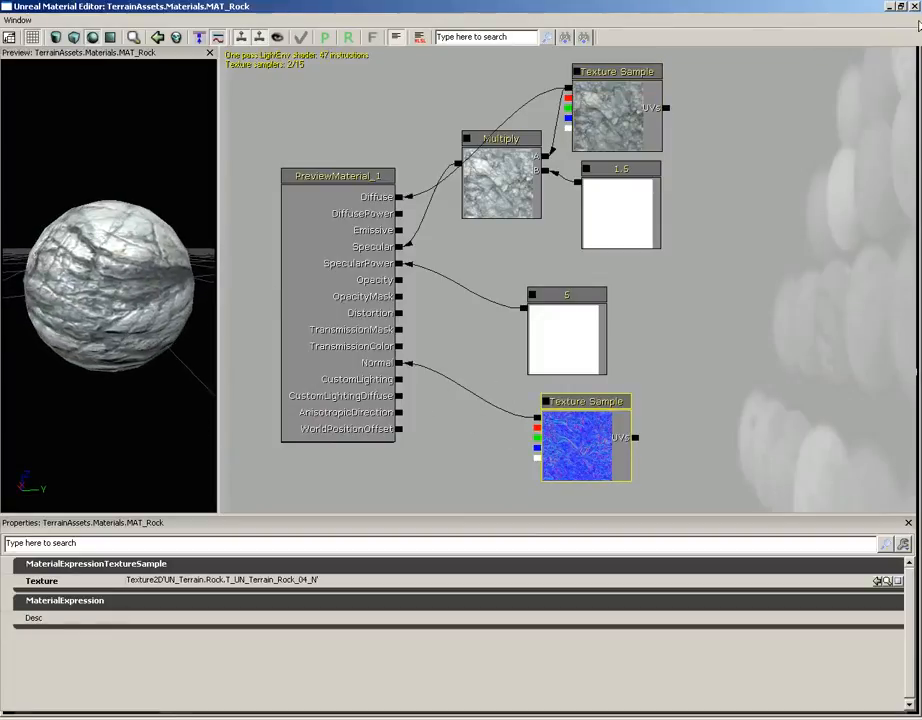
left_click(913, 6)
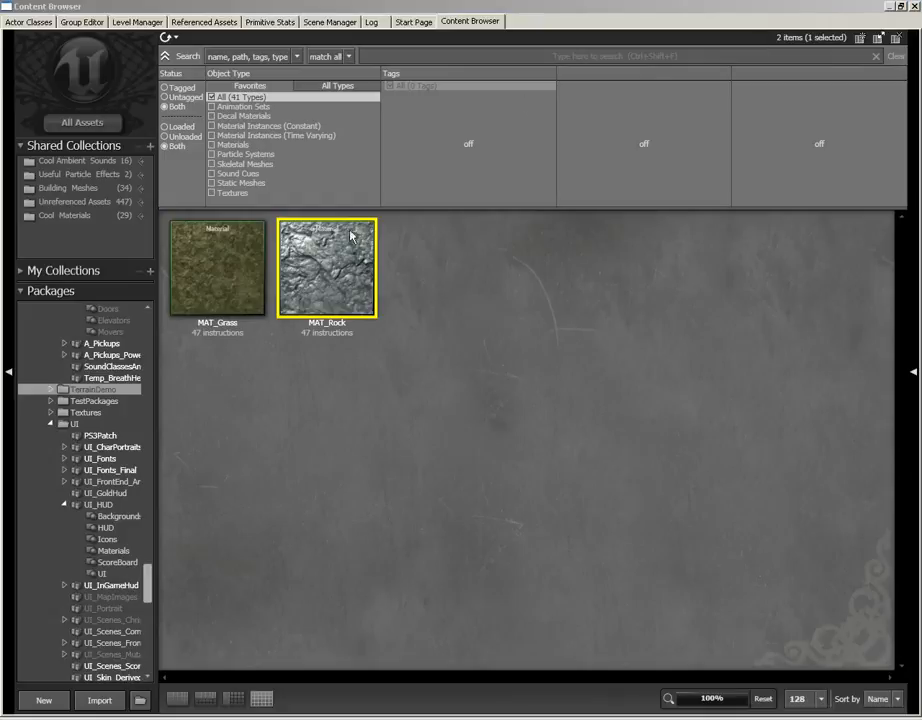
- Select MAT_Grass and auto-create a new terrain setup layer from it in the terrain's layer list
left_click(222, 257)
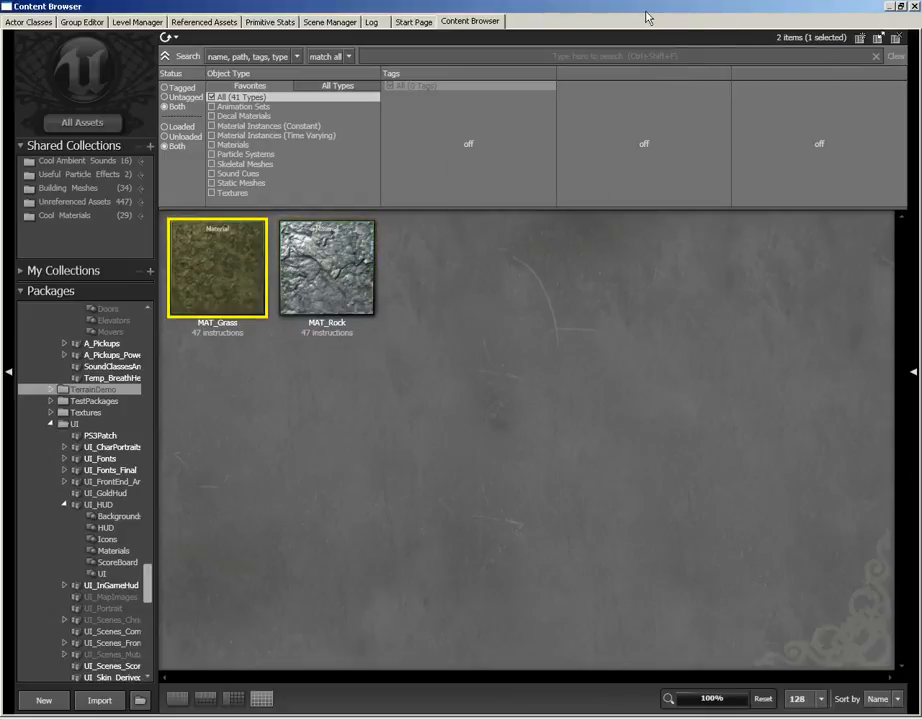
mouse_move(257, 271)
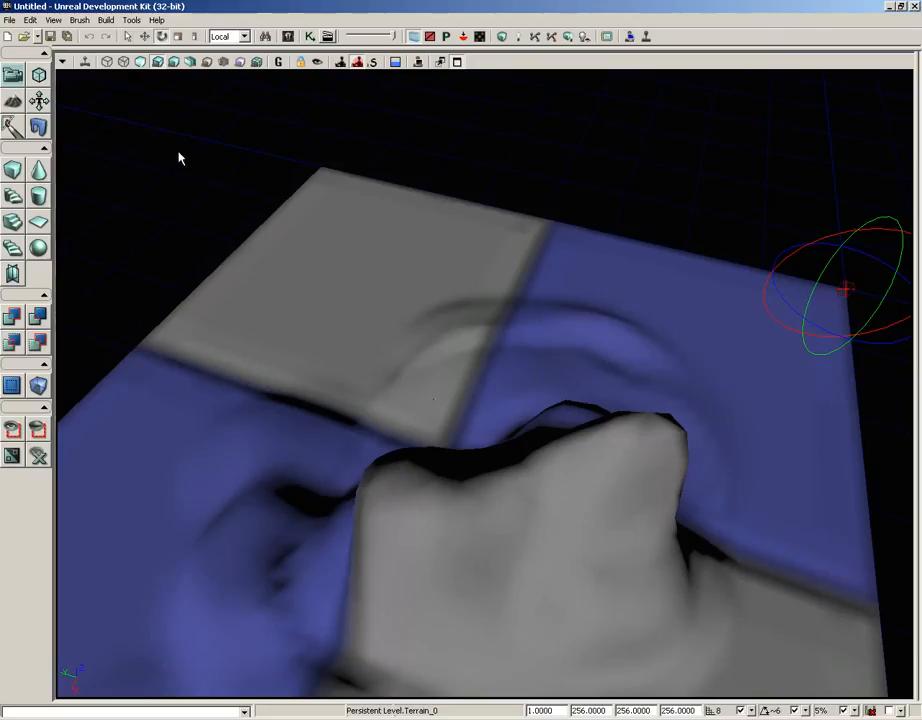
left_click(12, 99)
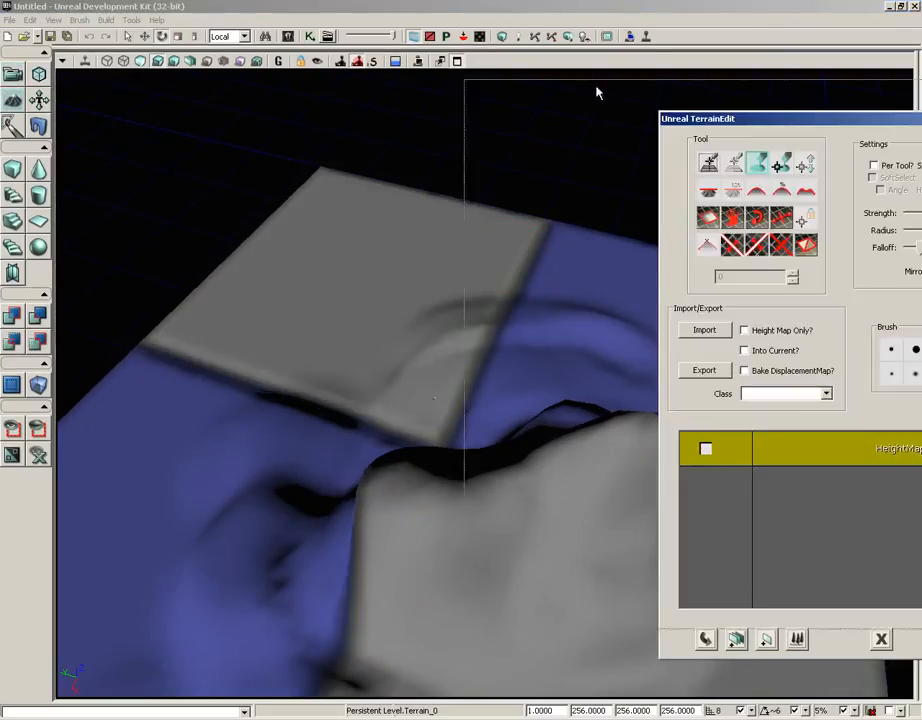
left_click_drag(777, 118, 360, 74)
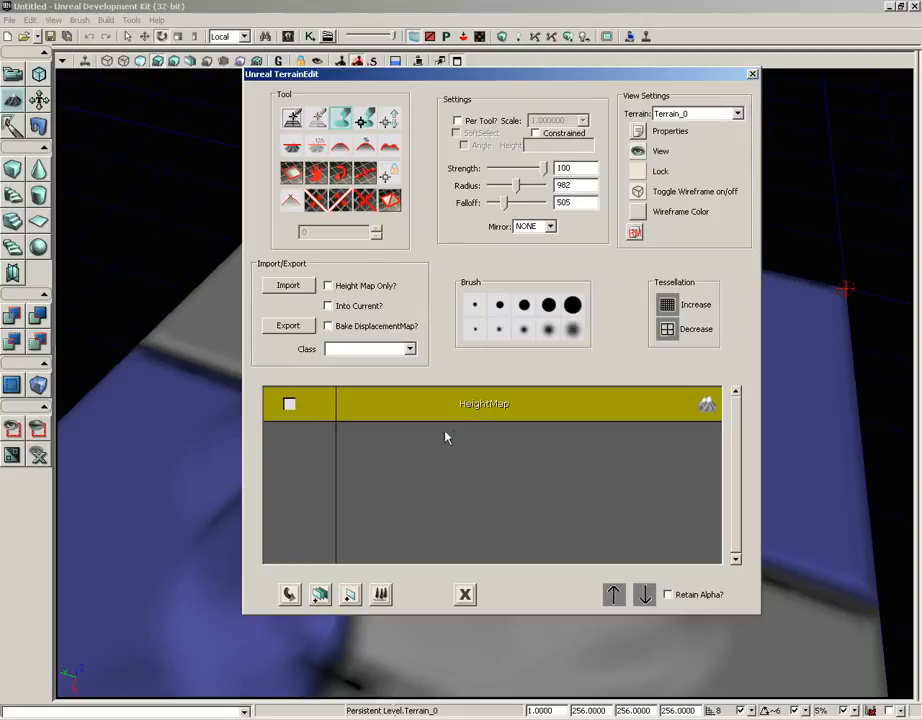
right_click(420, 452)
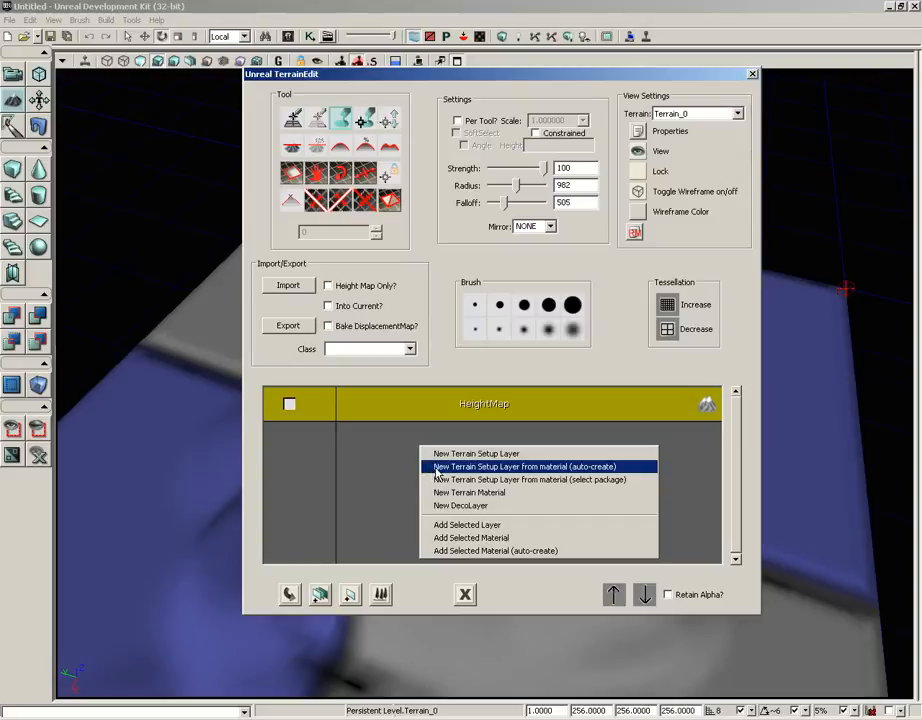
left_click(560, 467)
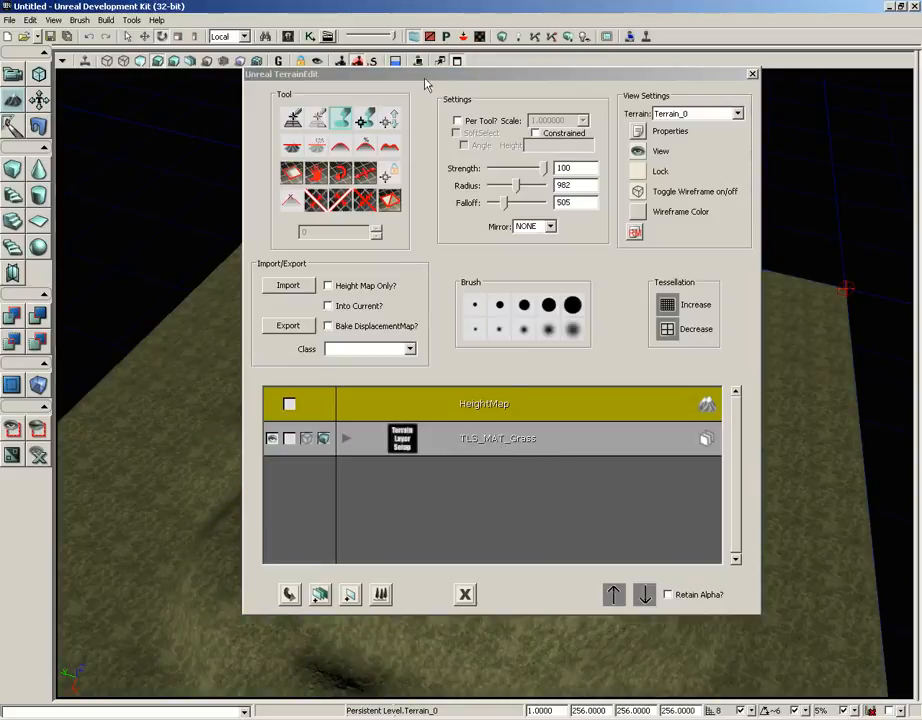
- Inspect the grass material on the terrain's hills and slopes up close, and return to camera mode
left_click_drag(407, 76, 714, 86)
left_click_drag(525, 319, 401, 190)
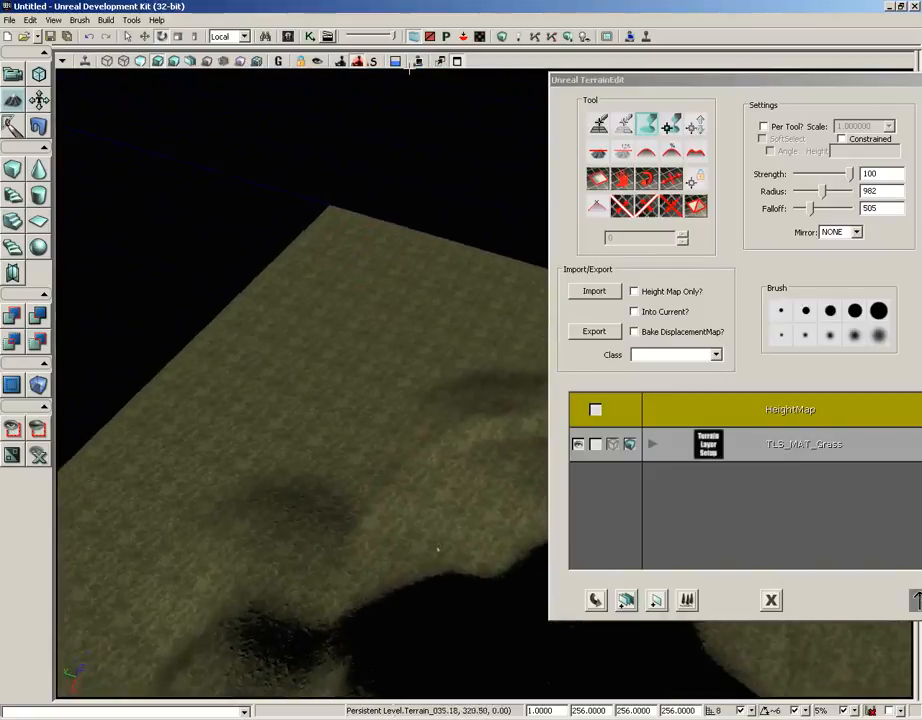
right_click_drag(401, 190, 485, 703)
left_click_drag(485, 703, 175, 72)
mouse_move(175, 72)
right_mouse_down()
mouse_move(266, 378)
mouse_move(317, 661)
mouse_move(169, 475)
right_mouse_up()
middle_click_drag(169, 475, 134, 612)
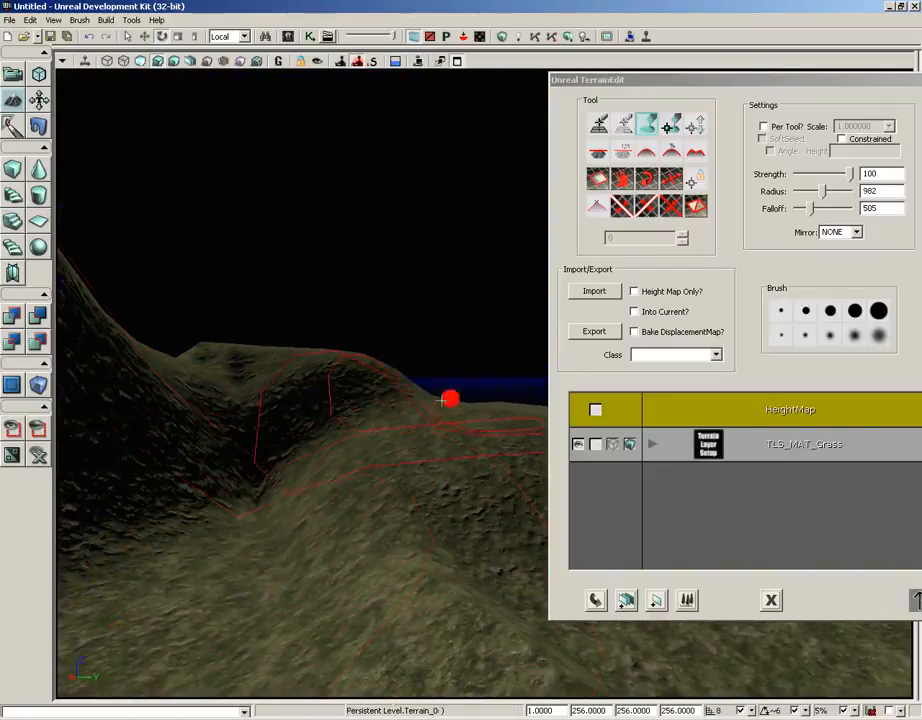
left_click(6, 78)
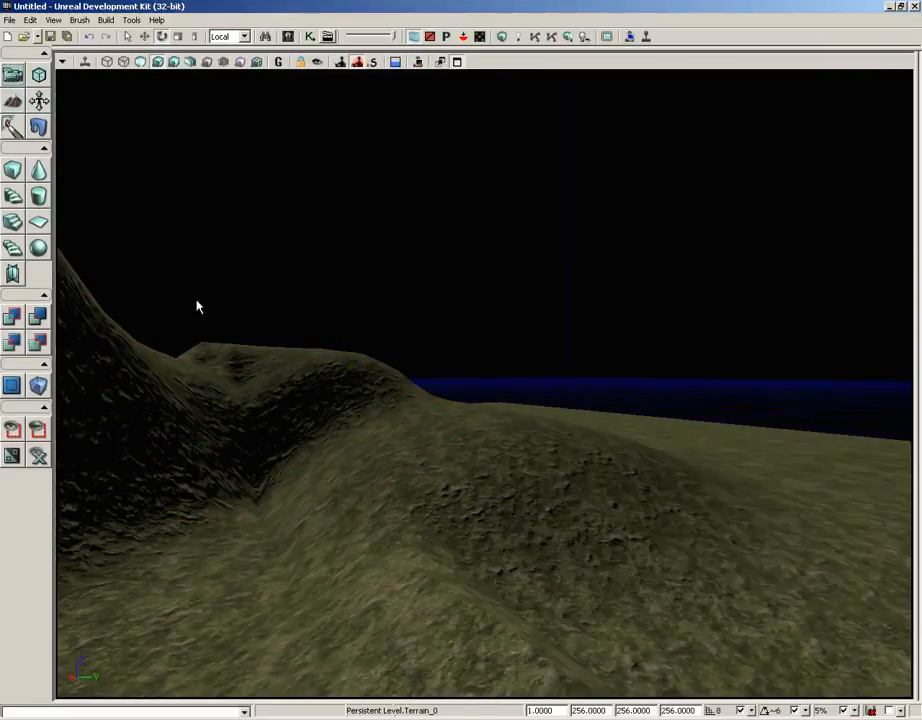
- Play the level from the grassy hillside, walk around to examine the grass material on the slopes, and exit to the editor
right_click(385, 581)
left_click(397, 556)
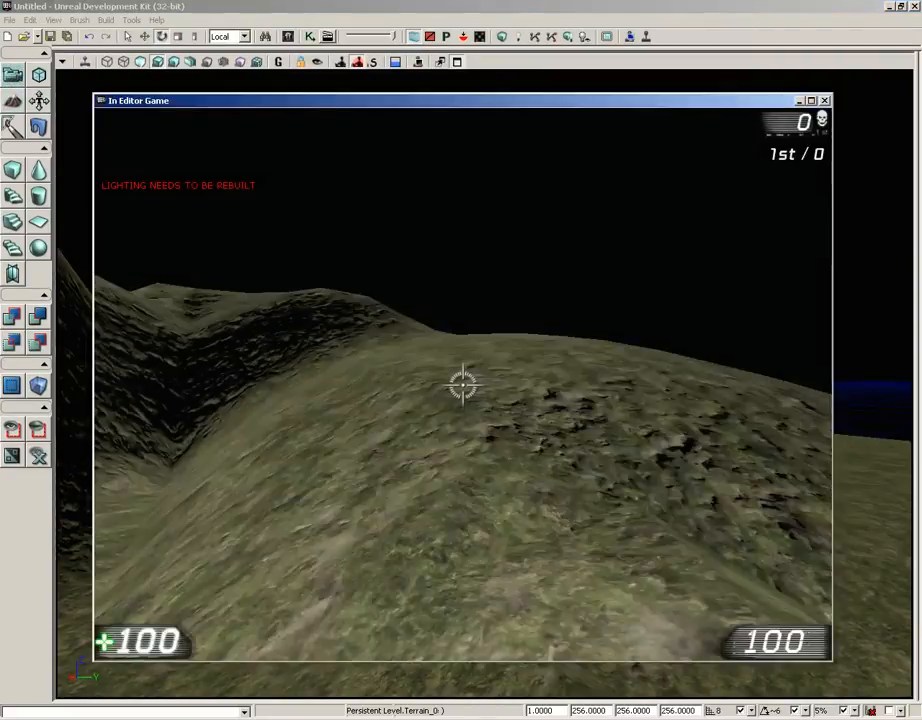
key("w")
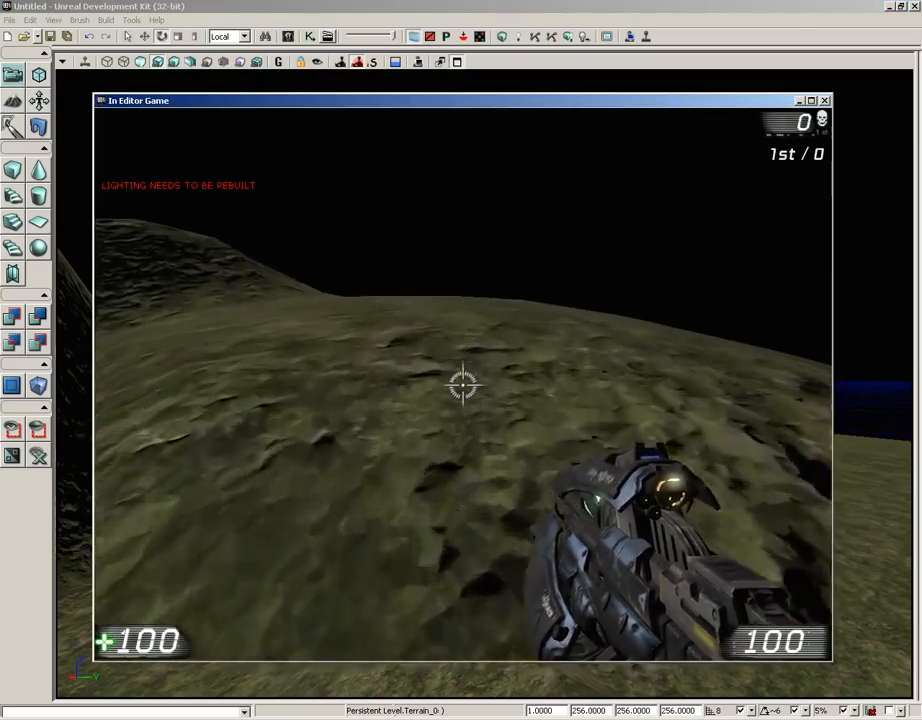
key("w")
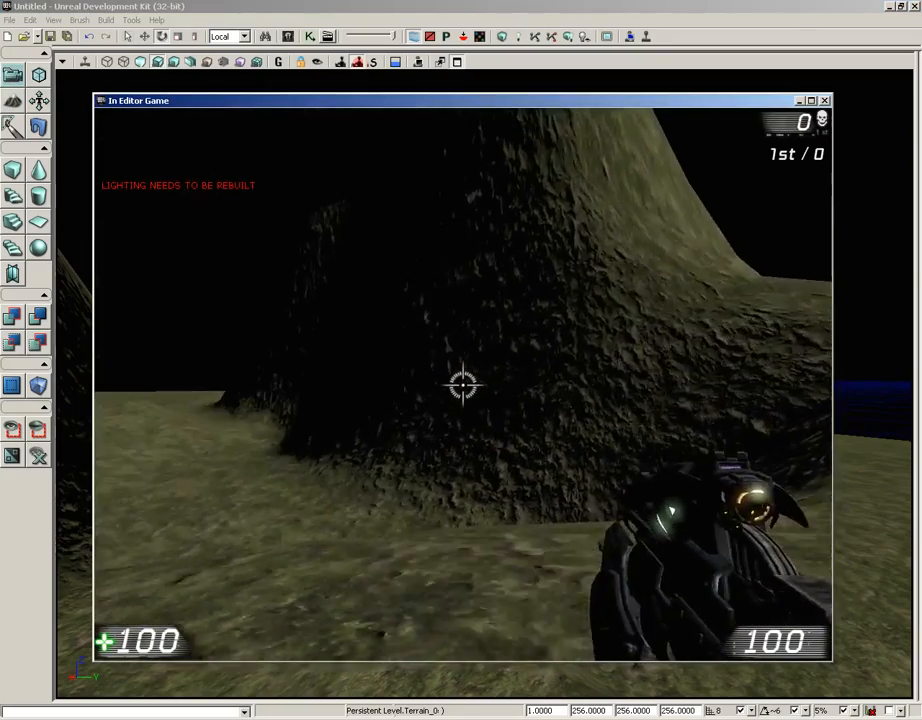
key("w")
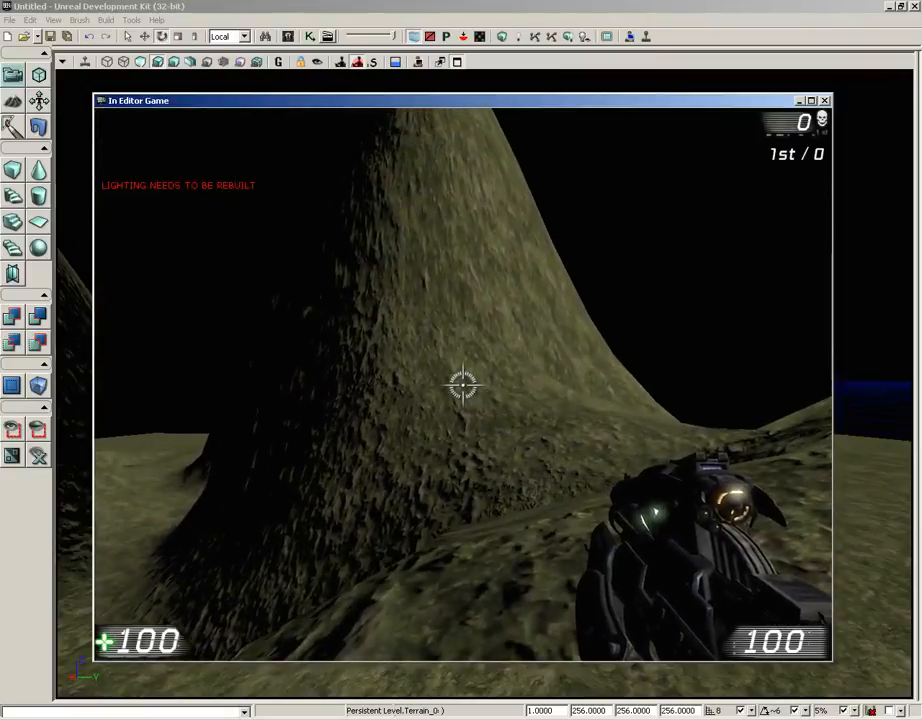
key("w")
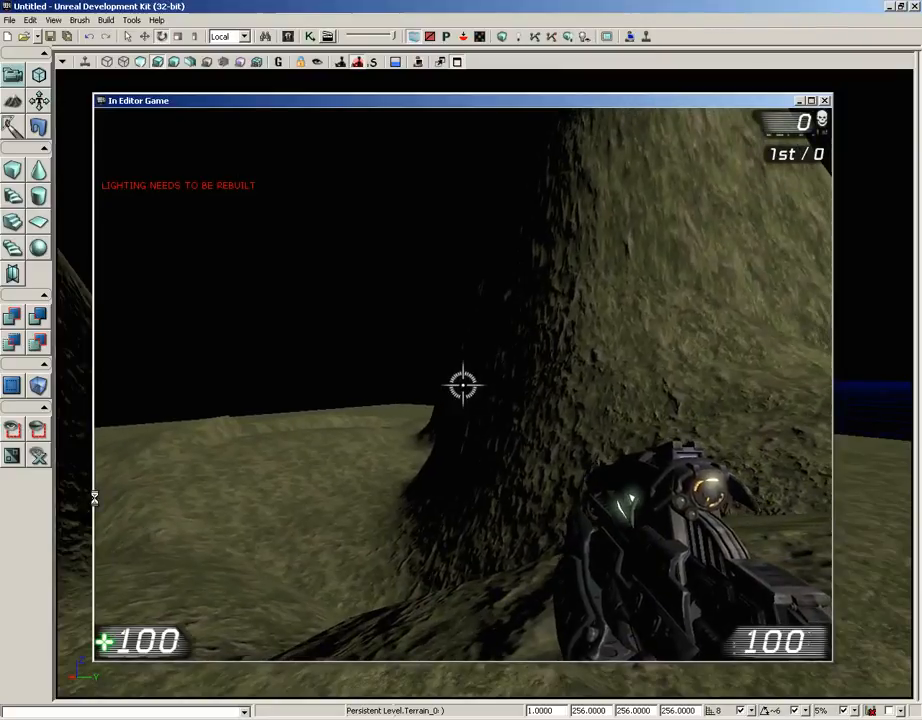
key("Escape")
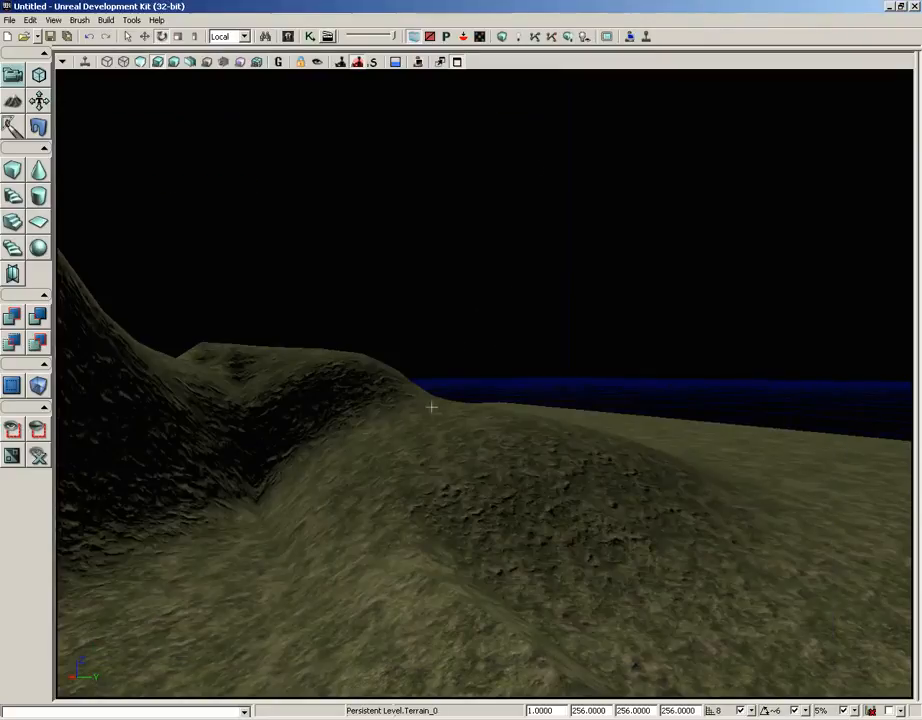
- Switch to terrain editing mode and bring the whole Unreal TerrainEdit window into view
right_click_drag(443, 382, 349, 391)
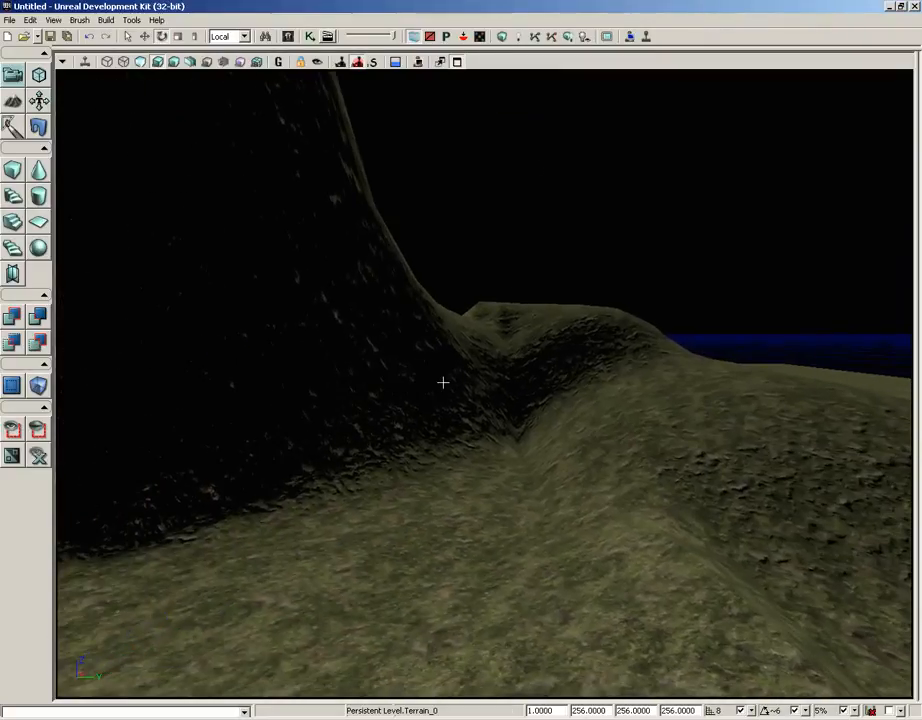
right_click_drag(504, 385, 615, 134)
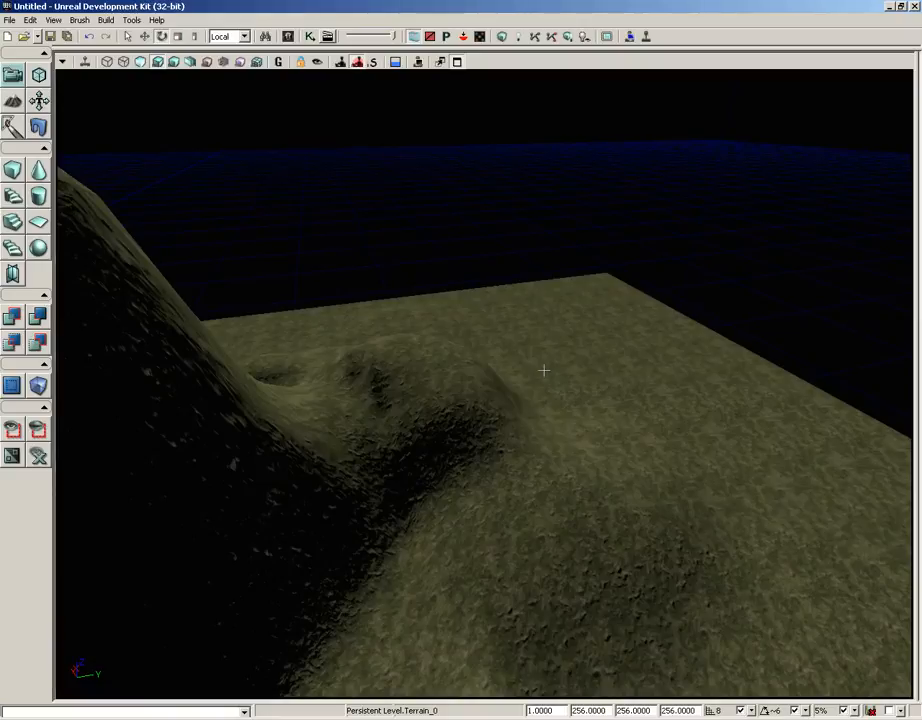
left_click(12, 100)
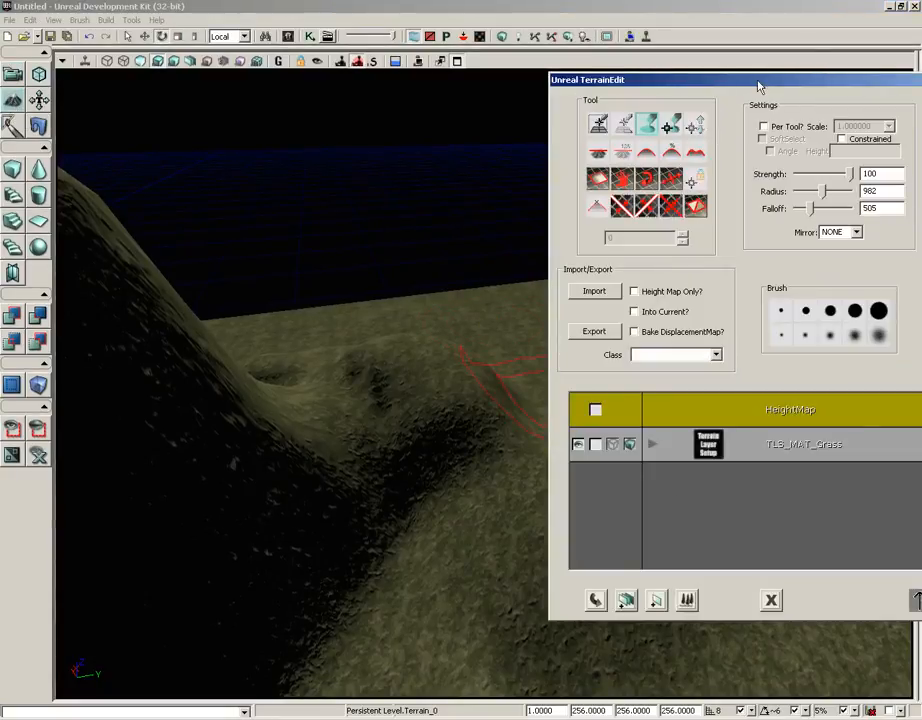
left_click_drag(760, 85, 556, 103)
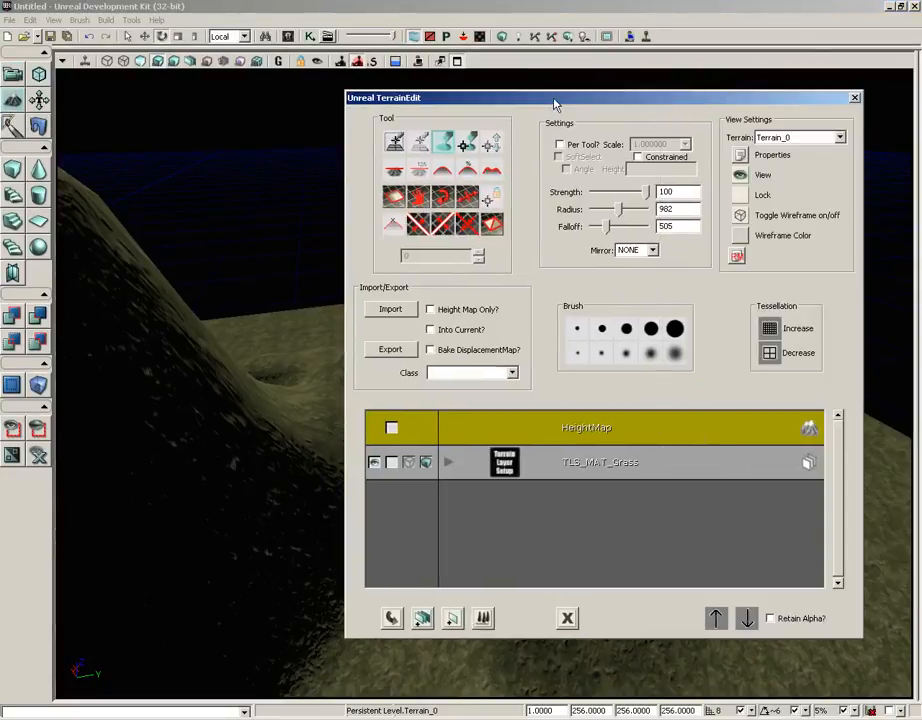
- Select MAT_Rock in the TerrainDemo package and auto-create a new terrain setup layer from it
left_click(288, 37)
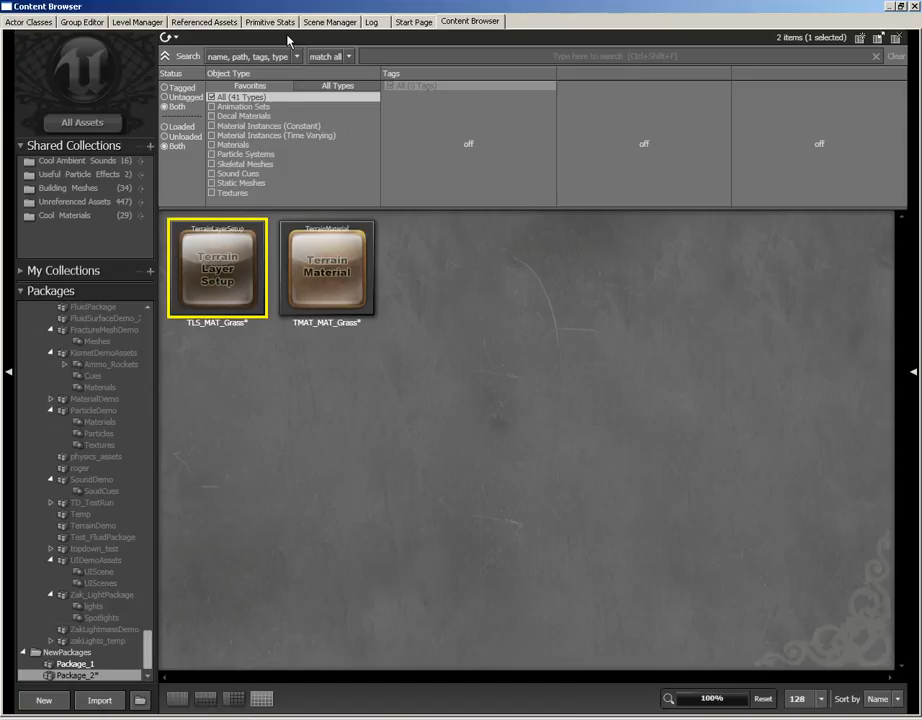
left_click_drag(147, 650, 146, 569)
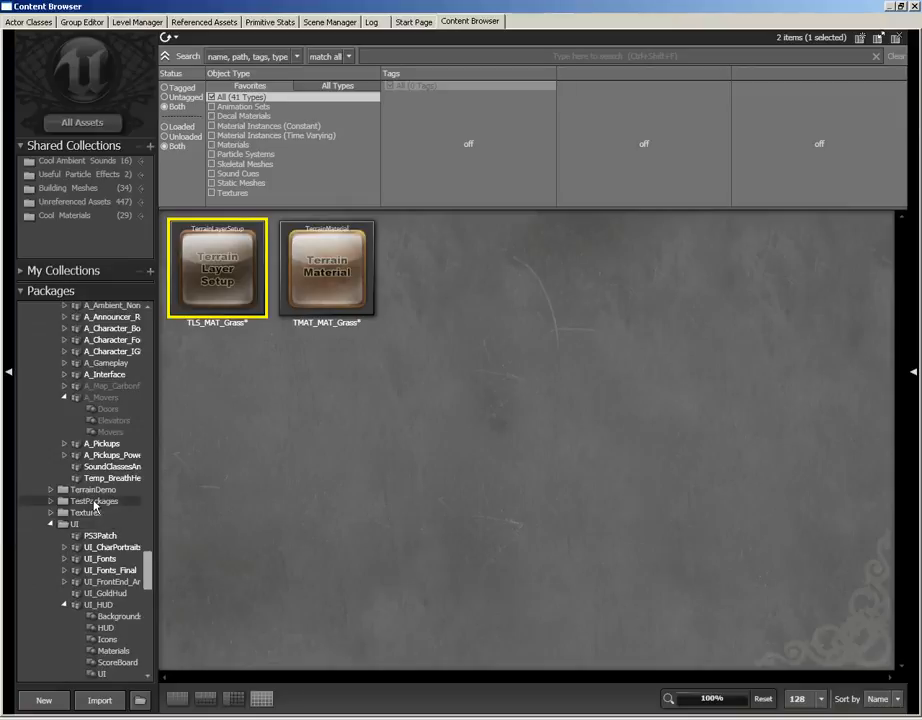
left_click(95, 490)
left_click(345, 292)
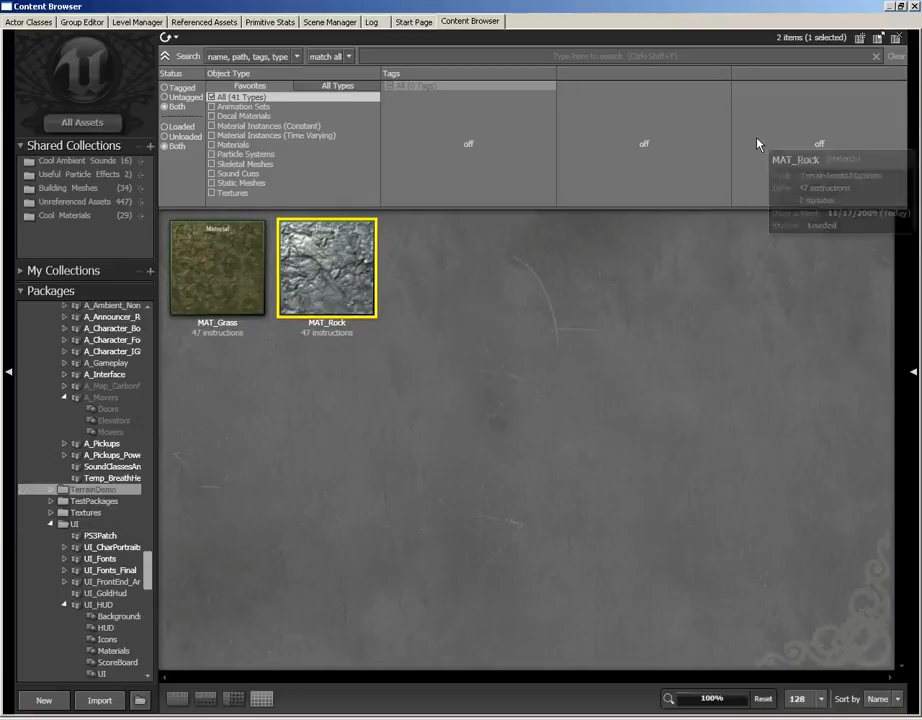
left_click(916, 7)
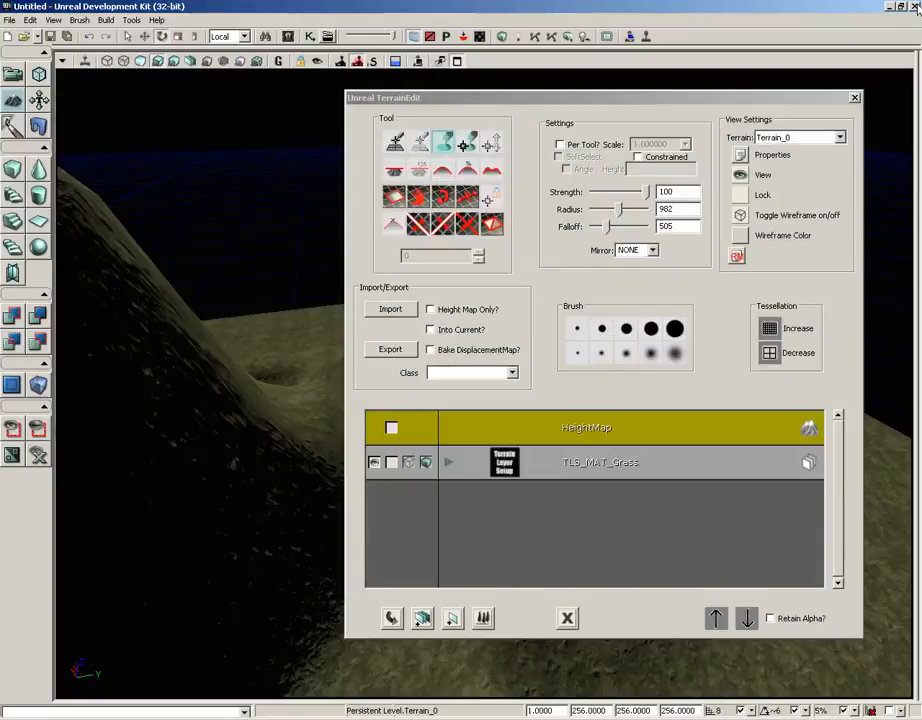
right_click(540, 503)
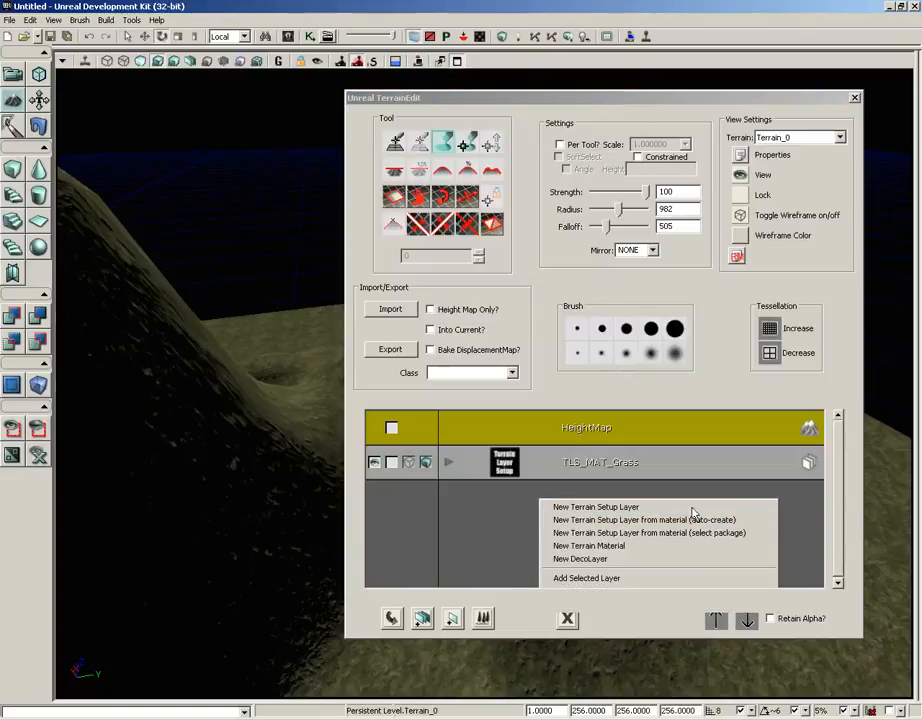
left_click(658, 519)
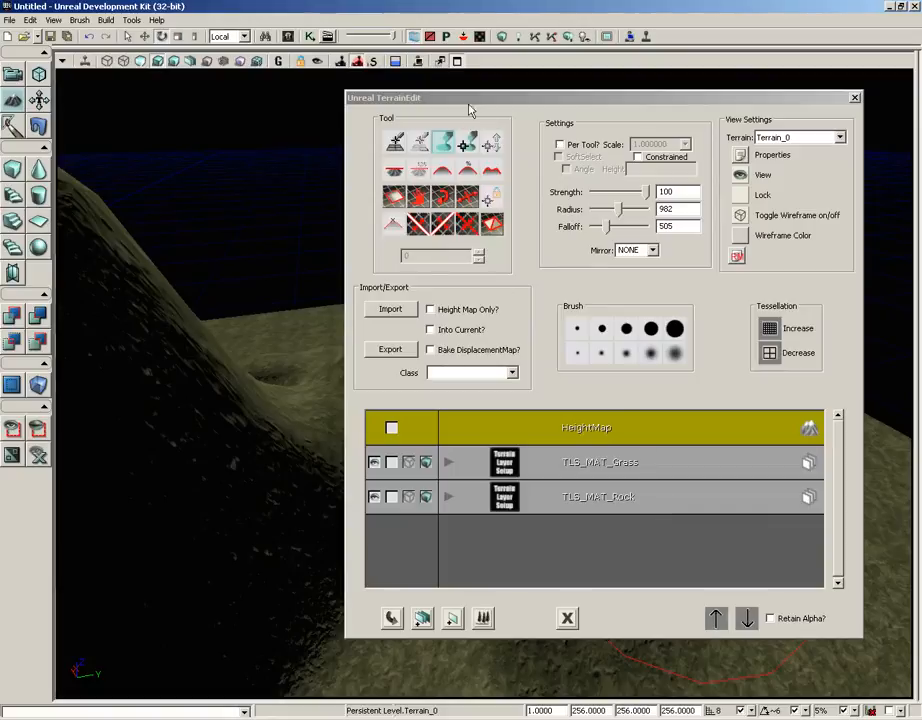
- Move the Unreal TerrainEdit window aside to expose the terrain and make TLS_MAT_Rock the active layer
left_click(571, 103)
left_click_drag(571, 103, 542, 95)
mouse_move(336, 349)
left_mouse_down()
mouse_move(329, 356)
mouse_move(430, 132)
mouse_move(325, 348)
left_mouse_up()
right_click_drag(325, 348, 263, 495)
left_click_drag(263, 495, 252, 71)
right_click_drag(252, 71, 254, 170)
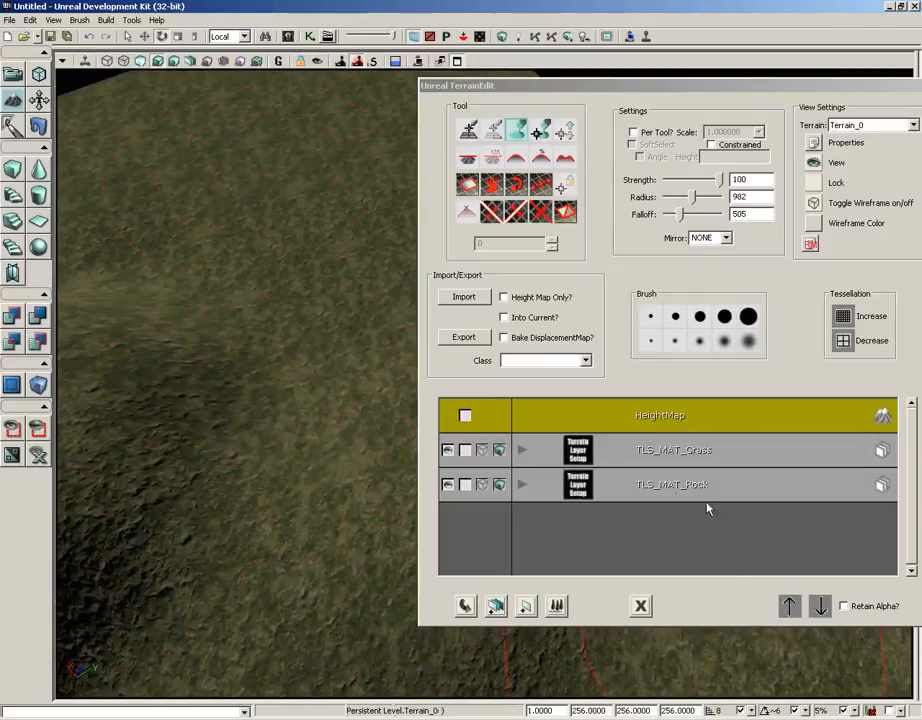
left_click(658, 490)
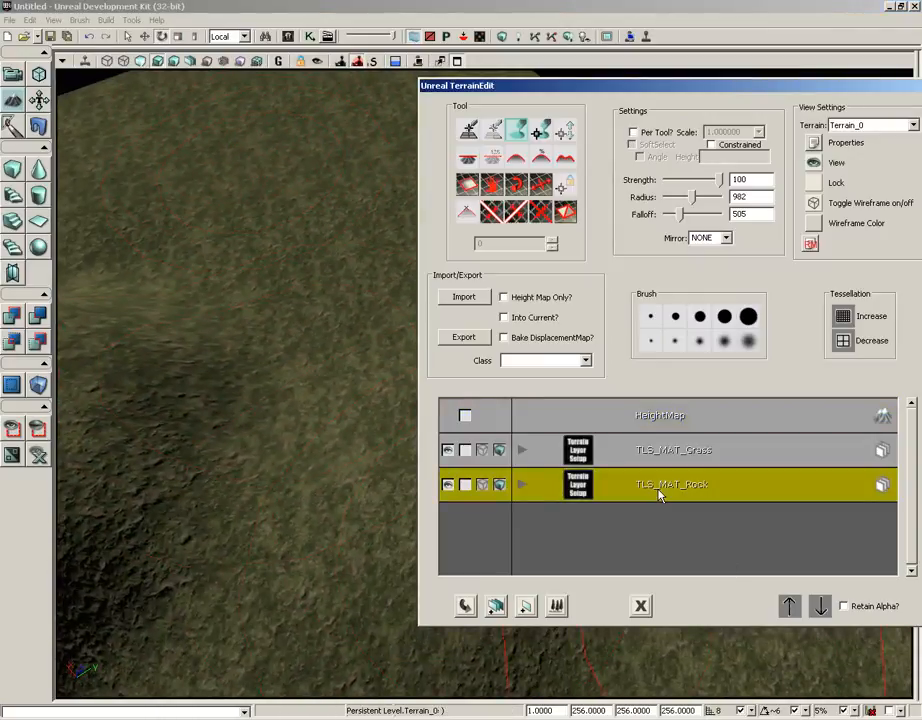
right_click_drag(352, 397, 218, 311)
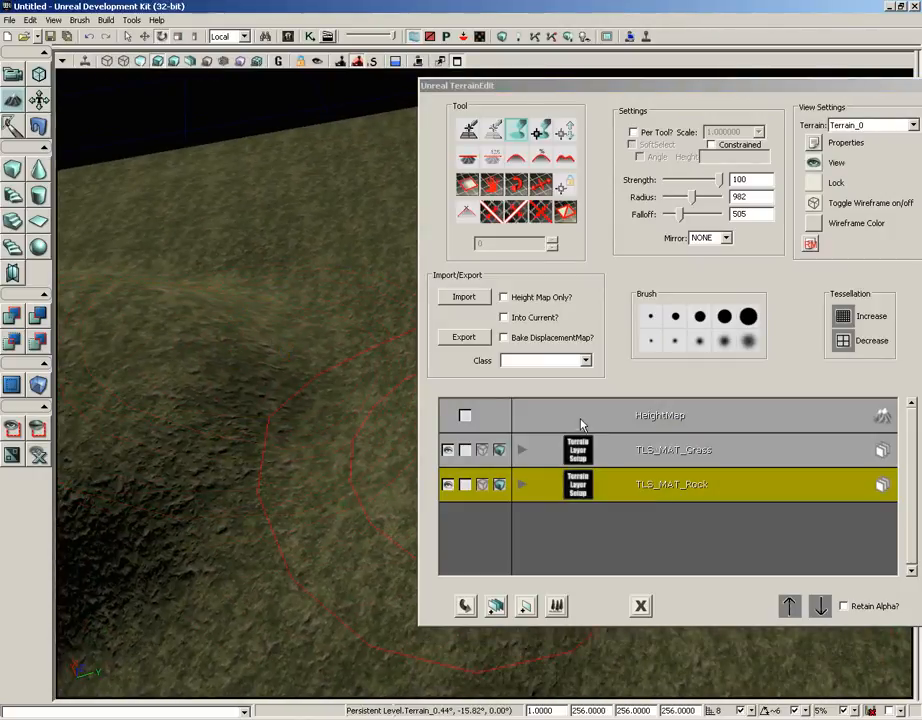
- Select the TLS_MAT_Grass and HeightMap layers in turn, return to TLS_MAT_Rock, and activate the Paint tool
left_click(686, 452)
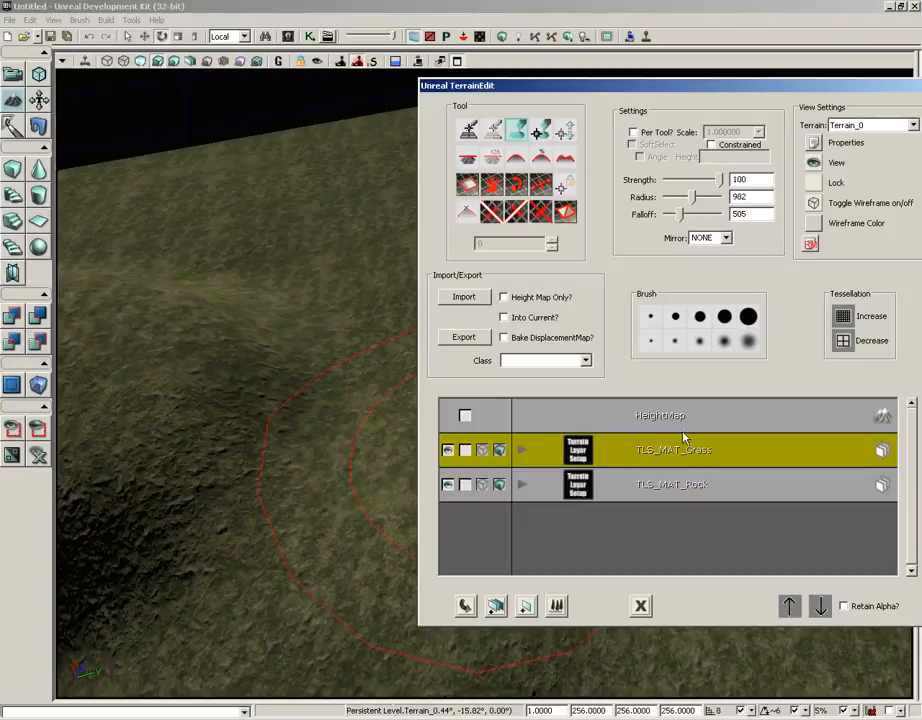
left_click(683, 418)
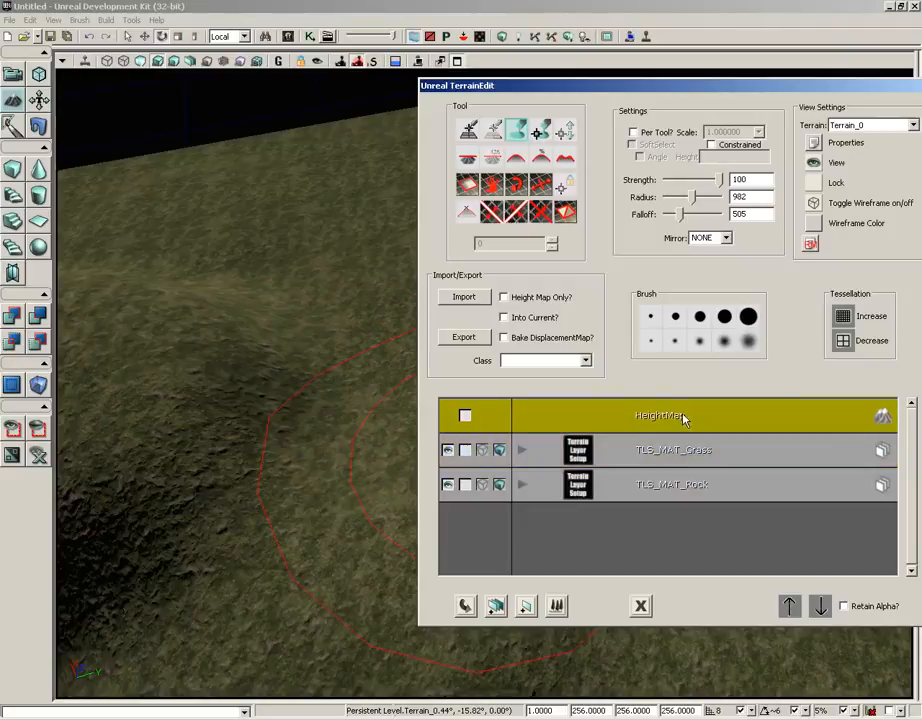
left_click(680, 465)
left_click(683, 488)
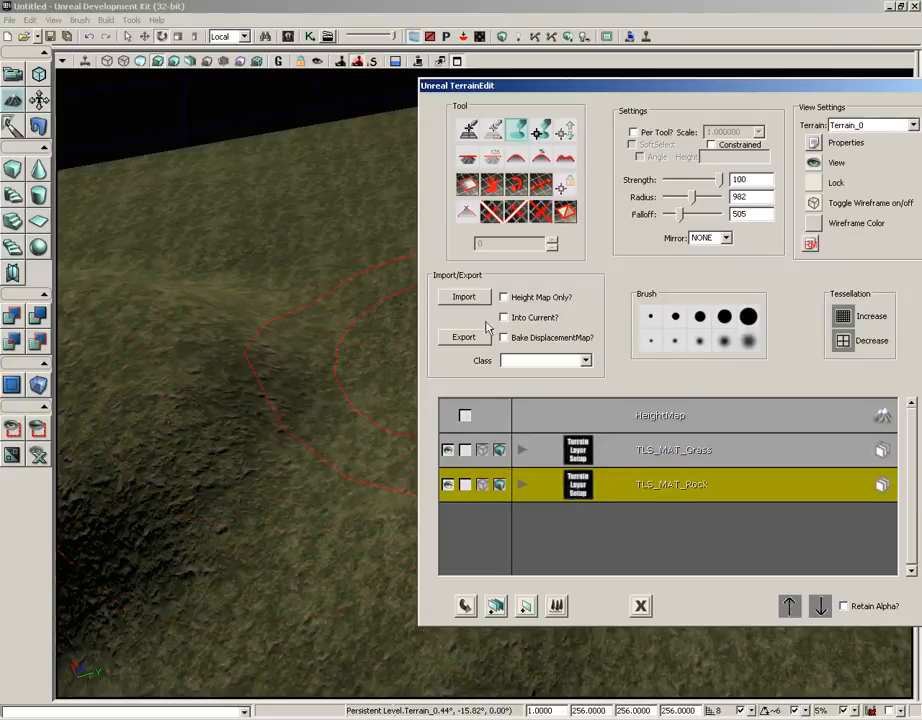
left_click(517, 133)
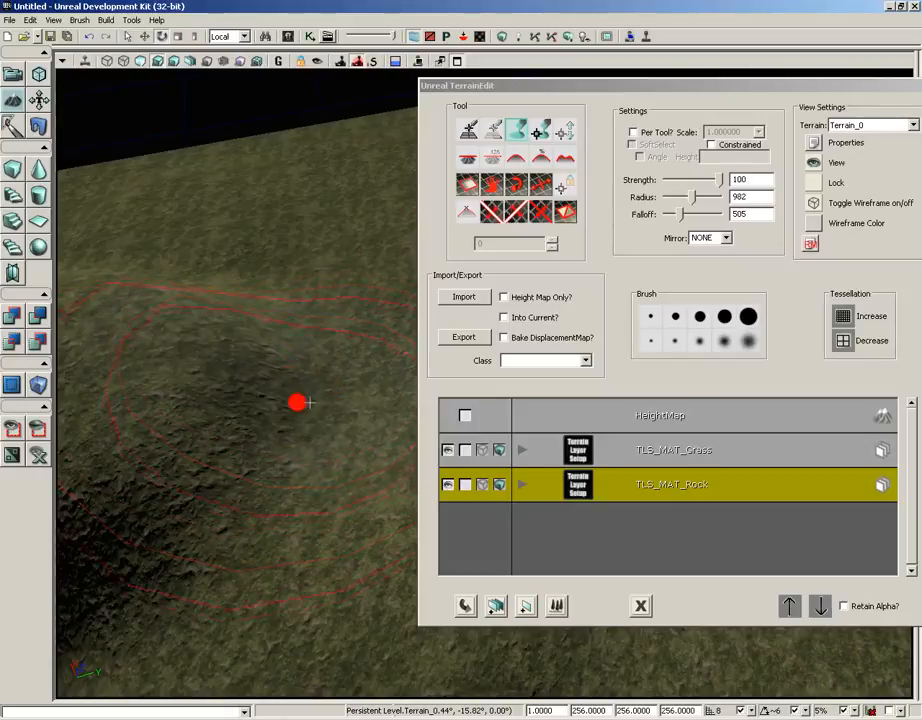
- Set the terrain brush radius to 252 and the falloff to 112
middle_click_drag(309, 401, 310, 204)
mouse_move(335, 457)
left_mouse_down("ctrl")
mouse_move(342, 486)
mouse_move(352, 405)
mouse_move(335, 346)
mouse_move(298, 457)
mouse_move(391, 552)
mouse_move(352, 535)
mouse_move(337, 461)
mouse_move(362, 593)
mouse_move(309, 512)
mouse_move(271, 347)
mouse_move(214, 385)
mouse_move(241, 558)
mouse_move(370, 627)
mouse_move(410, 440)
mouse_move(405, 356)
mouse_move(350, 313)
mouse_move(326, 307)
left_mouse_up("ctrl")
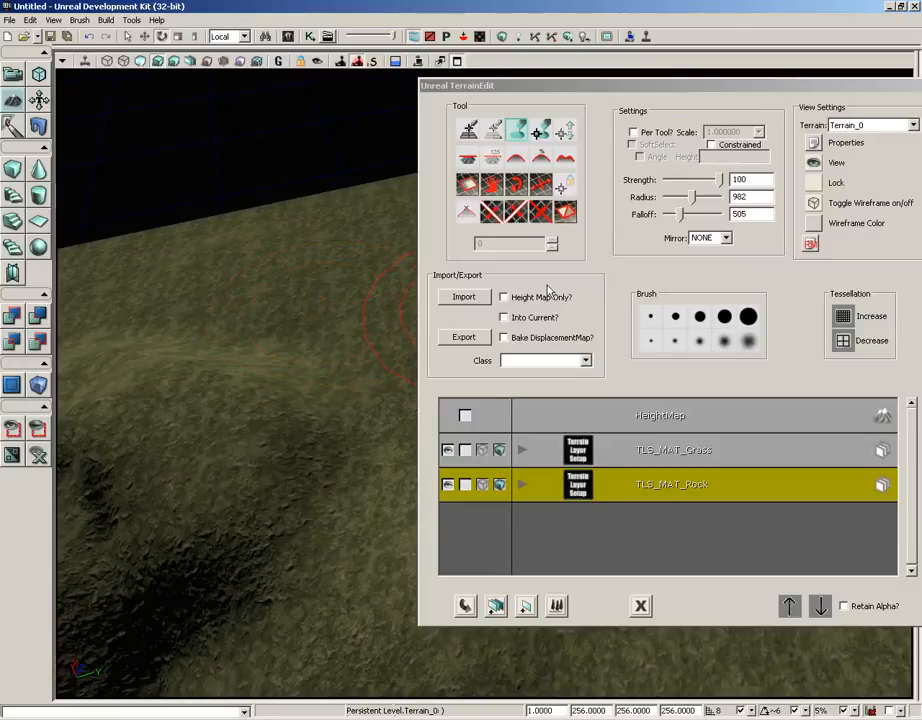
left_click_drag(686, 201, 670, 219)
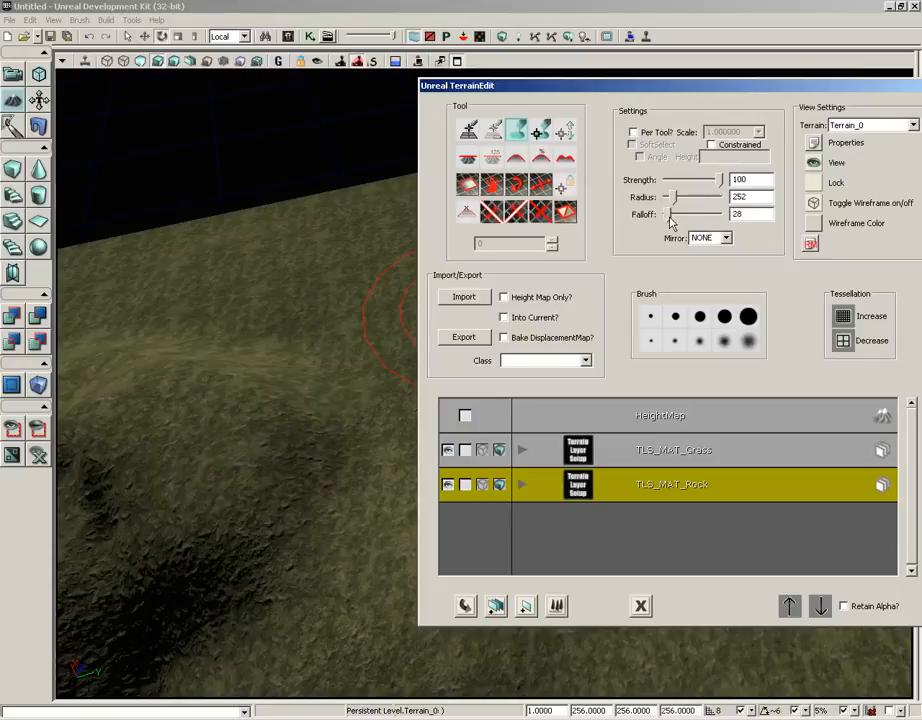
left_click_drag(298, 430, 70, 395)
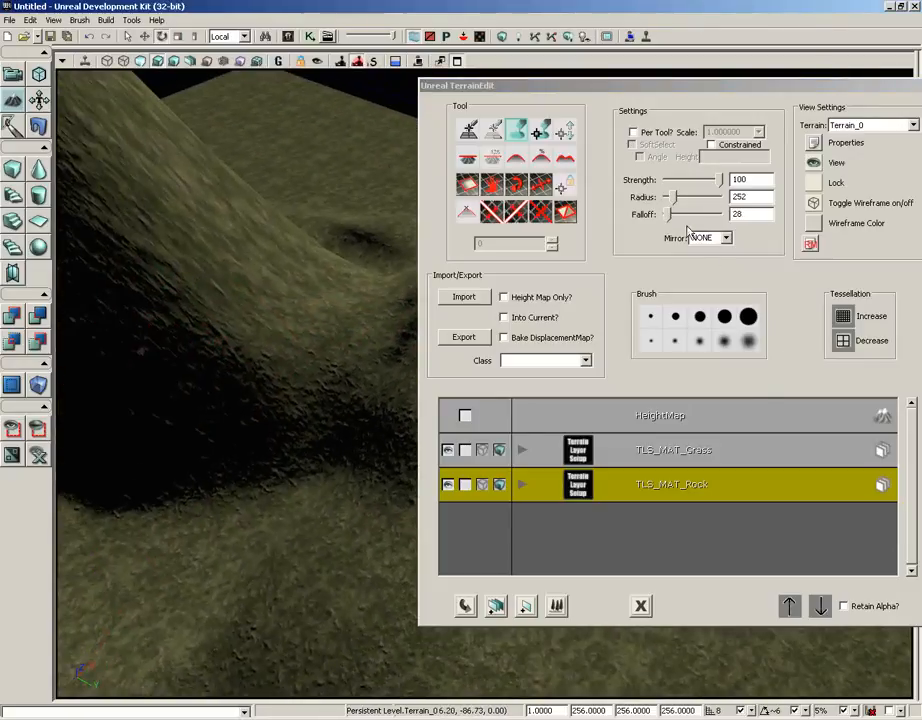
left_click_drag(667, 214, 670, 218)
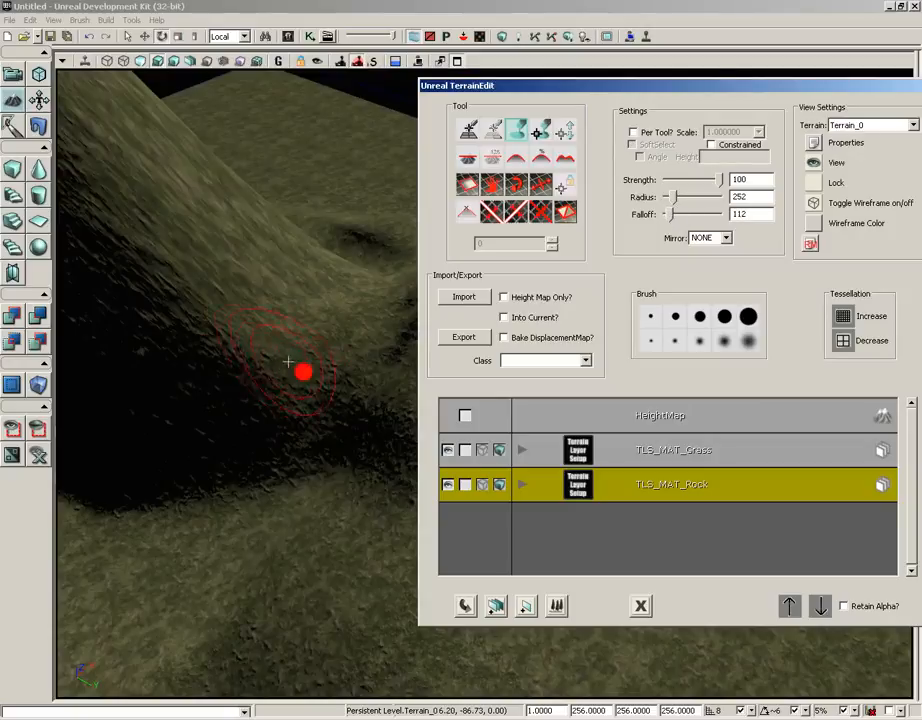
- Paint the rock layer along the steep, shadowed side of the ridge beside the tall hill
right_click_drag(288, 362, 285, 318)
mouse_move(296, 365)
left_mouse_down("ctrl")
mouse_move(258, 370)
mouse_move(270, 282)
mouse_move(200, 276)
mouse_move(182, 360)
mouse_move(255, 275)
mouse_move(225, 362)
mouse_move(260, 437)
mouse_move(255, 380)
mouse_move(259, 436)
left_mouse_up("ctrl")
right_click_drag(259, 436, 410, 435)
mouse_move(270, 438)
left_mouse_down("ctrl")
mouse_move(257, 412)
mouse_move(274, 438)
mouse_move(271, 527)
mouse_move(233, 412)
left_mouse_up("ctrl")
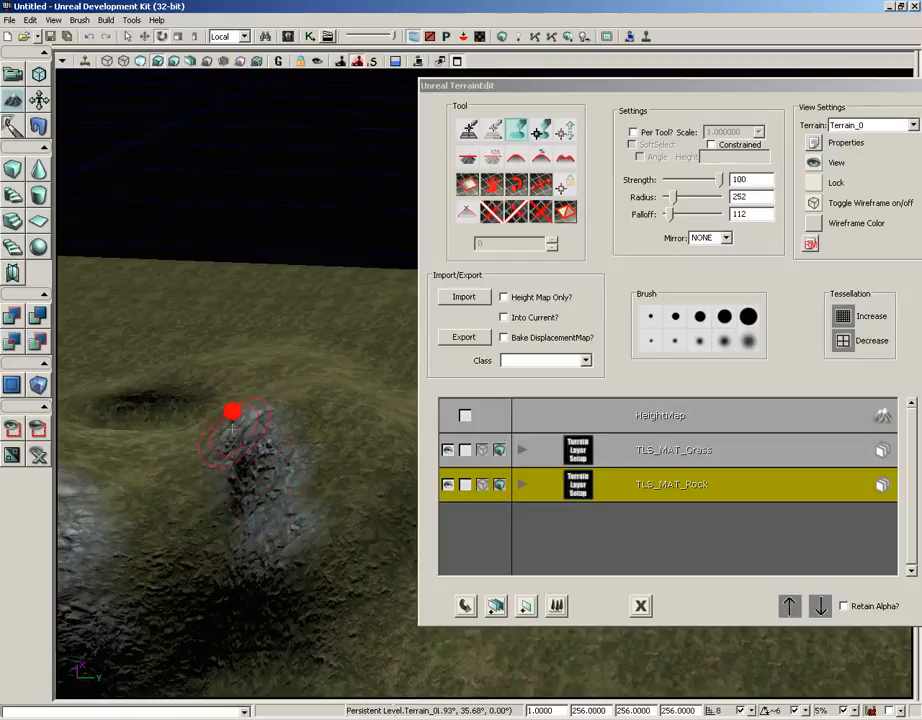
mouse_move(328, 474)
left_mouse_down()
mouse_move(288, 352)
mouse_move(256, 180)
left_mouse_up()
mouse_move(256, 185)
middle_mouse_down()
mouse_move(241, 409)
mouse_move(325, 433)
middle_mouse_up()
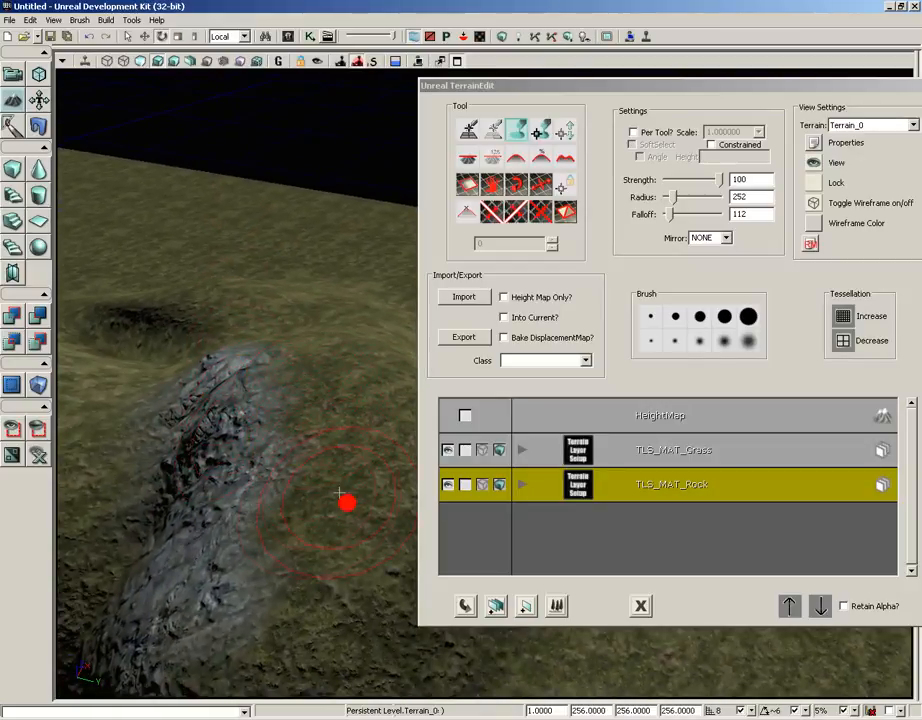
- Play the level beside the painted ridge, examine how rock blends into grass, and return to the terrain editing window
right_click(296, 500)
left_click(316, 477)
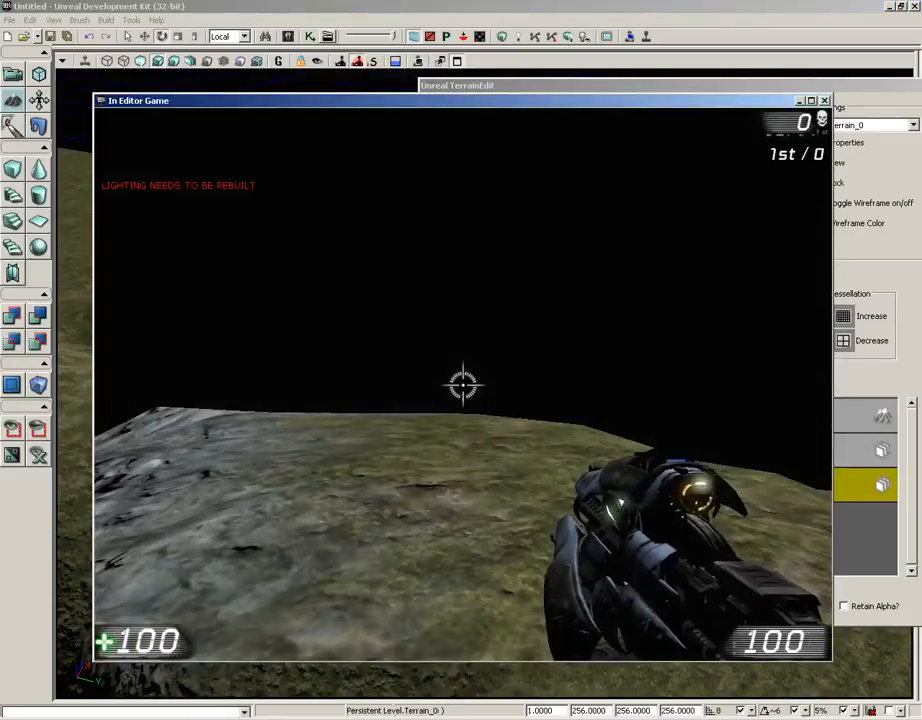
key("w")
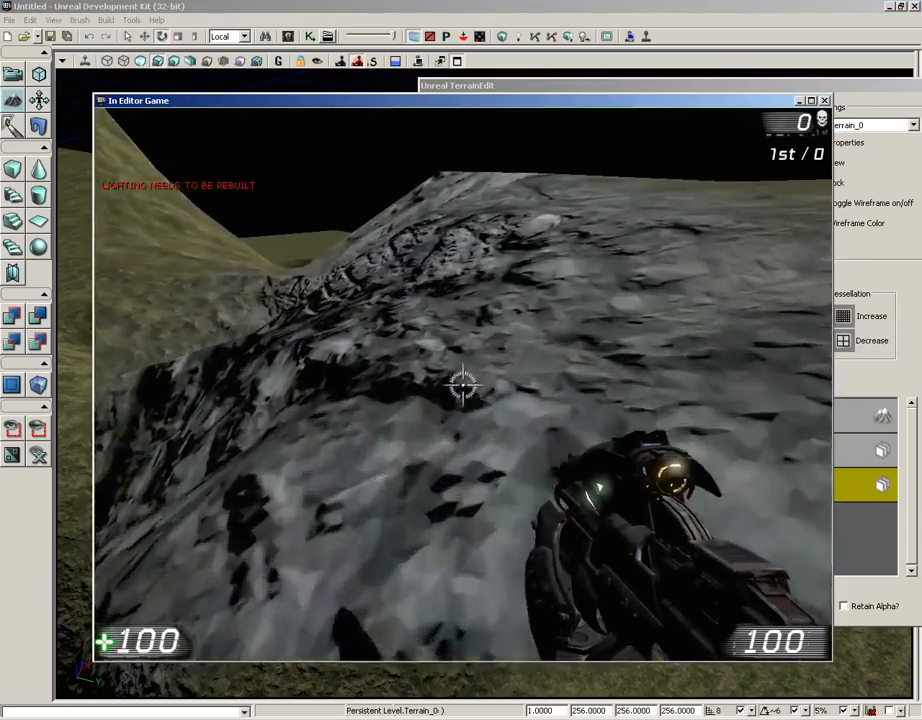
key("w")
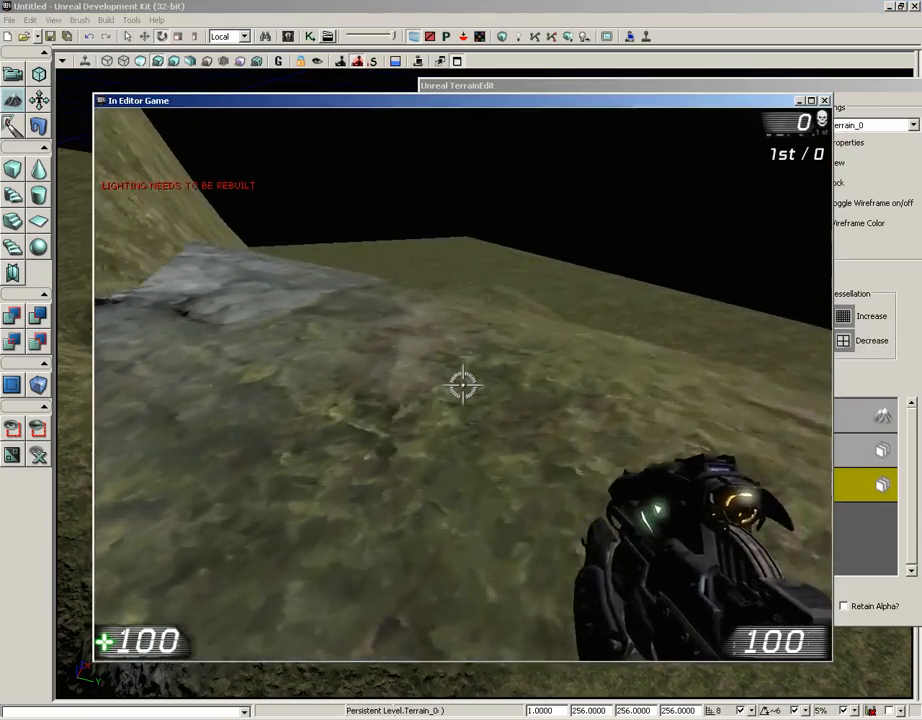
key("w")
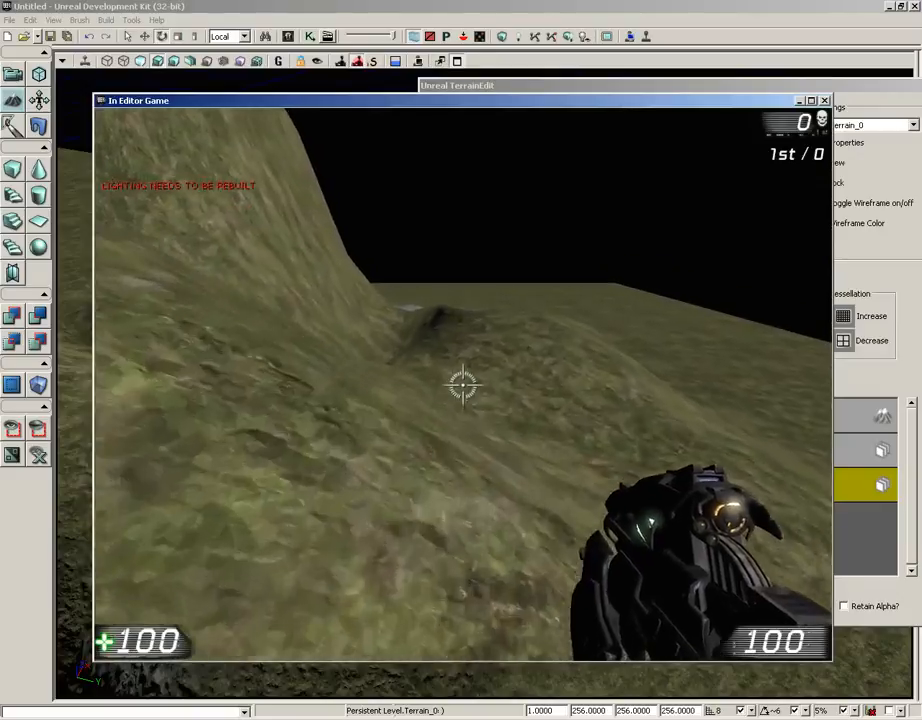
key("Escape")
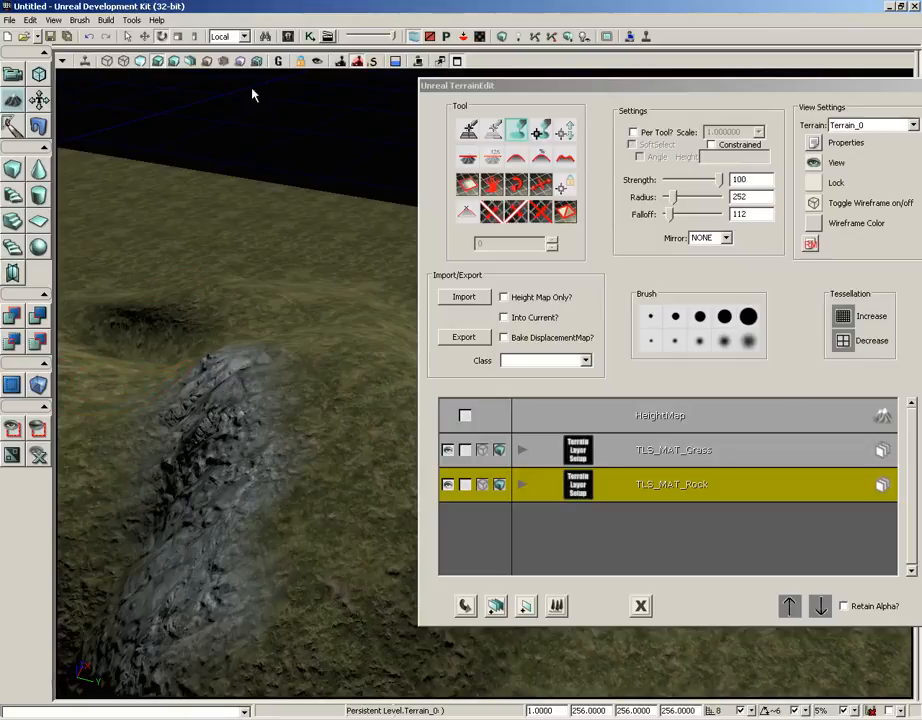
left_click_drag(539, 84, 373, 86)
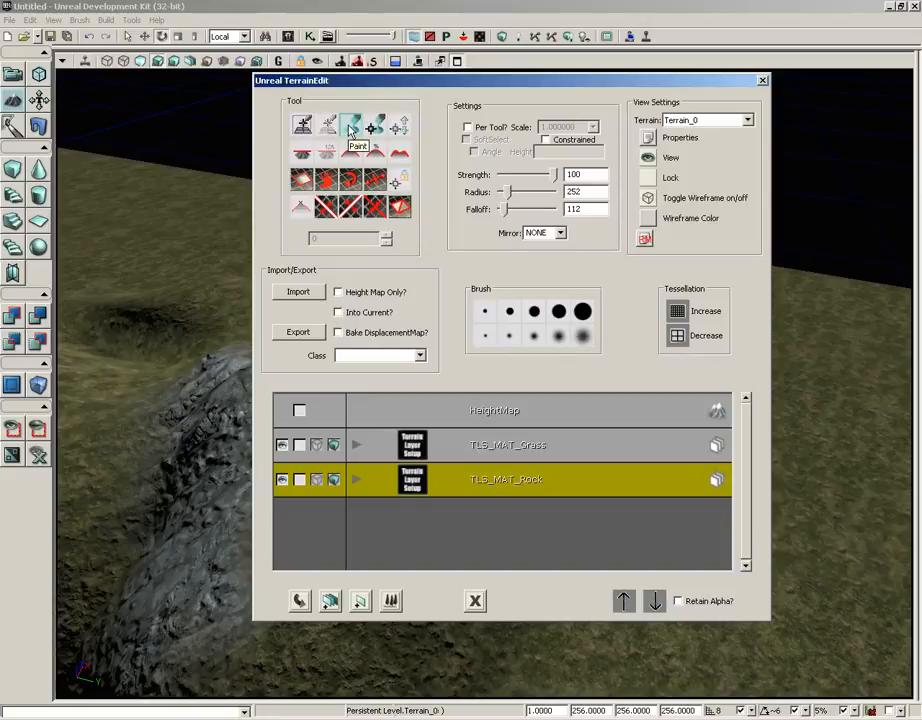
- Select the HeightMap layer, dig two deep pits into the open ground with the Paint tool at strength 100, and uncover the ridge area
left_click(509, 416)
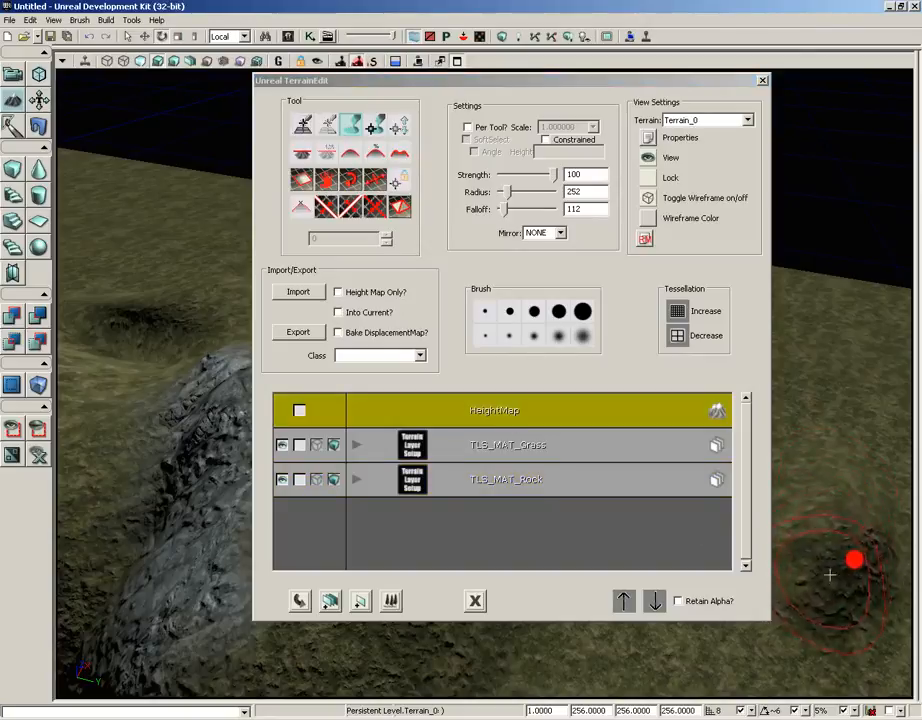
mouse_move(837, 508)
right_mouse_down("ctrl")
mouse_move(825, 490)
mouse_move(812, 509)
mouse_move(821, 481)
right_mouse_up("ctrl")
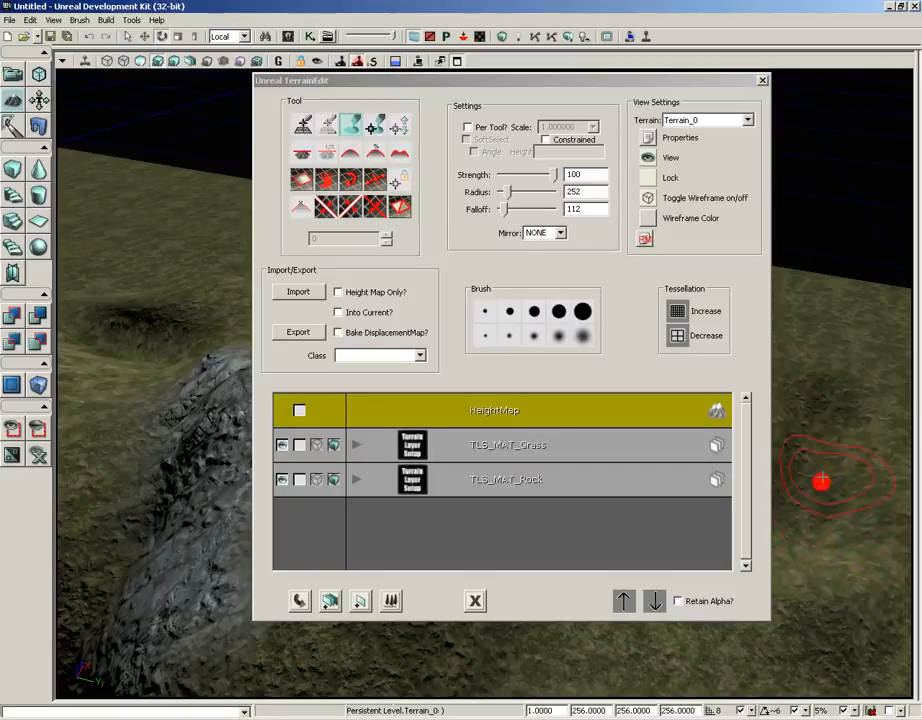
left_click_drag(663, 86, 566, 86)
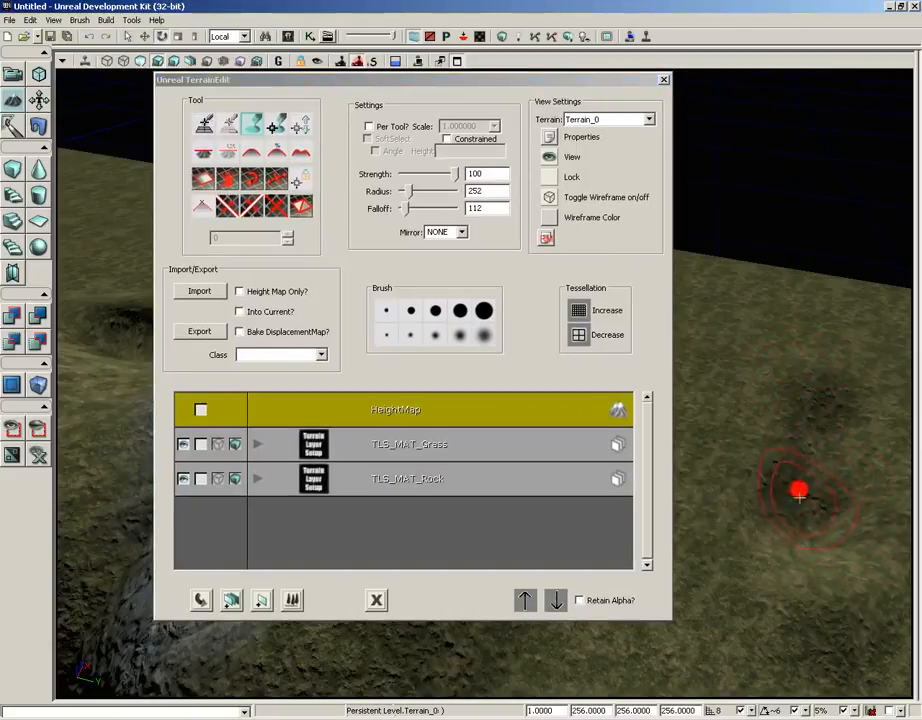
mouse_move(802, 456)
right_mouse_down("ctrl")
mouse_move(811, 457)
mouse_move(776, 486)
mouse_move(784, 486)
mouse_move(760, 362)
mouse_move(706, 471)
mouse_move(782, 370)
mouse_move(706, 523)
mouse_move(785, 466)
right_mouse_up("ctrl")
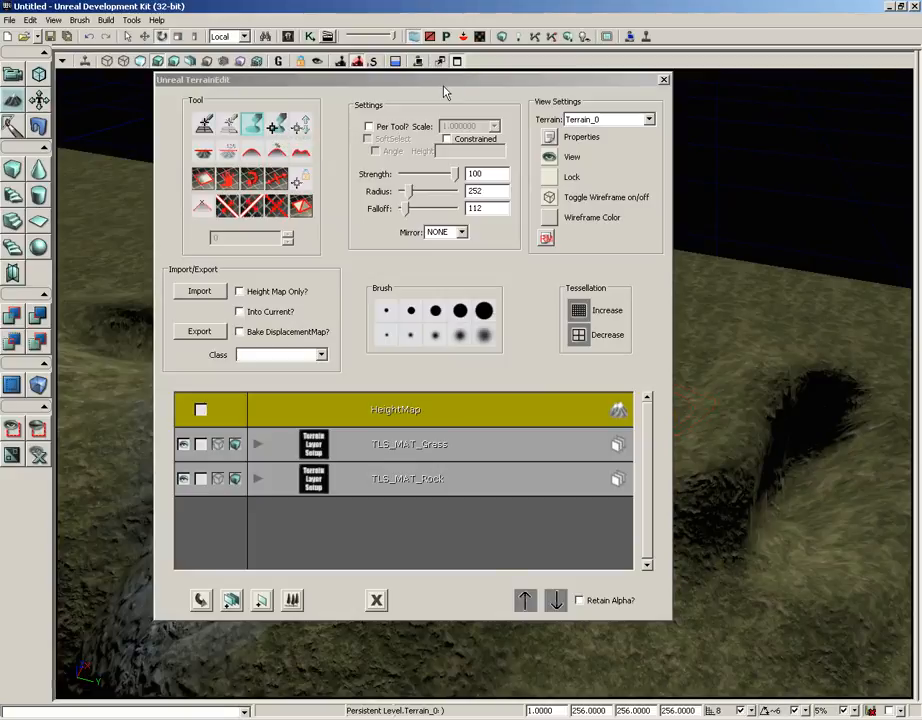
left_click_drag(445, 92, 841, 153)
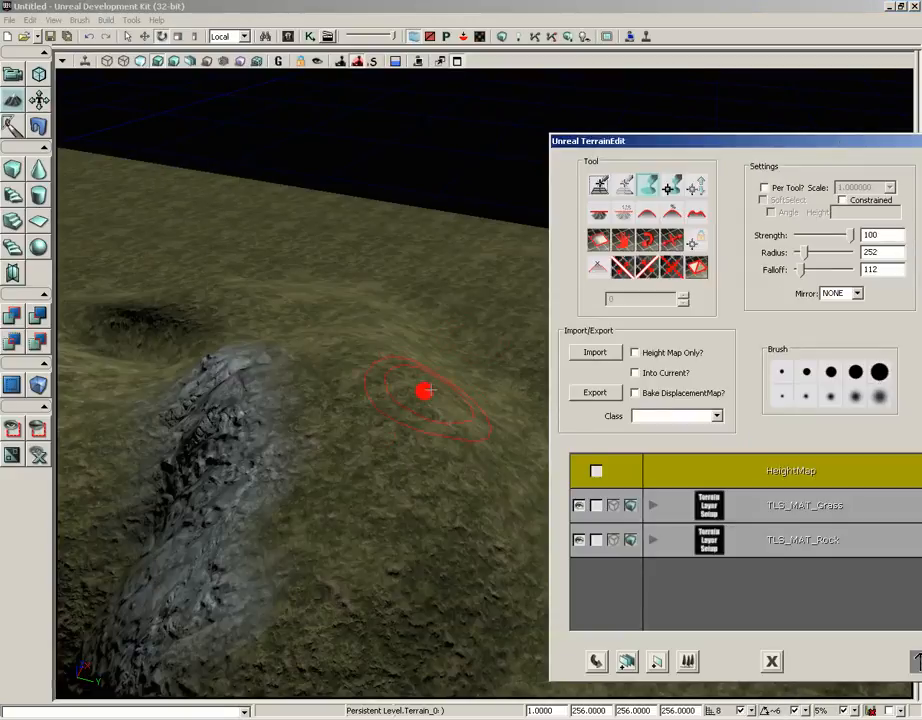
- Select blocks of terrain vertices beside the ridge and on open ground with the vertex editing tool, and raise and lower them
left_click(669, 189)
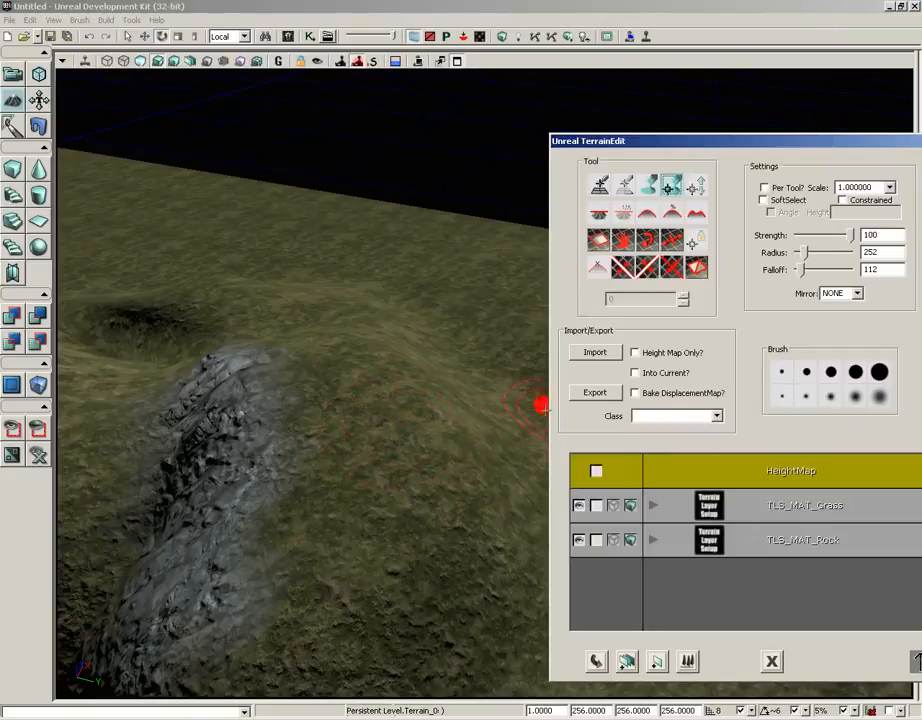
mouse_move(376, 452)
left_mouse_down("ctrl")
mouse_move(391, 455)
mouse_move(321, 543)
mouse_move(383, 420)
mouse_move(292, 398)
mouse_move(310, 492)
left_mouse_up("ctrl")
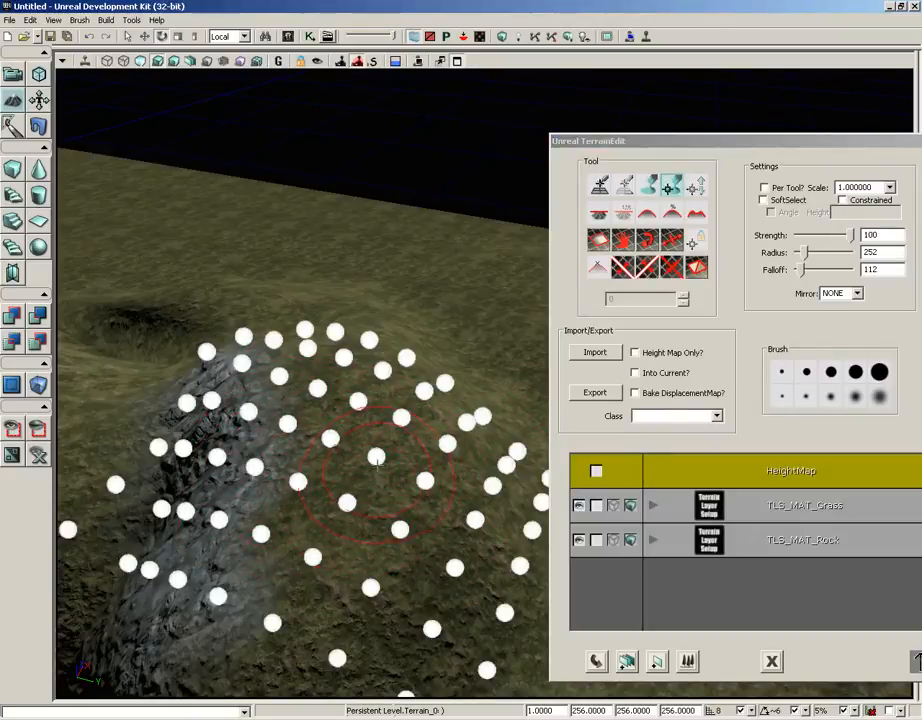
mouse_move(300, 400)
right_mouse_down("ctrl")
mouse_move(247, 364)
mouse_move(316, 553)
mouse_move(455, 433)
right_mouse_up("ctrl")
left_click_drag(415, 349, 329, 68)
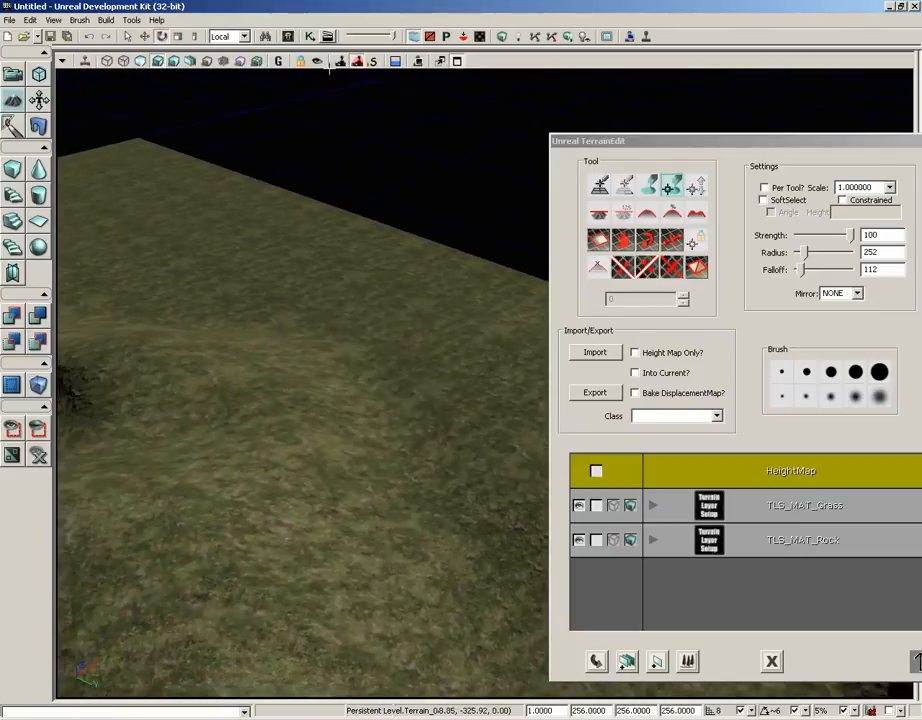
mouse_move(425, 344)
left_mouse_down("ctrl")
mouse_move(405, 335)
mouse_move(383, 365)
mouse_move(384, 143)
left_mouse_up("ctrl")
left_click(384, 317, "ctrl")
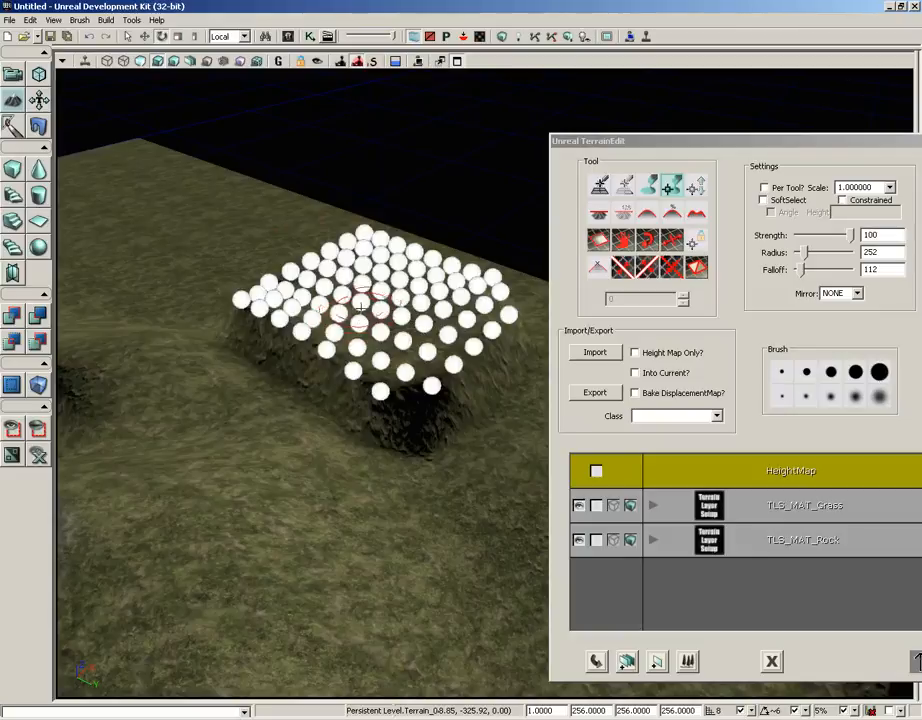
mouse_move(356, 312)
left_mouse_down("ctrl")
mouse_move(368, 462)
mouse_move(345, 335)
left_mouse_up("ctrl")
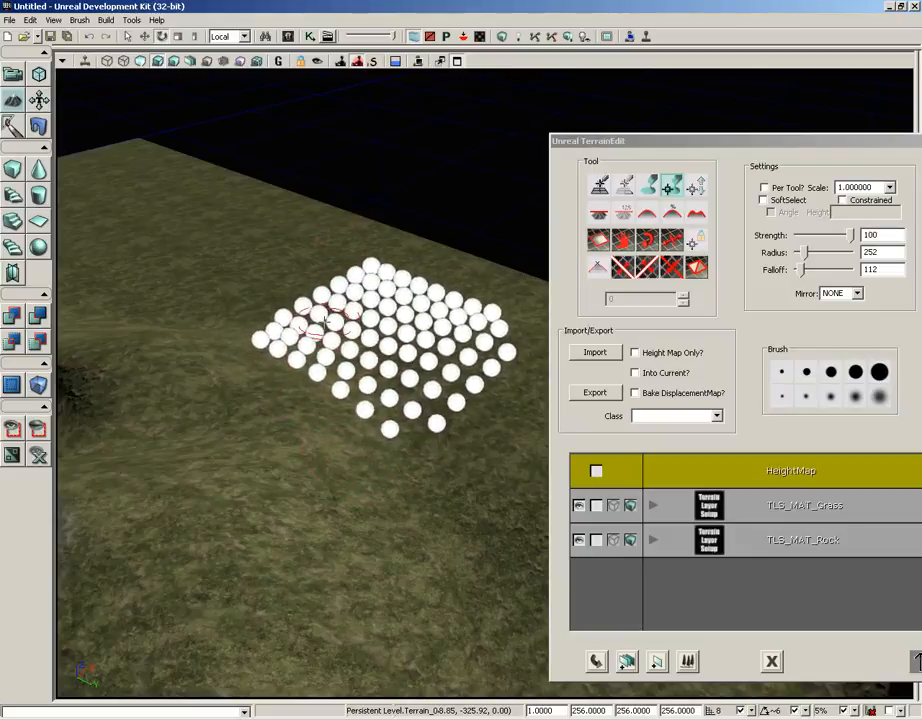
- Flatten the ground beside the painted ridge with the Flatten tool, extending a raised level shelf across the slope
left_click(597, 213)
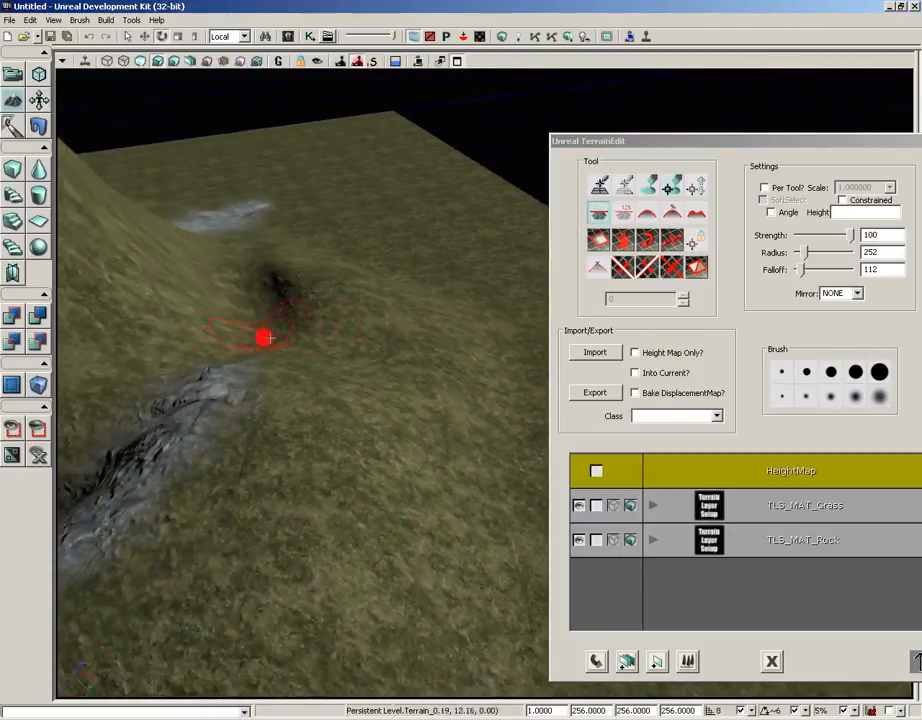
mouse_move(256, 268)
right_mouse_down()
mouse_move(210, 302)
mouse_move(453, 400)
right_mouse_up()
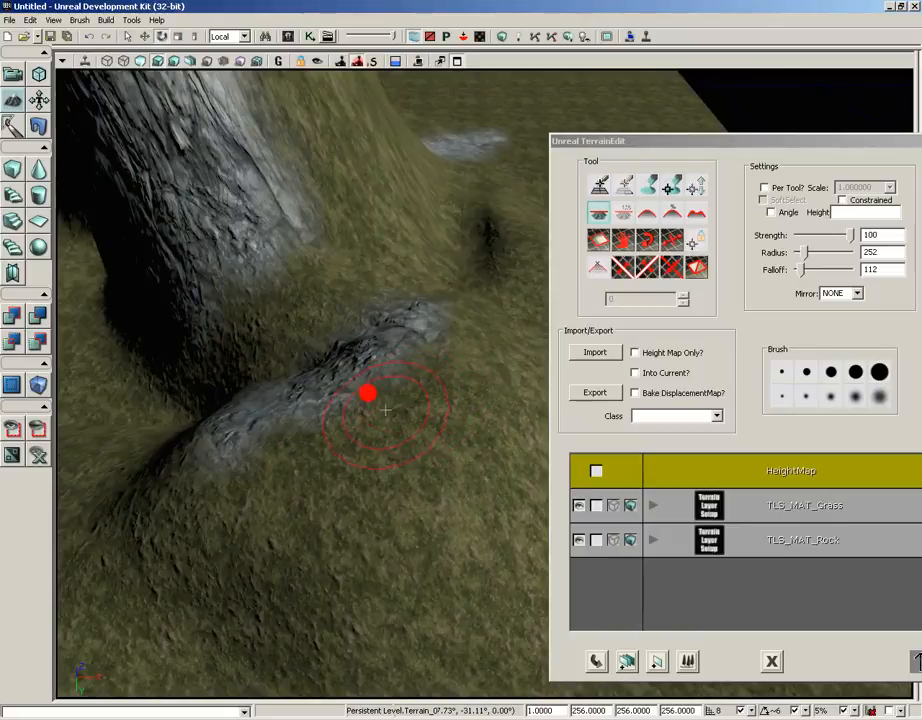
right_click_drag(407, 428, 553, 355)
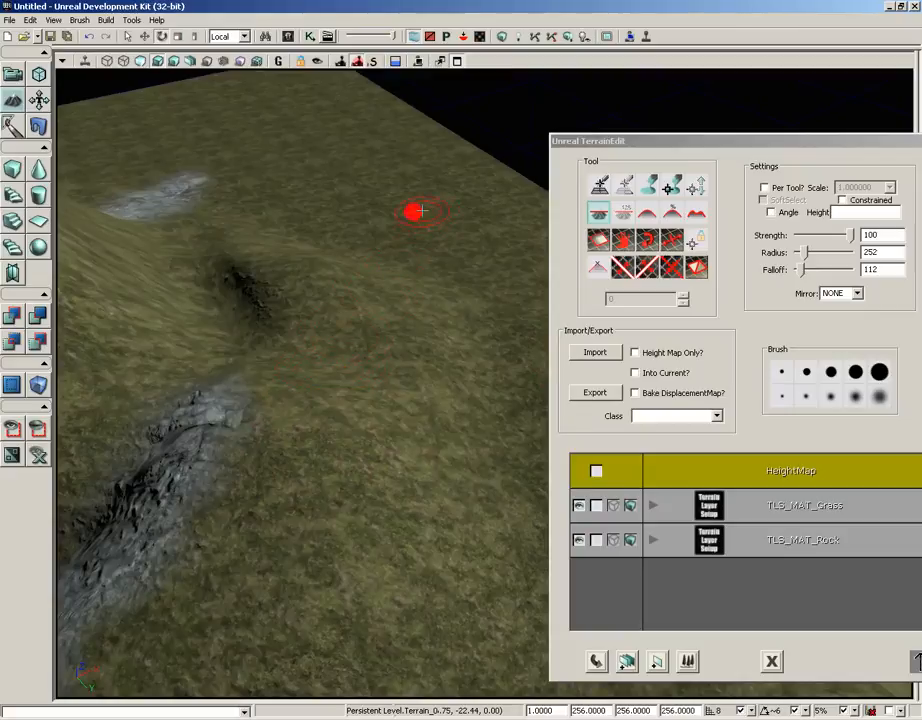
mouse_move(389, 261)
left_mouse_down("ctrl")
mouse_move(370, 305)
mouse_move(372, 343)
mouse_move(335, 383)
mouse_move(331, 436)
mouse_move(350, 457)
mouse_move(336, 384)
mouse_move(360, 292)
left_mouse_up("ctrl")
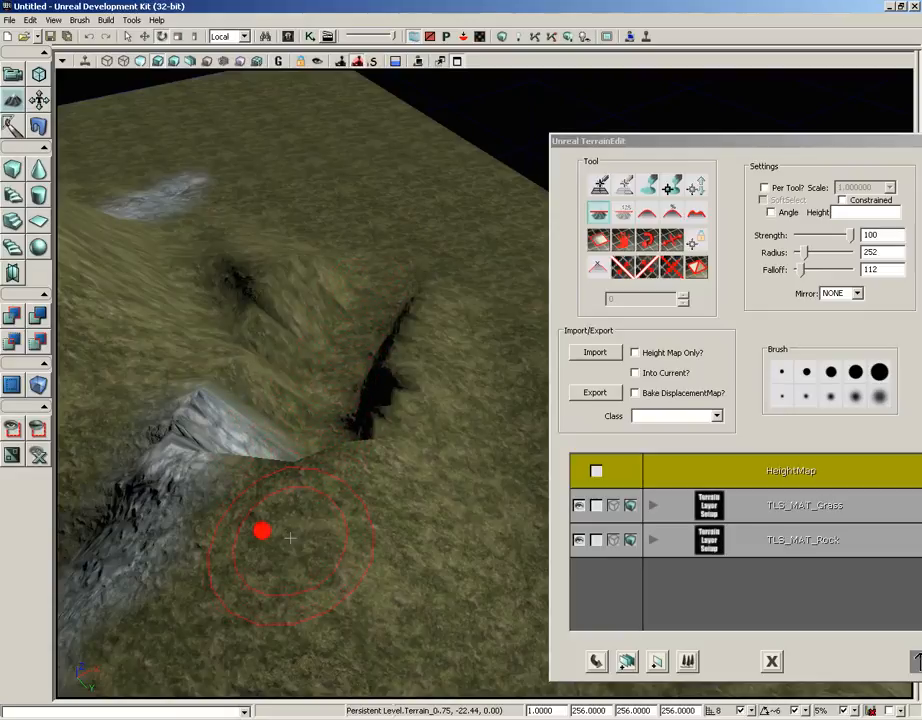
mouse_move(289, 538)
left_mouse_down("ctrl")
mouse_move(340, 545)
mouse_move(472, 462)
mouse_move(505, 272)
mouse_move(477, 200)
mouse_move(476, 300)
left_mouse_up("ctrl")
left_click_drag(462, 376, 319, 409)
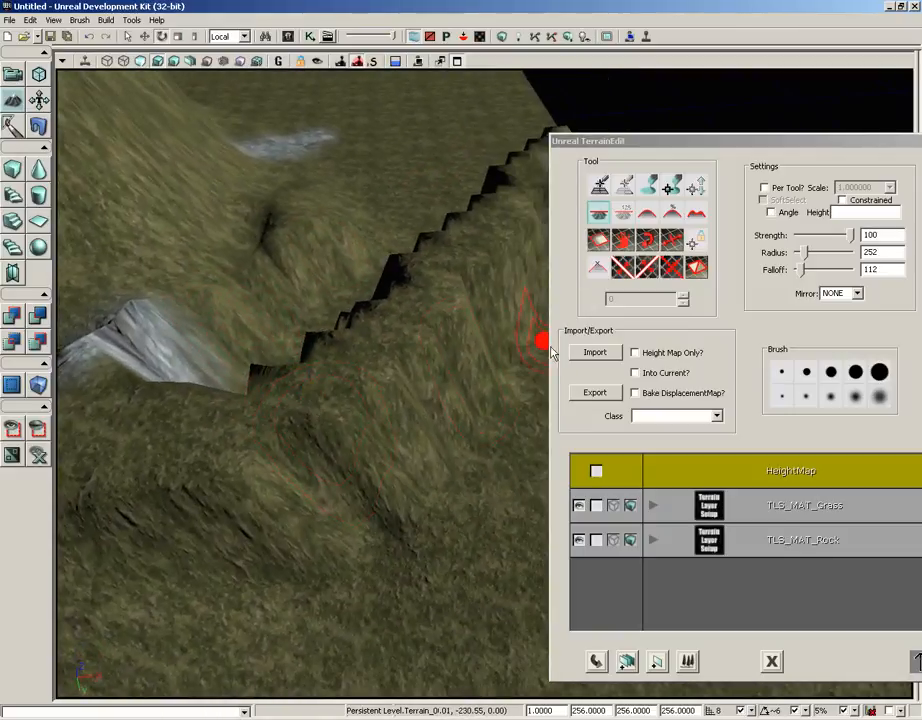
- Soften the flattened shelf and its jagged cliff edge with the Smooth tool
left_click(648, 213)
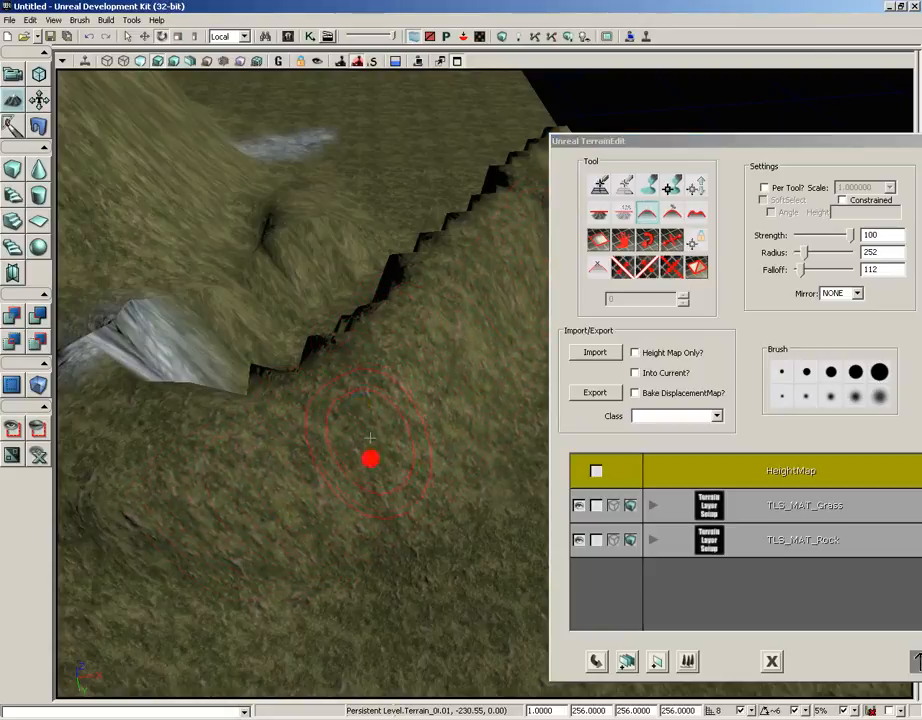
mouse_move(368, 436)
left_mouse_down("ctrl")
mouse_move(228, 522)
mouse_move(354, 443)
mouse_move(288, 522)
mouse_move(370, 473)
mouse_move(288, 512)
mouse_move(438, 372)
mouse_move(487, 476)
mouse_move(306, 575)
left_mouse_up("ctrl")
mouse_move(414, 612)
left_mouse_down("ctrl")
mouse_move(372, 533)
mouse_move(392, 512)
mouse_move(309, 515)
mouse_move(399, 423)
mouse_move(290, 409)
mouse_move(327, 470)
mouse_move(459, 241)
mouse_move(424, 451)
mouse_move(420, 593)
mouse_move(340, 442)
mouse_move(341, 377)
mouse_move(216, 233)
mouse_move(144, 169)
mouse_move(335, 366)
mouse_move(162, 191)
mouse_move(190, 157)
left_mouse_up("ctrl")
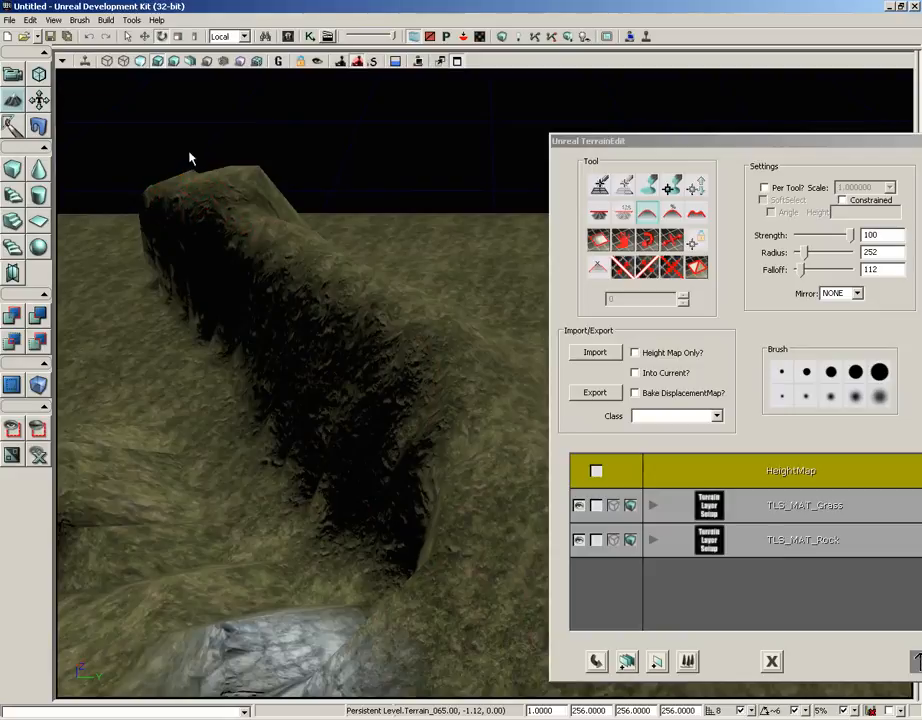
- Even out the dark hollow beside the cliff with the Average tool
left_click(675, 216)
mouse_move(515, 287)
left_mouse_down()
mouse_move(465, 274)
mouse_move(380, 366)
mouse_move(377, 284)
left_mouse_up()
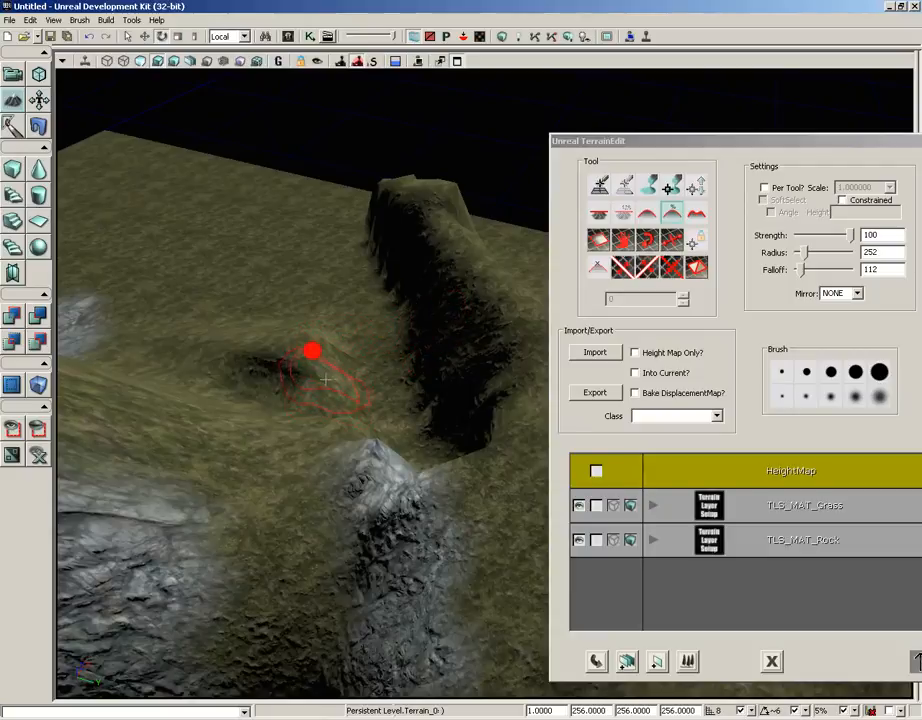
mouse_move(325, 380)
left_mouse_down("ctrl")
mouse_move(340, 377)
mouse_move(354, 354)
mouse_move(319, 350)
mouse_move(285, 380)
mouse_move(321, 349)
mouse_move(371, 394)
mouse_move(308, 355)
mouse_move(309, 401)
left_mouse_up("ctrl")
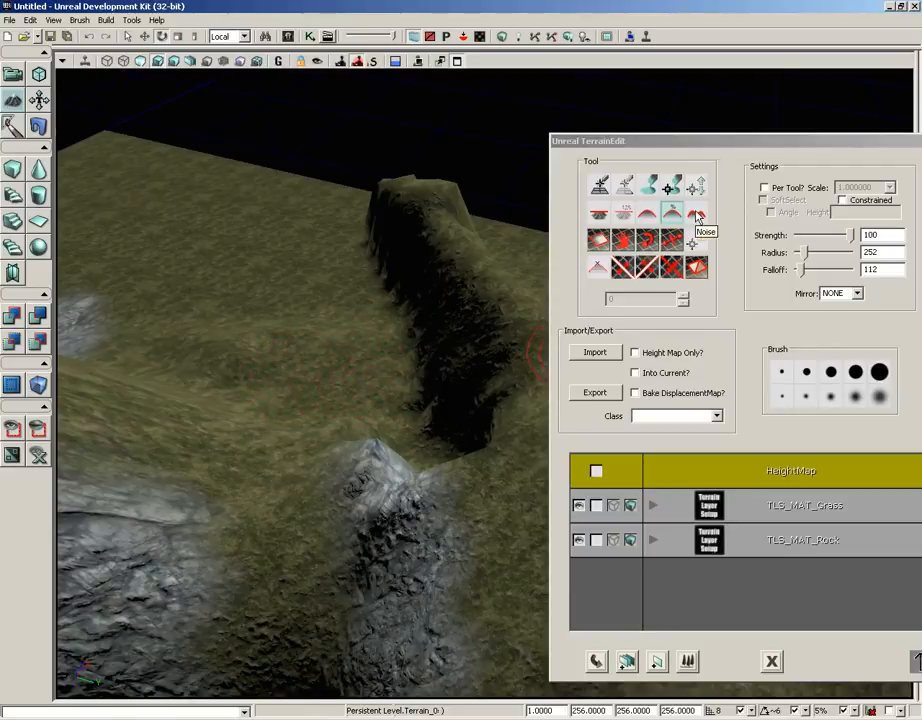
- Roughen the ground beside the cliff with the Noise tool at radius 1010, first at strength 100 and again at strength 18
left_click(697, 216)
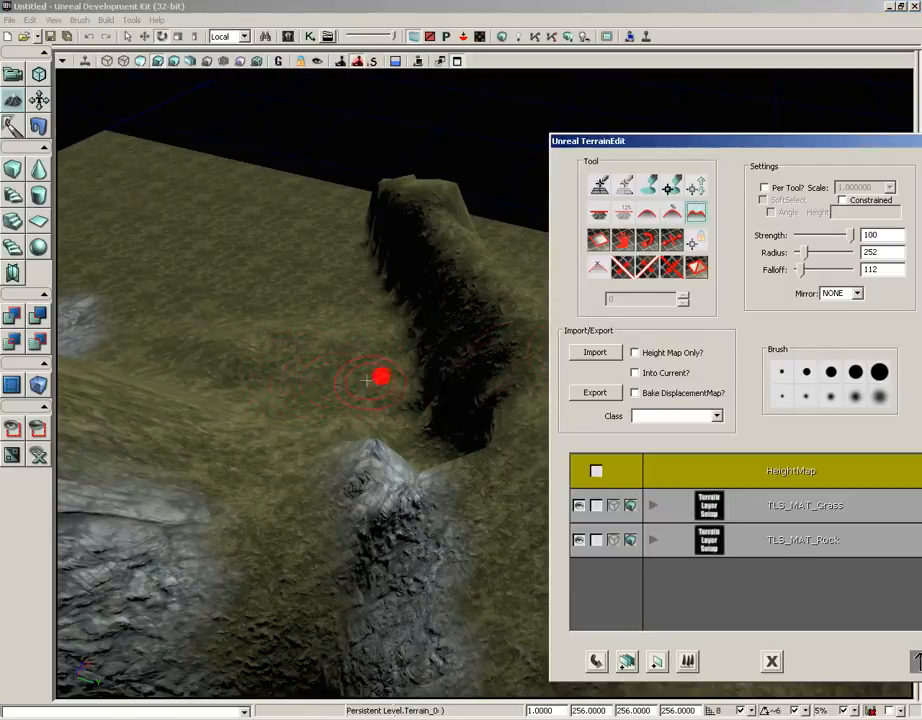
left_click_drag(812, 254, 826, 253)
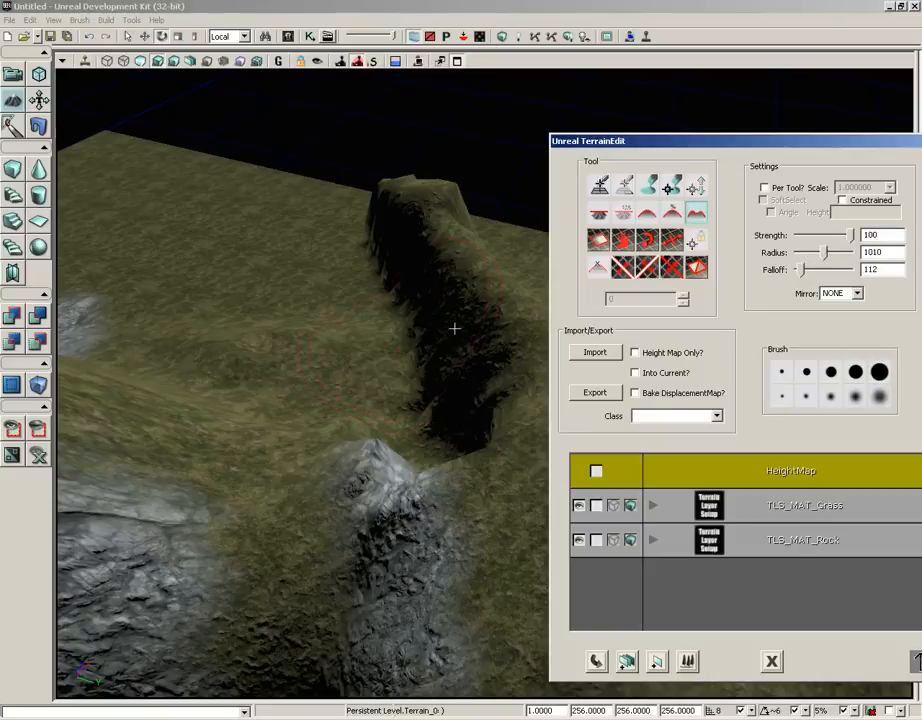
mouse_move(296, 340)
left_mouse_down("ctrl")
mouse_move(331, 344)
mouse_move(313, 323)
mouse_move(212, 300)
mouse_move(272, 322)
mouse_move(422, 333)
mouse_move(340, 342)
mouse_move(249, 290)
mouse_move(262, 284)
left_mouse_up("ctrl")
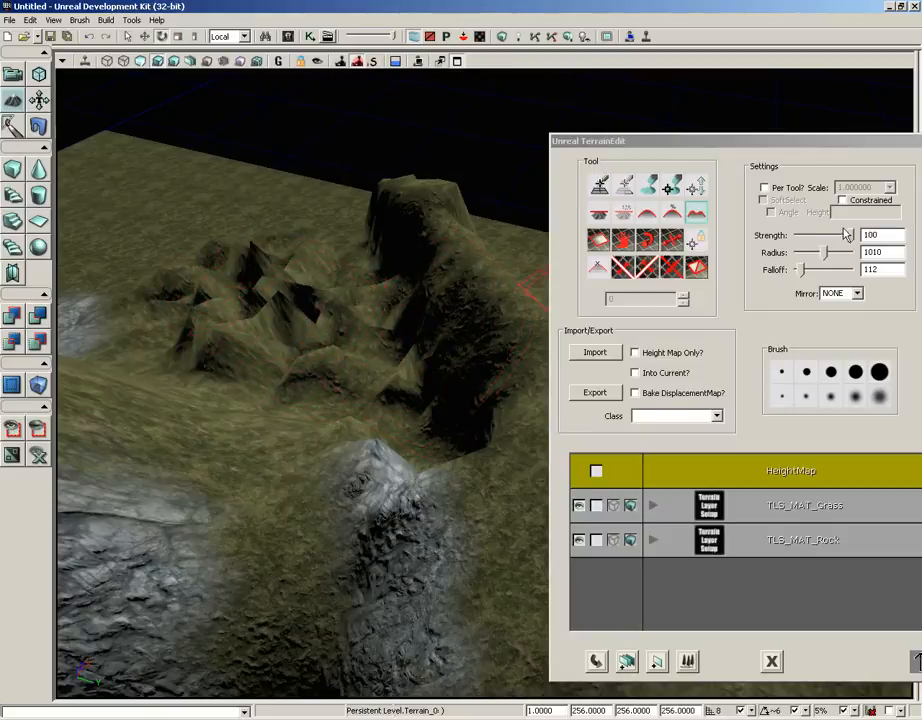
left_click_drag(845, 233, 808, 234)
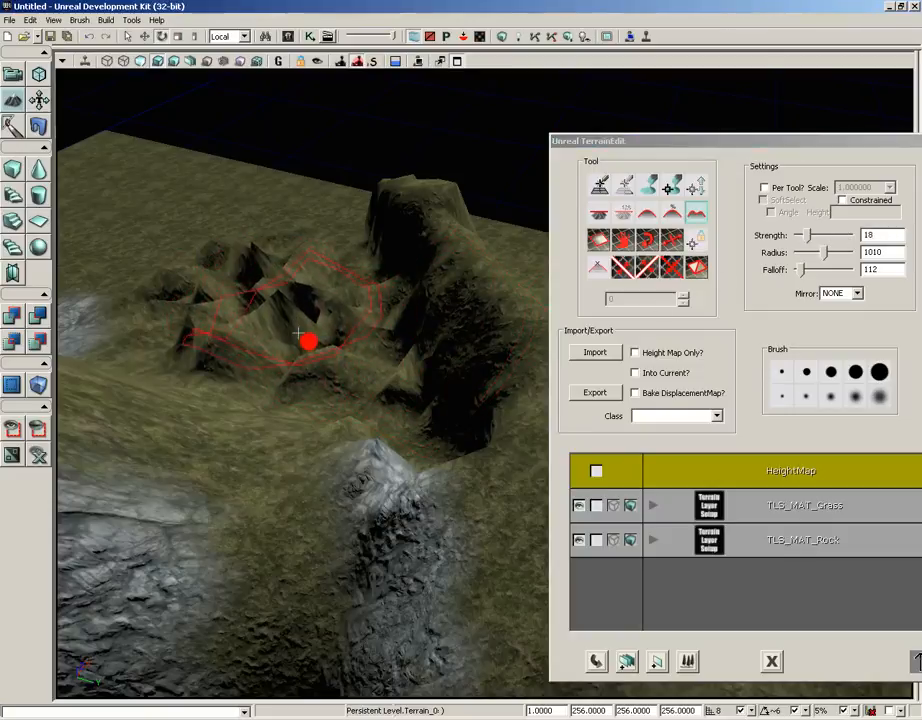
mouse_move(298, 333)
left_mouse_down("ctrl")
mouse_move(289, 366)
mouse_move(237, 298)
mouse_move(262, 290)
left_mouse_up("ctrl")
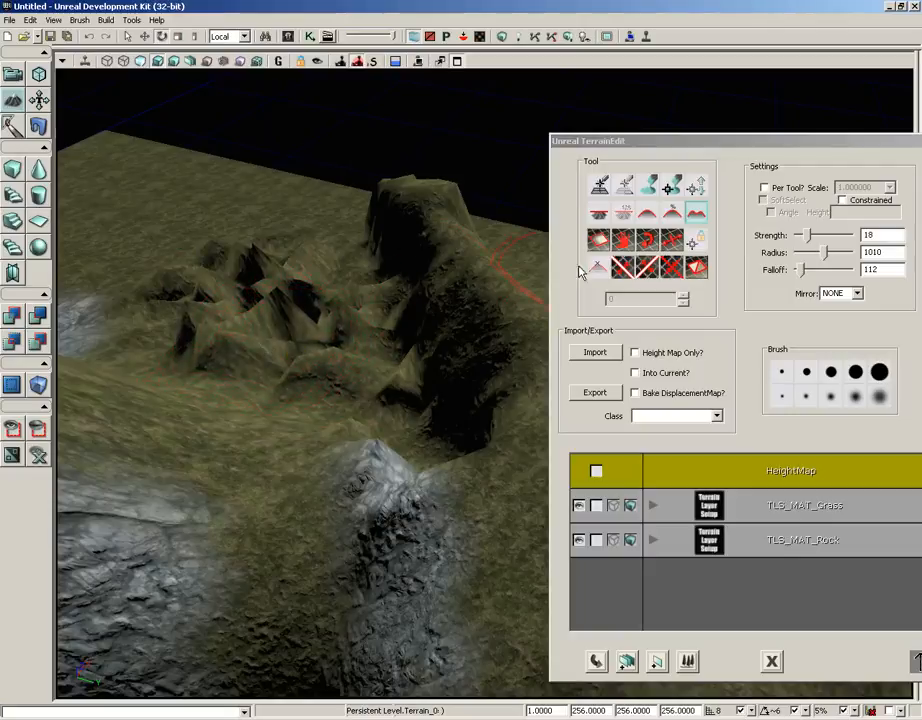
- Smooth out the noise bumps beside the cliff with the Smooth tool
left_click(647, 213)
mouse_move(405, 305)
left_mouse_down("ctrl")
mouse_move(302, 270)
mouse_move(237, 305)
mouse_move(239, 290)
mouse_move(245, 346)
mouse_move(294, 319)
mouse_move(336, 352)
mouse_move(248, 304)
left_mouse_up("ctrl")
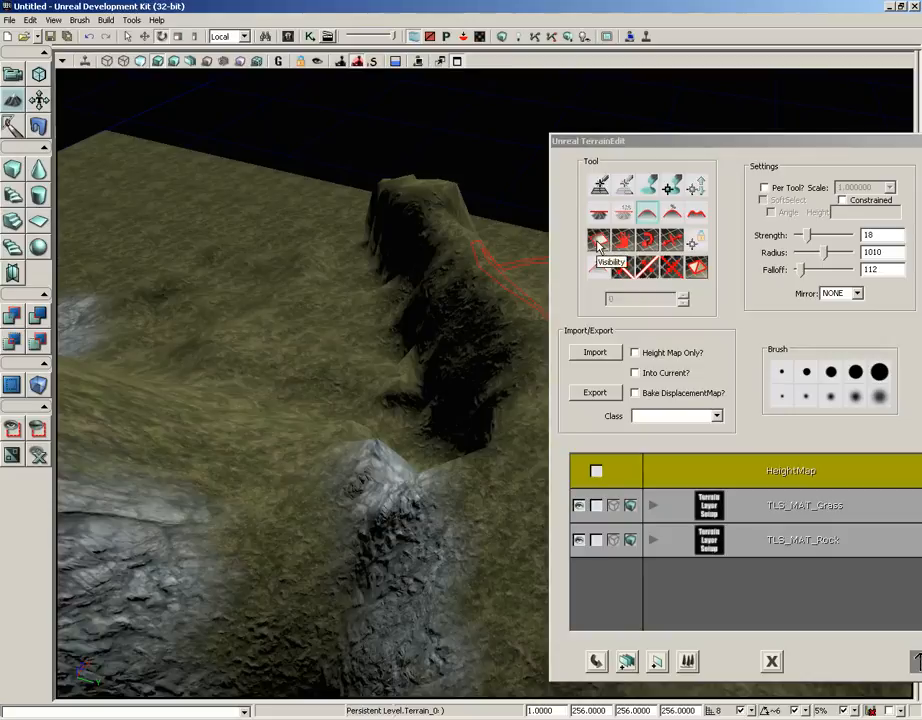
- Set the brush strength to 52 and the radius to 252, and cut a hole beside the painted ridge with the Visibility tool
left_click_drag(418, 314, 276, 660)
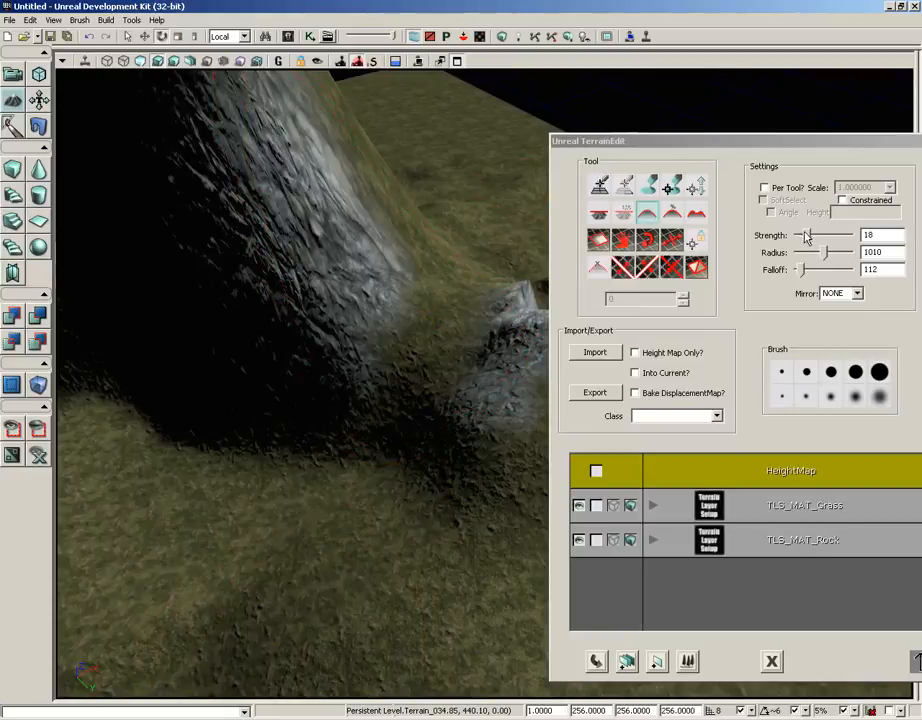
mouse_move(806, 236)
left_mouse_down()
mouse_move(801, 242)
mouse_move(825, 237)
mouse_move(808, 257)
left_mouse_up()
right_click_drag(414, 374, 514, 338)
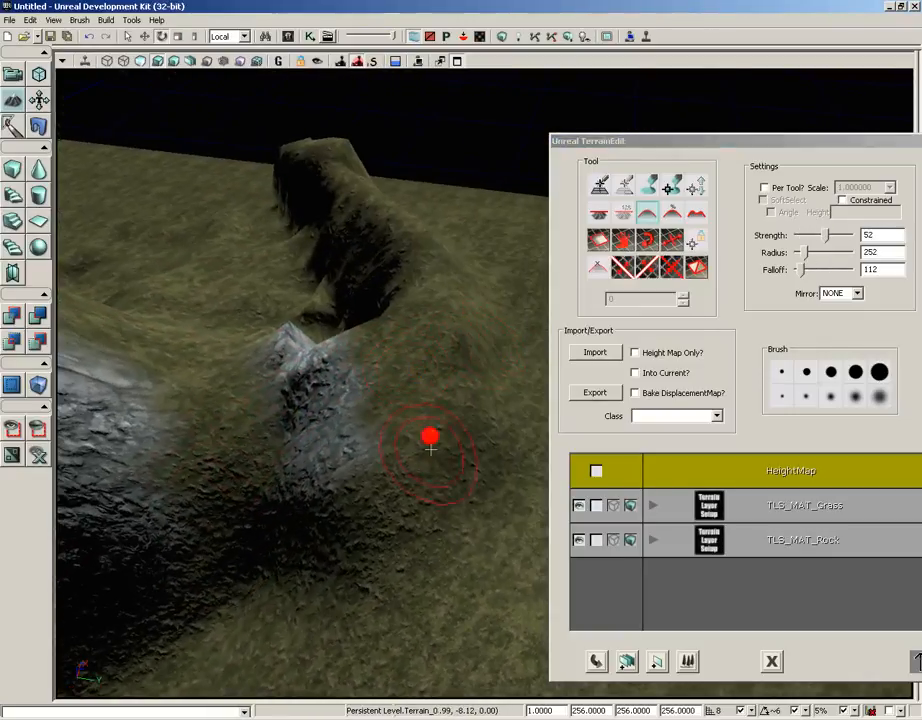
left_click(601, 249)
left_click(438, 455, "ctrl")
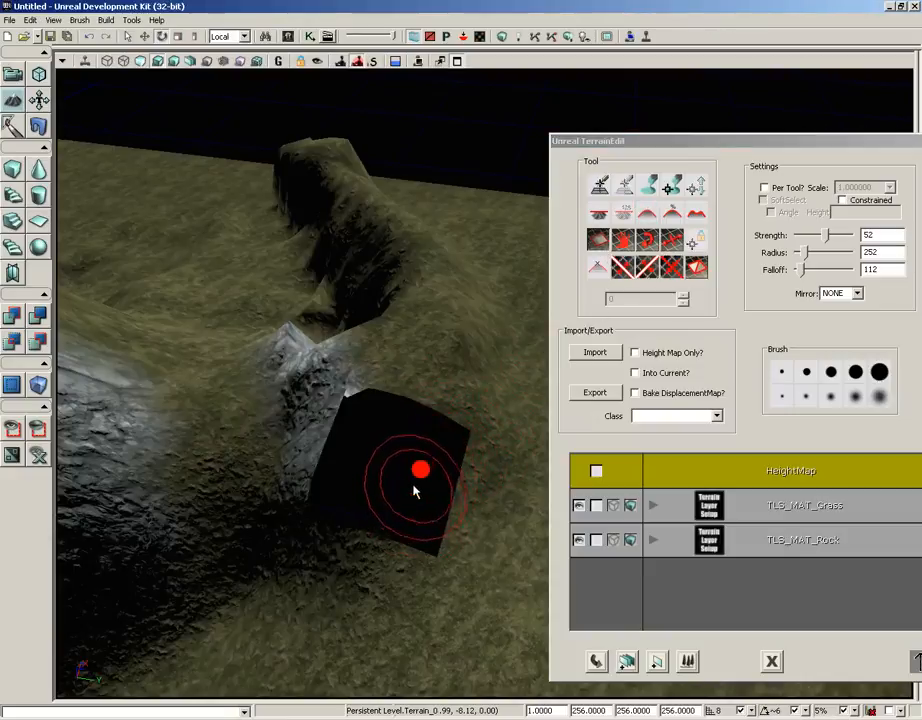
mouse_move(416, 490)
left_mouse_down("ctrl")
mouse_move(445, 378)
mouse_move(477, 362)
mouse_move(514, 483)
left_mouse_up("ctrl")
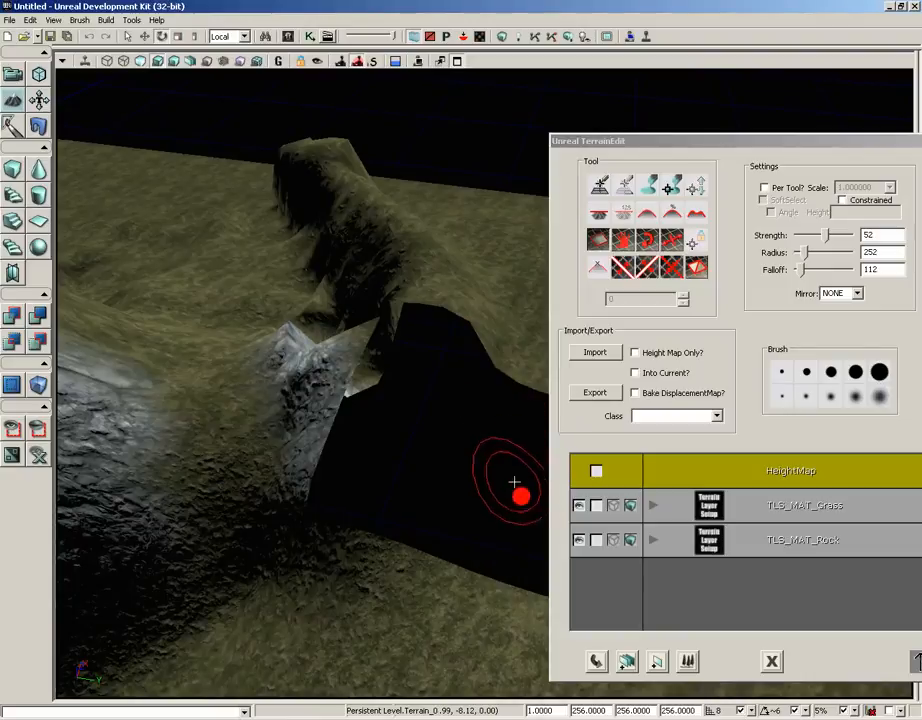
- Cut a wide cave-like opening through the grassy flank of the tall hill with the Visibility tool
mouse_move(444, 437)
left_mouse_down()
mouse_move(667, 426)
mouse_move(700, 395)
mouse_move(474, 665)
mouse_move(451, 644)
mouse_move(448, 618)
left_mouse_up()
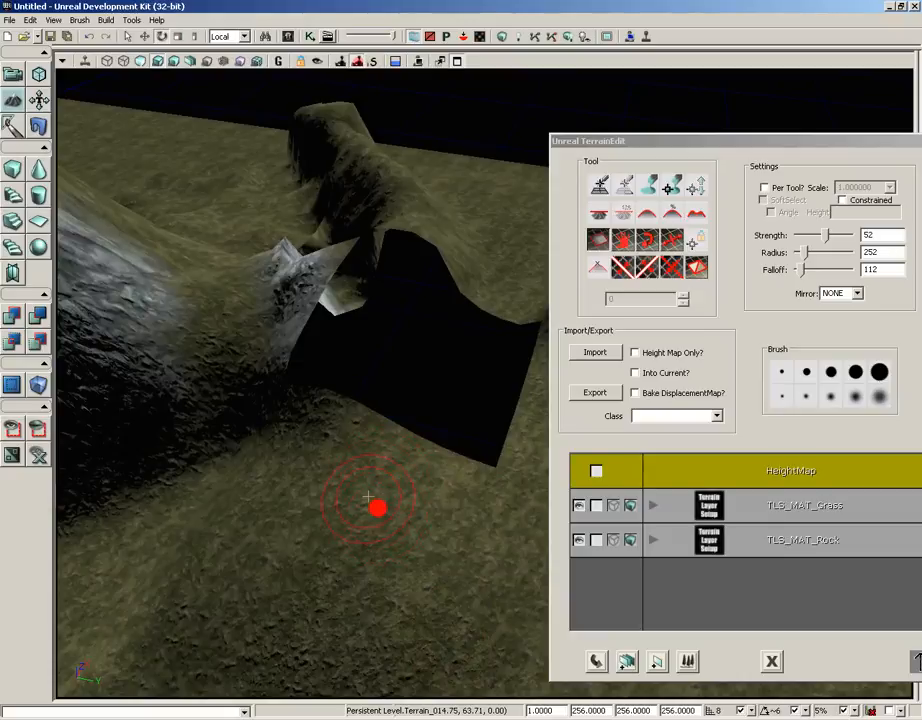
mouse_move(363, 493)
right_mouse_down()
mouse_move(241, 391)
mouse_move(305, 422)
mouse_move(366, 516)
right_mouse_up()
mouse_move(408, 527)
left_mouse_down("ctrl")
mouse_move(500, 535)
mouse_move(527, 512)
mouse_move(554, 525)
mouse_move(386, 194)
mouse_move(80, 135)
mouse_move(60, 167)
mouse_move(216, 169)
left_mouse_up("ctrl")
key("ctrl+z")
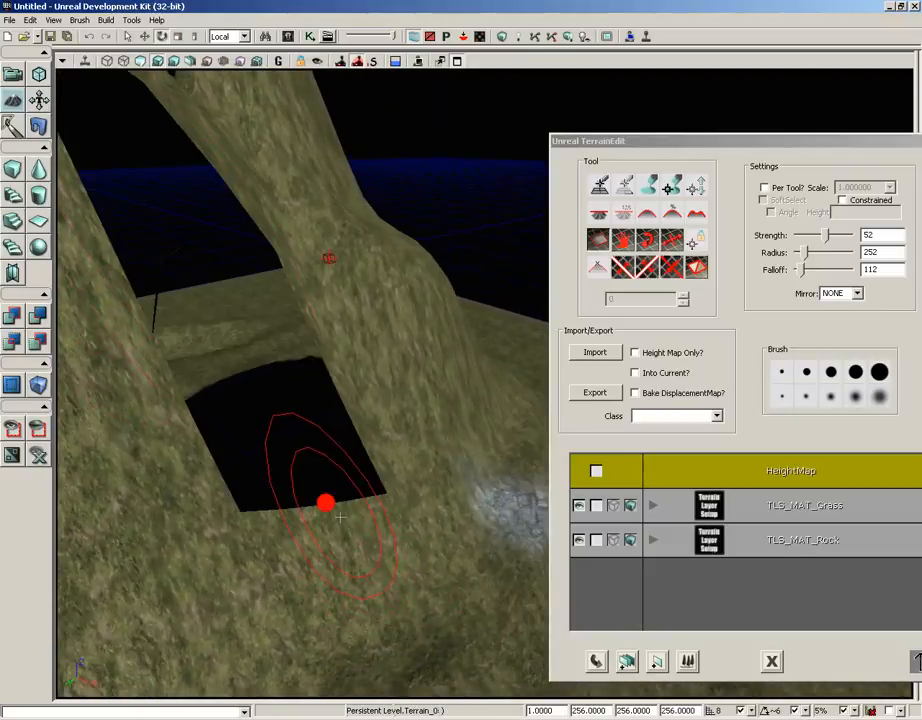
key("ctrl+z")
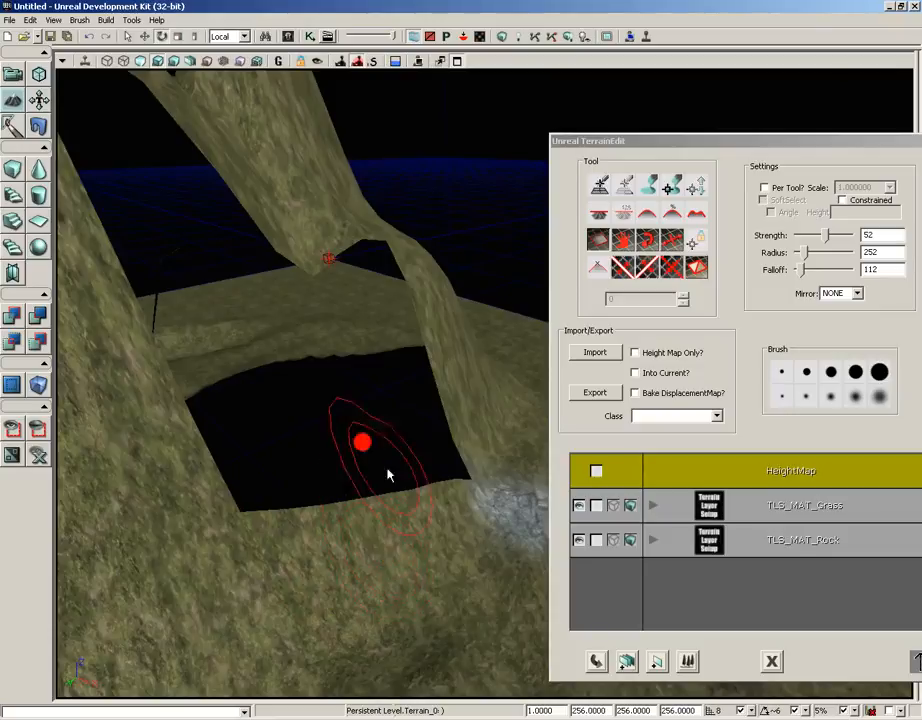
key("ctrl+z")
key("ctrl+z")
left_click(389, 594, "ctrl")
- Start playing the level from the grassy ground in front of the opening in the hill
mouse_move(416, 557)
middle_mouse_down()
mouse_move(509, 535)
mouse_move(539, 697)
middle_mouse_up()
right_click_drag(539, 697, 449, 592)
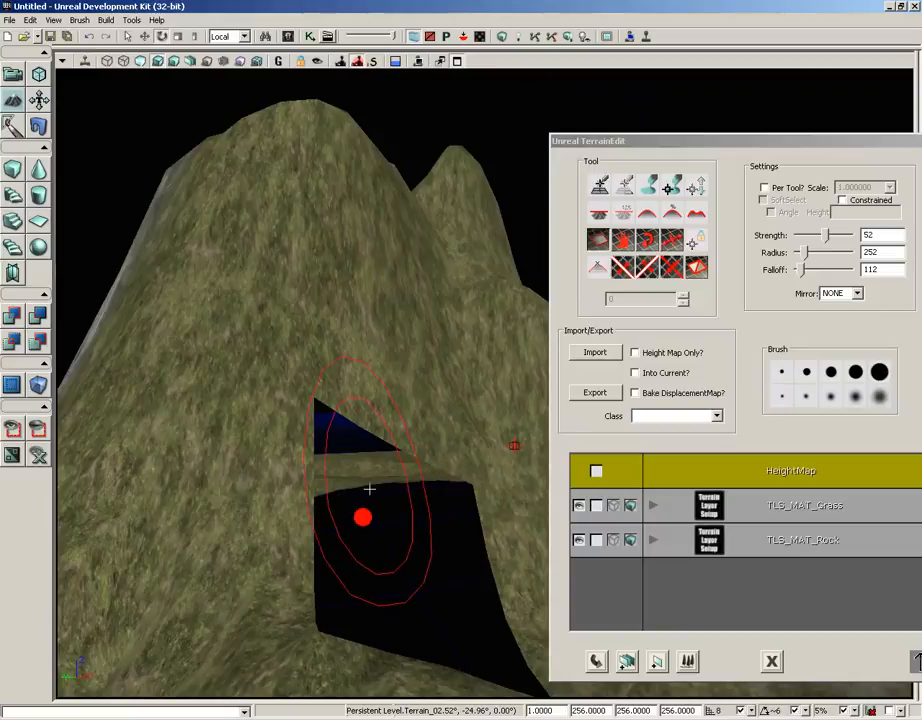
right_click_drag(238, 478, 354, 446)
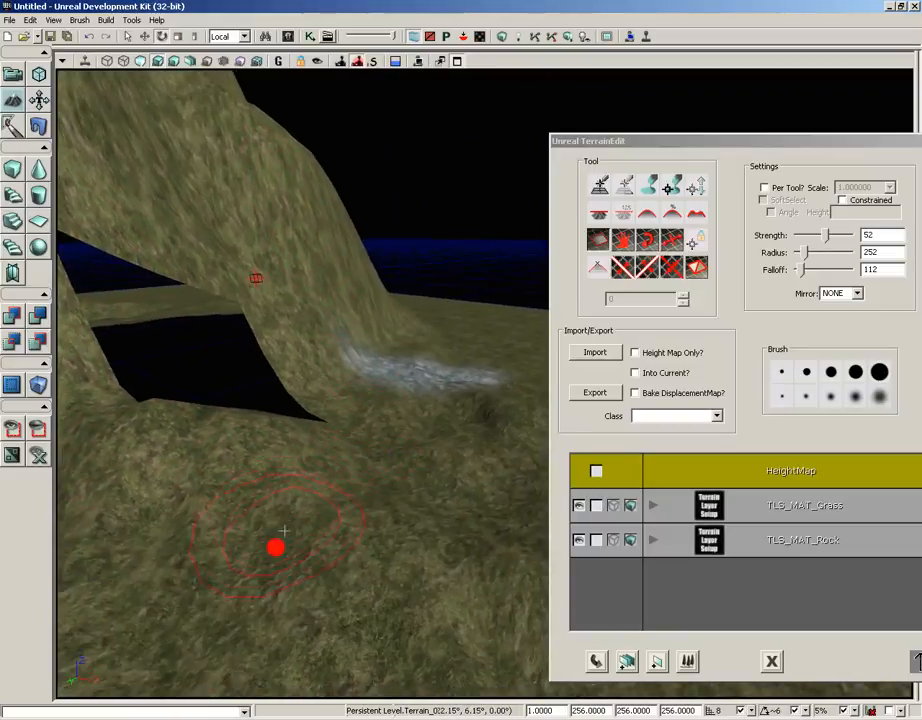
right_click(285, 534)
left_click(322, 511)
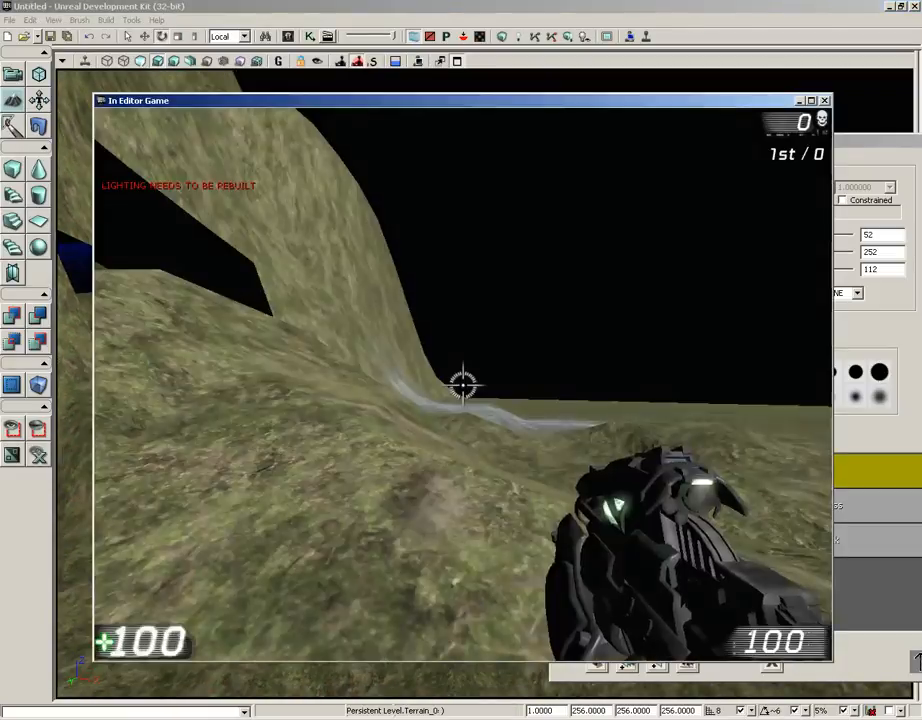
- Play-test the opening in the hill by firing shots around and through it and moving into it, and end the game session
key("w")
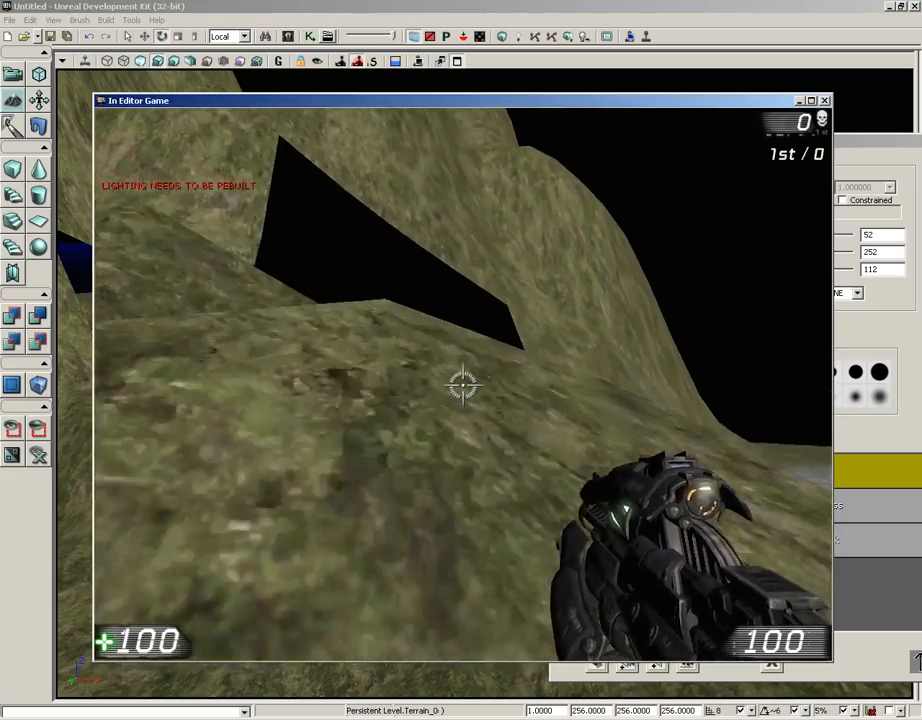
key("w")
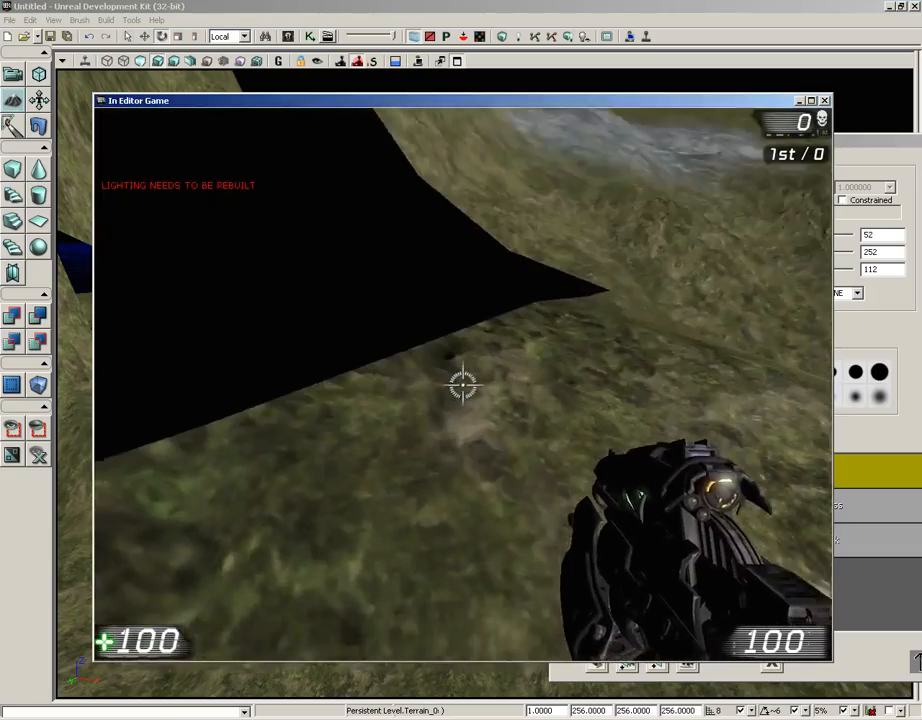
key("w")
left_click(462, 385)
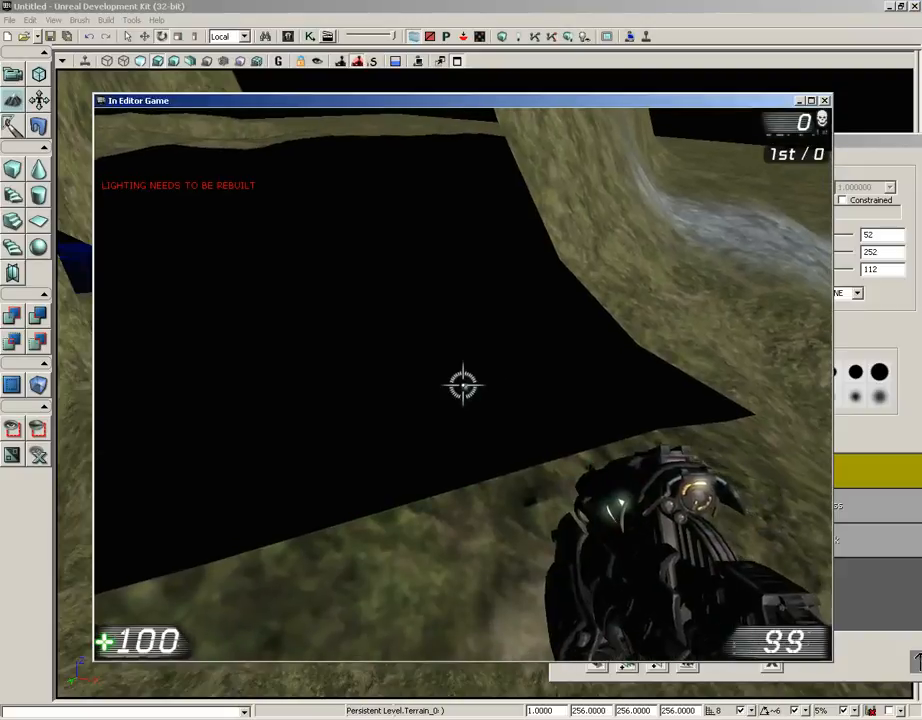
left_click(462, 385)
left_click(462, 385)
left_click(462, 385)
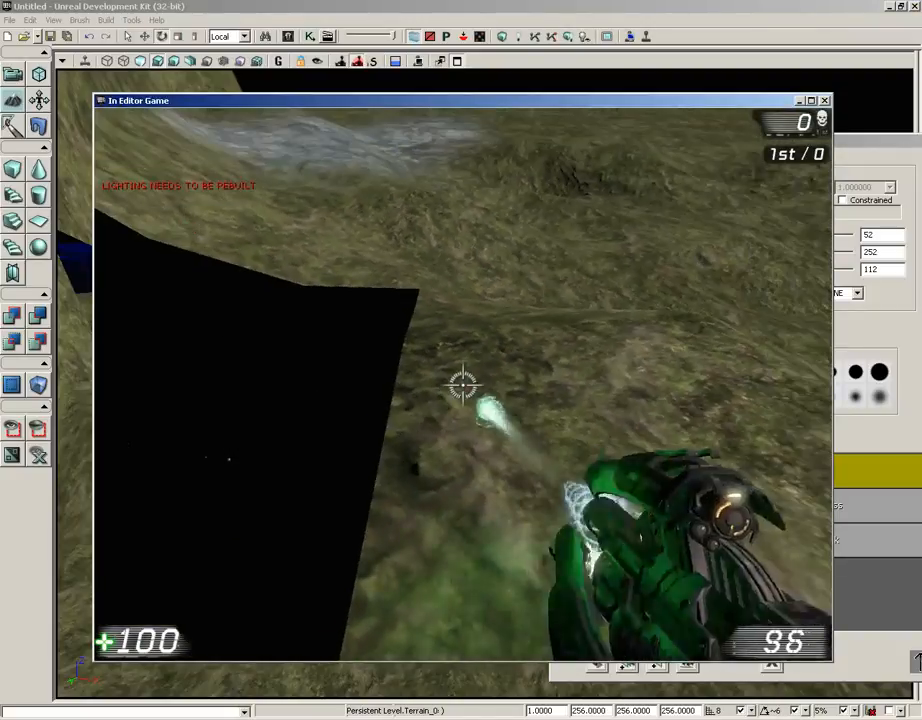
left_click(462, 385)
left_click(462, 385)
left_click(462, 385)
right_click(462, 385)
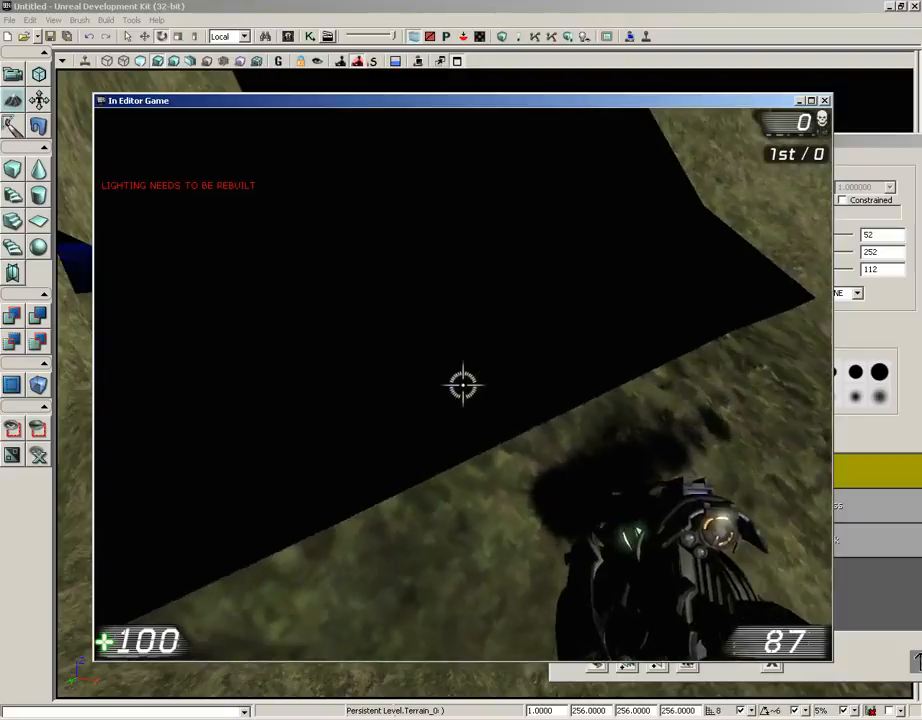
left_click(462, 385)
left_click(462, 385)
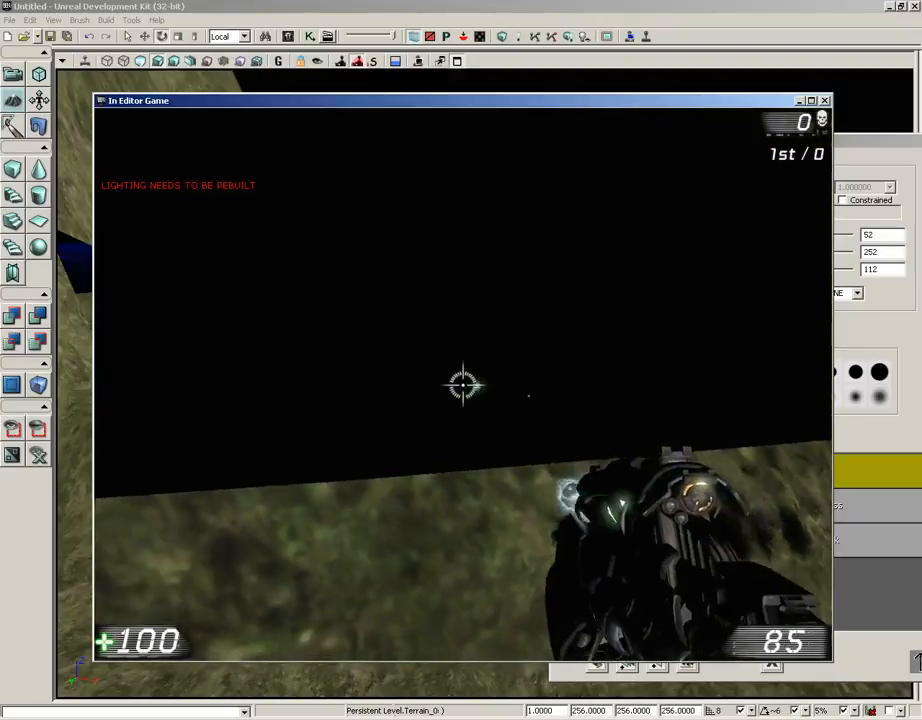
left_click(462, 385)
left_click(462, 385)
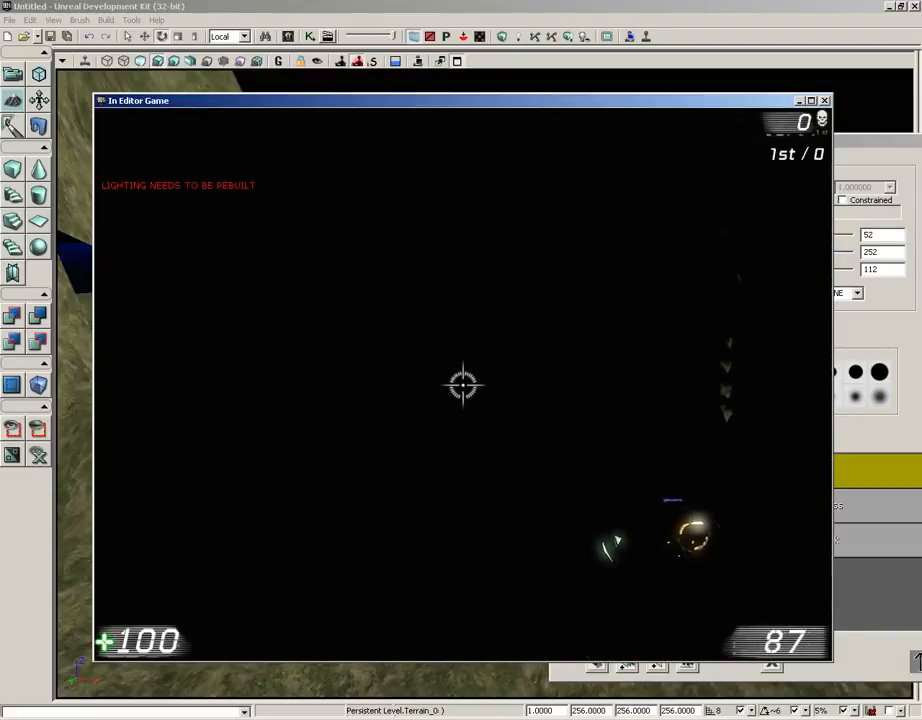
key("Escape")
- Try out the Split Y, Split X and Merge tools while viewing the hill around the opening
mouse_move(375, 367)
left_mouse_down()
mouse_move(333, 163)
mouse_move(358, 471)
mouse_move(325, 458)
mouse_move(333, 447)
left_mouse_up()
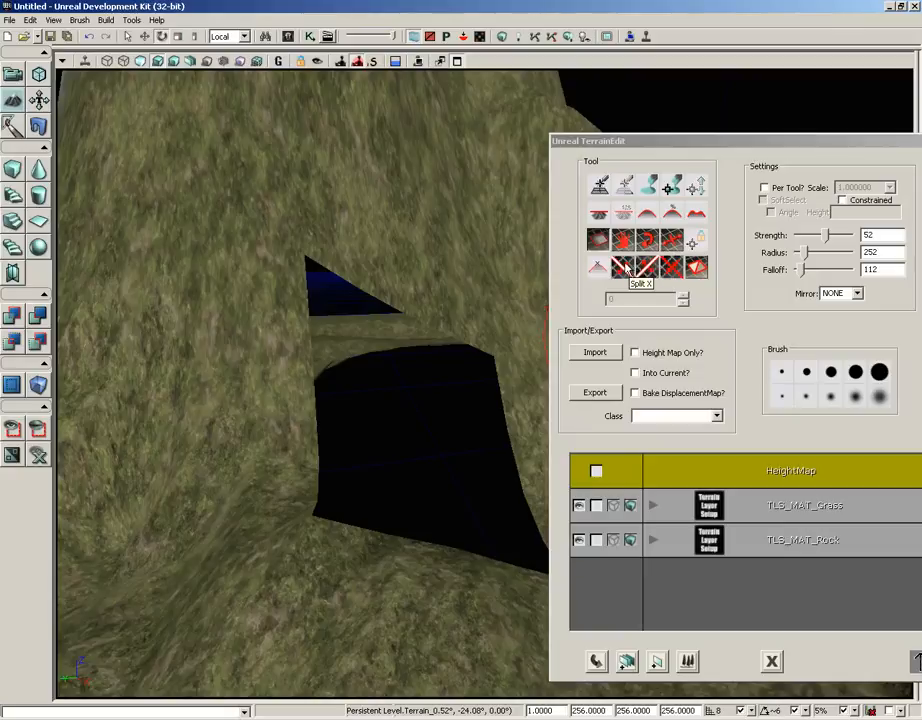
left_click(645, 268)
left_click(623, 273)
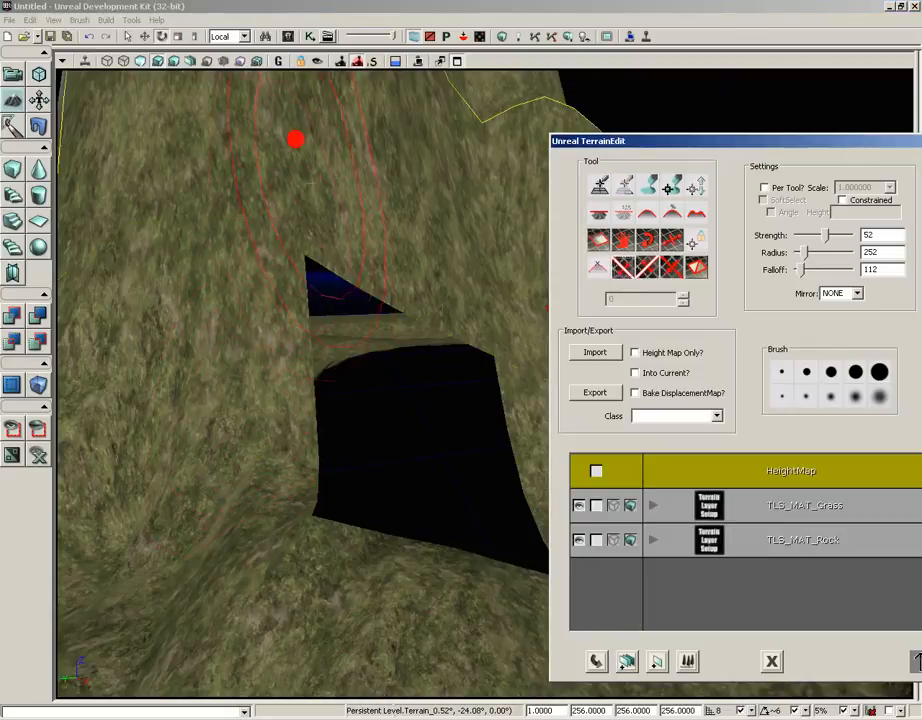
middle_click_drag(200, 455, 200, 250)
right_click_drag(245, 457, 210, 455)
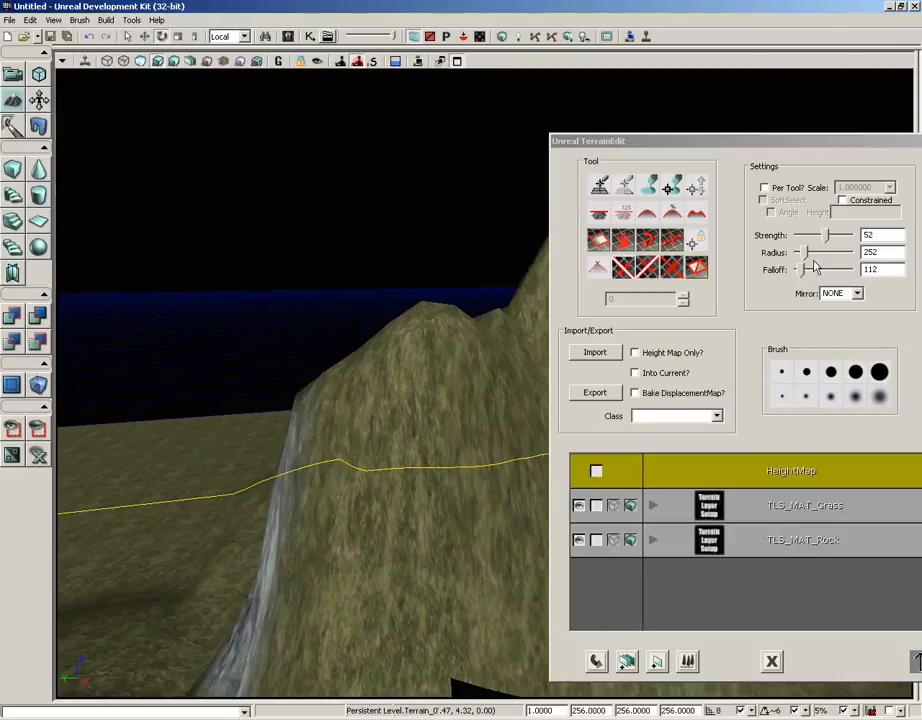
left_click_drag(836, 142, 820, 170)
left_click(666, 265)
- With the terrain wireframe shown, flip the quad orientation on the slope beside the opening using the orientation flip tool
right_click_drag(327, 358, 313, 449)
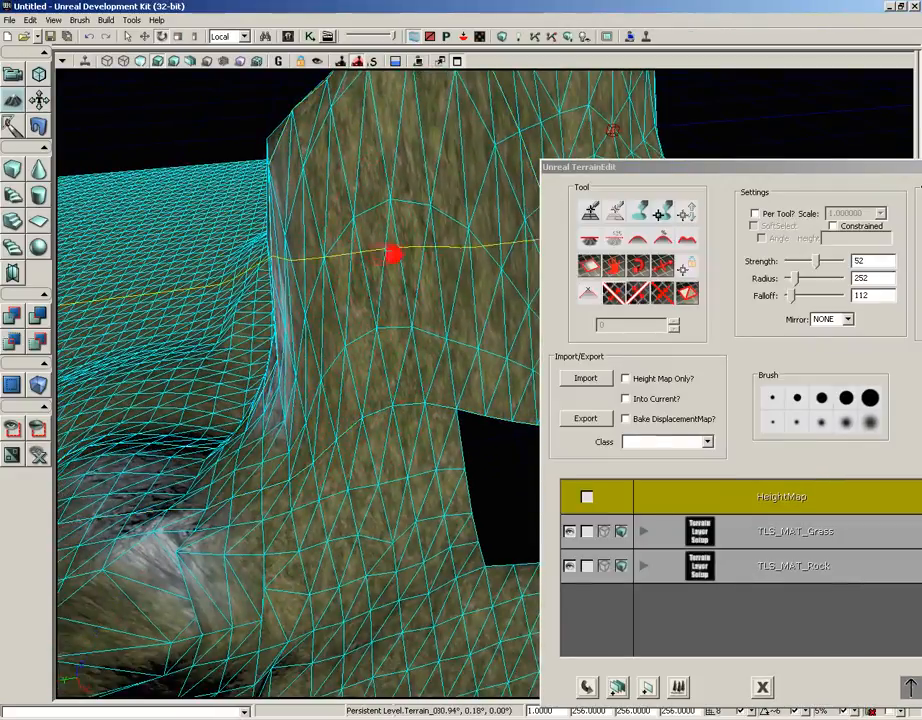
left_click(688, 292)
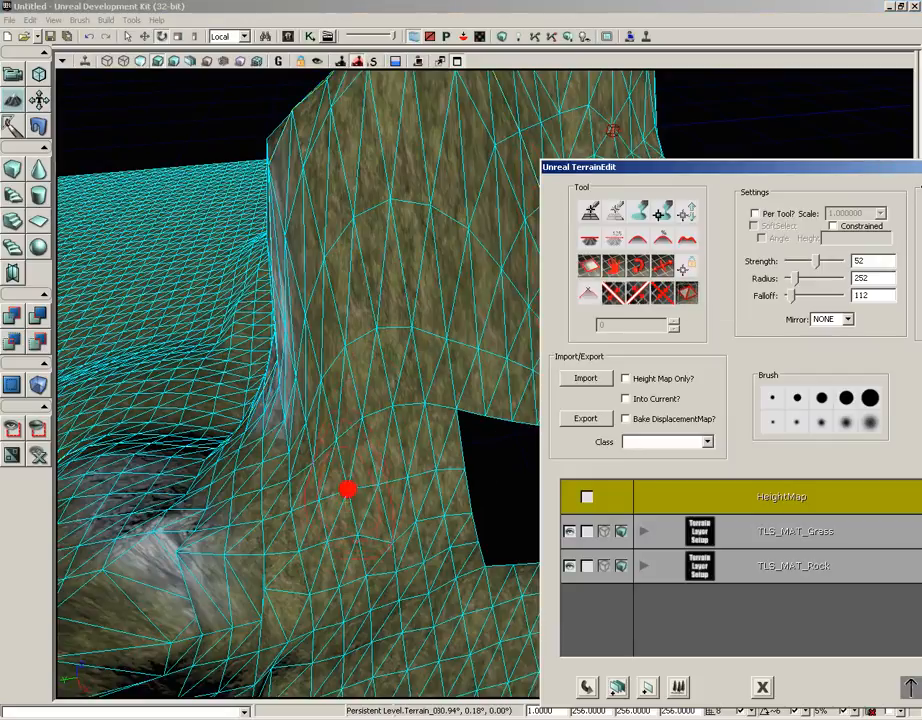
left_click(223, 554, "ctrl")
mouse_move(264, 554)
left_mouse_down("ctrl")
mouse_move(305, 422)
mouse_move(261, 521)
mouse_move(206, 605)
mouse_move(300, 552)
mouse_move(261, 519)
mouse_move(222, 552)
mouse_move(318, 500)
mouse_move(313, 461)
mouse_move(319, 498)
mouse_move(150, 529)
mouse_move(366, 576)
left_mouse_up("ctrl")
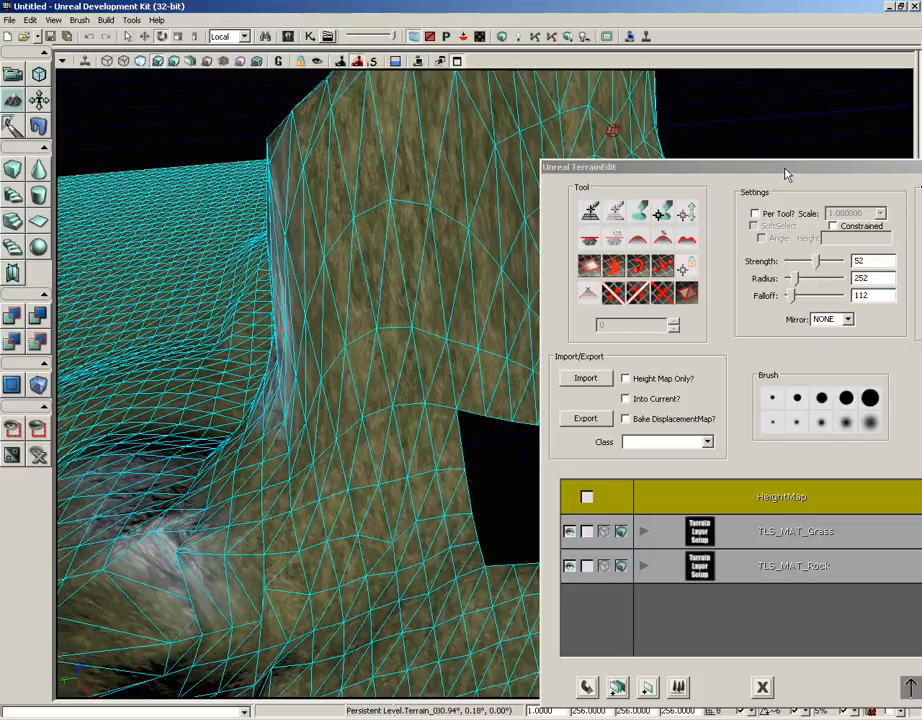
left_click_drag(785, 175, 527, 166)
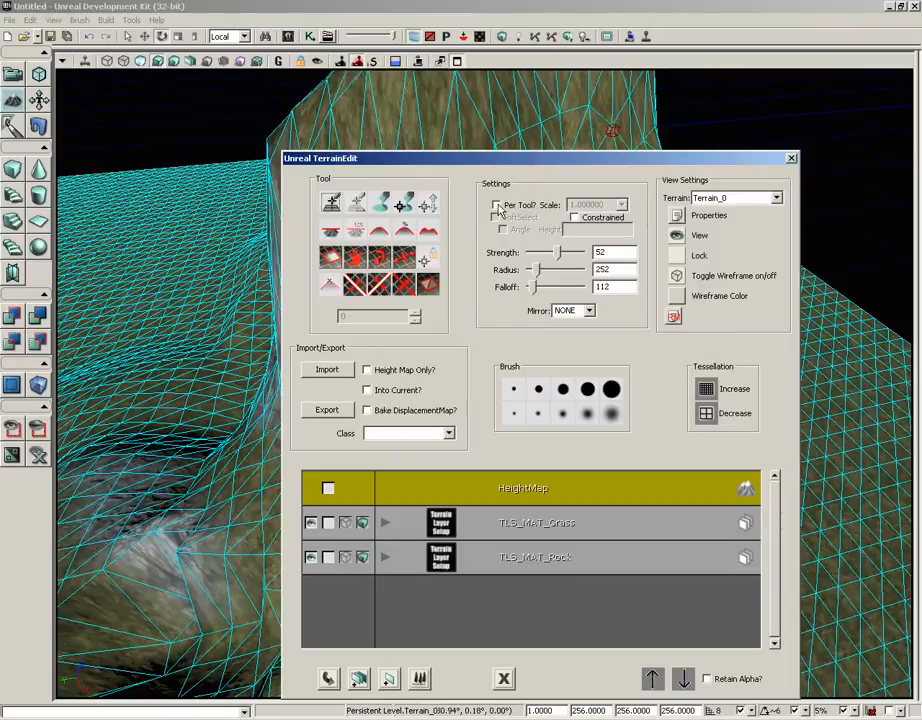
left_click(497, 205)
left_click(497, 205)
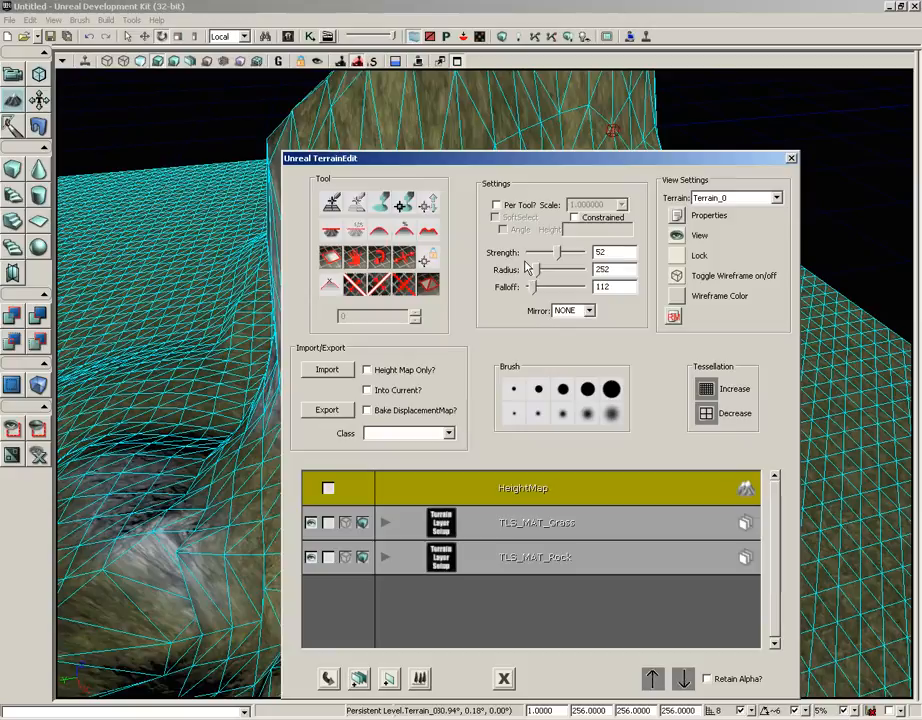
- Hide the terrain wireframe and select a band of vertices along the ridge with the vertex editing tool, without SoftSelect
left_click(410, 207)
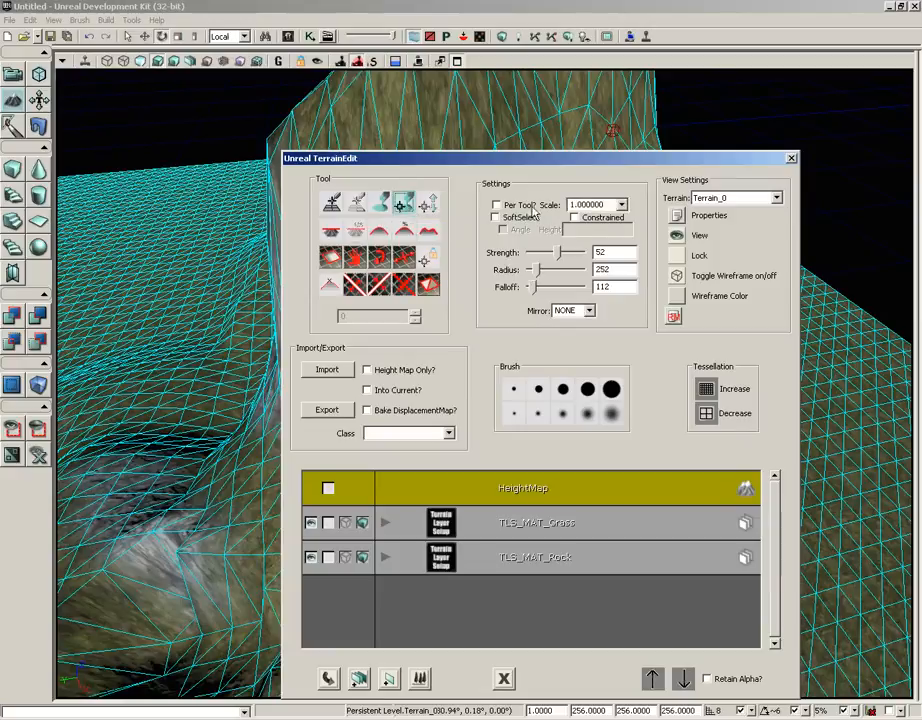
left_click(621, 205)
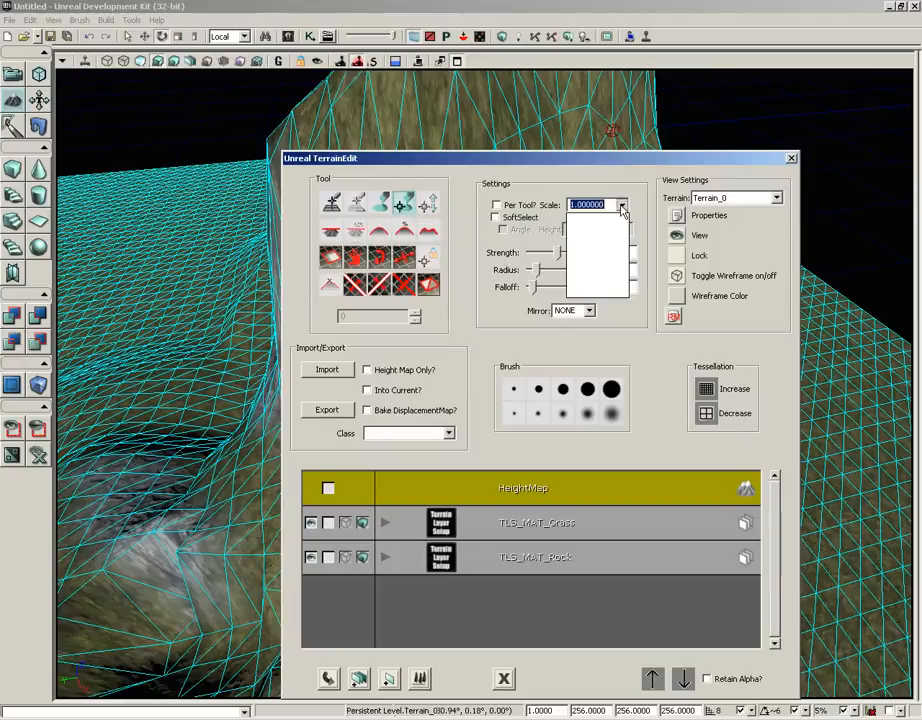
left_click(621, 205)
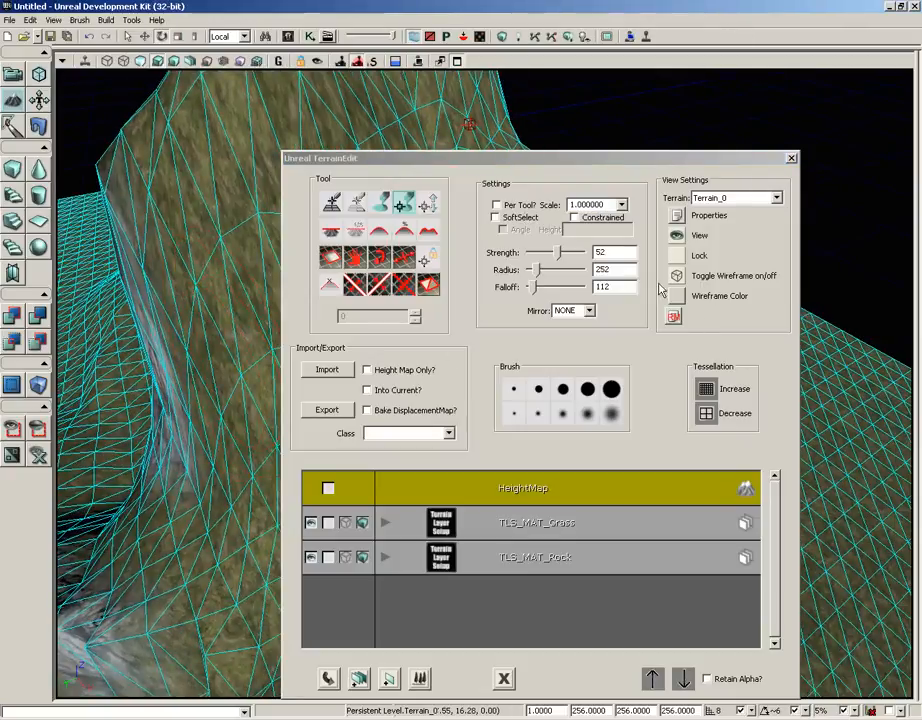
left_click(707, 413)
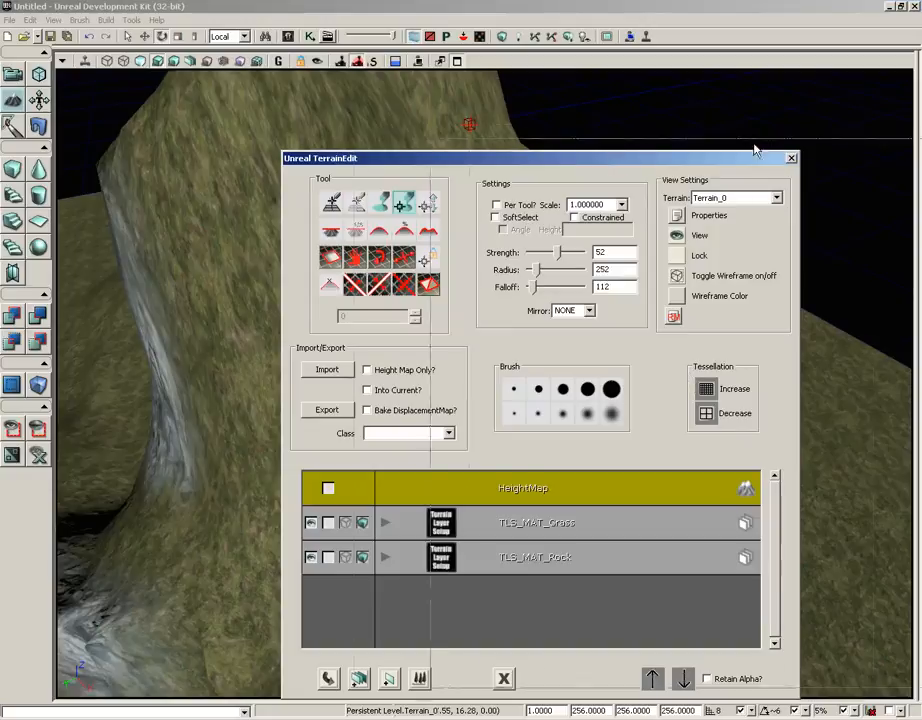
left_click_drag(757, 157, 921, 110)
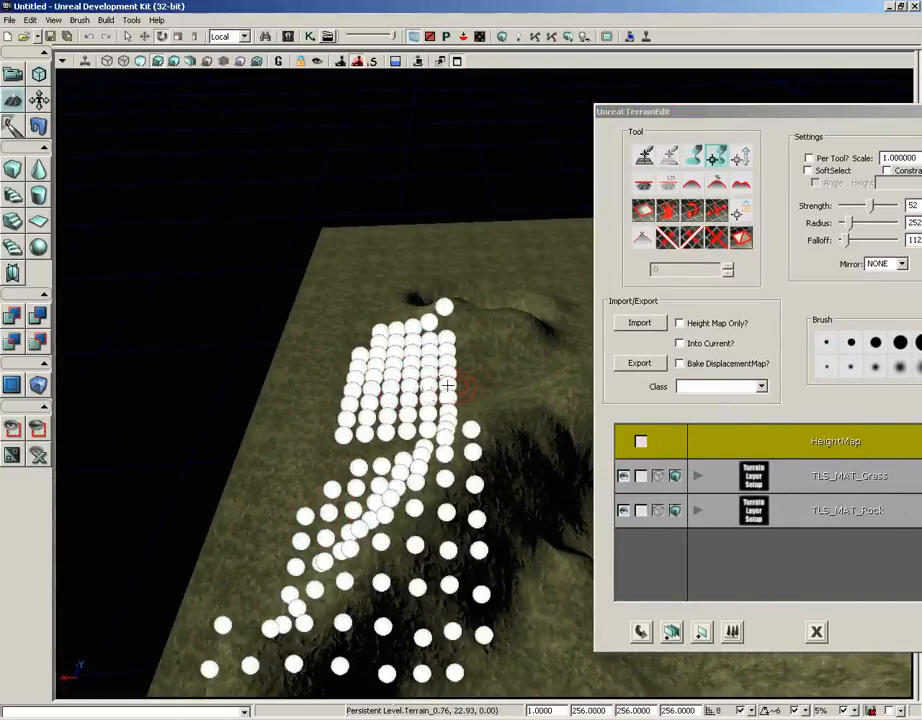
mouse_move(449, 387)
left_mouse_down("ctrl")
mouse_move(387, 412)
mouse_move(361, 344)
mouse_move(305, 621)
mouse_move(442, 479)
mouse_move(329, 490)
left_mouse_up("ctrl")
- Turn on SoftSelect, and select and deselect a patch of vertices on the flat ground beside the ridge
left_click(808, 170)
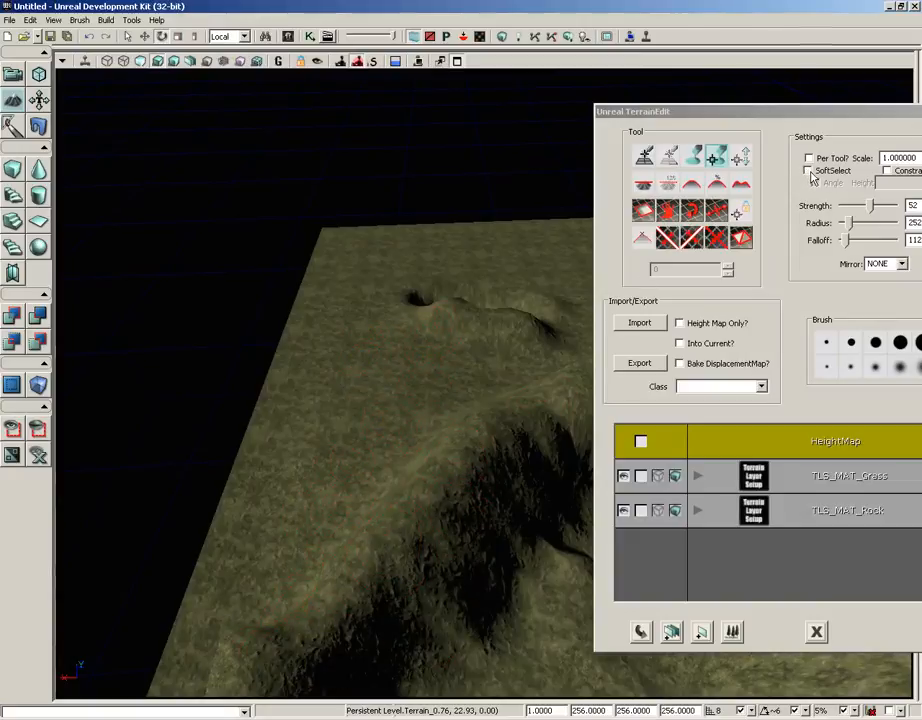
left_click(400, 455, "ctrl")
mouse_move(398, 456)
left_mouse_down("ctrl")
mouse_move(382, 432)
mouse_move(386, 420)
left_mouse_up("ctrl")
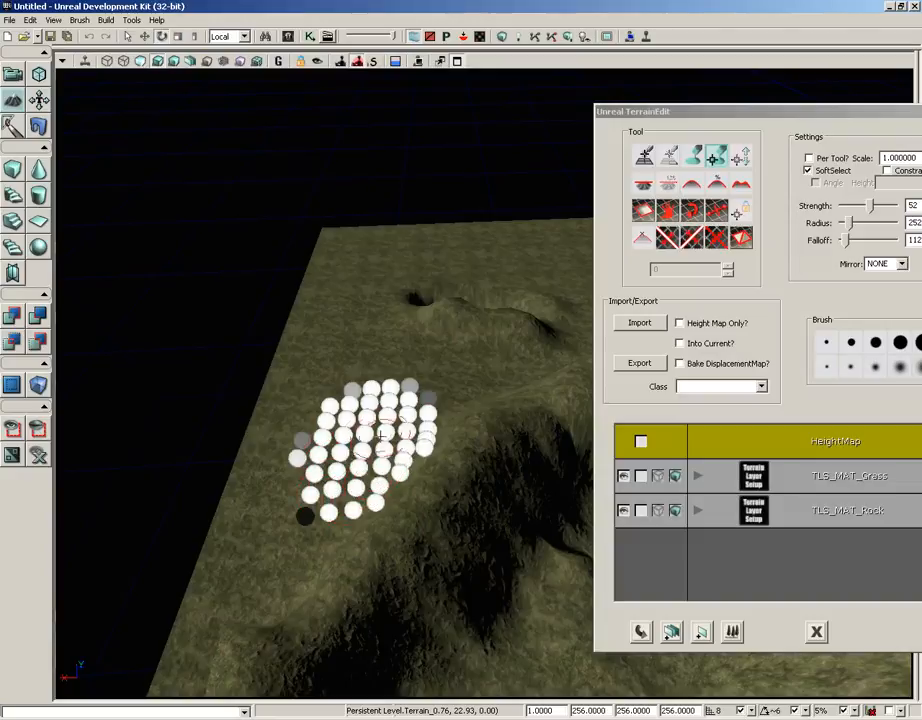
mouse_move(364, 434)
right_mouse_down("ctrl")
mouse_move(354, 379)
mouse_move(370, 405)
right_mouse_up("ctrl")
left_click_drag(340, 450, 385, 410, "ctrl")
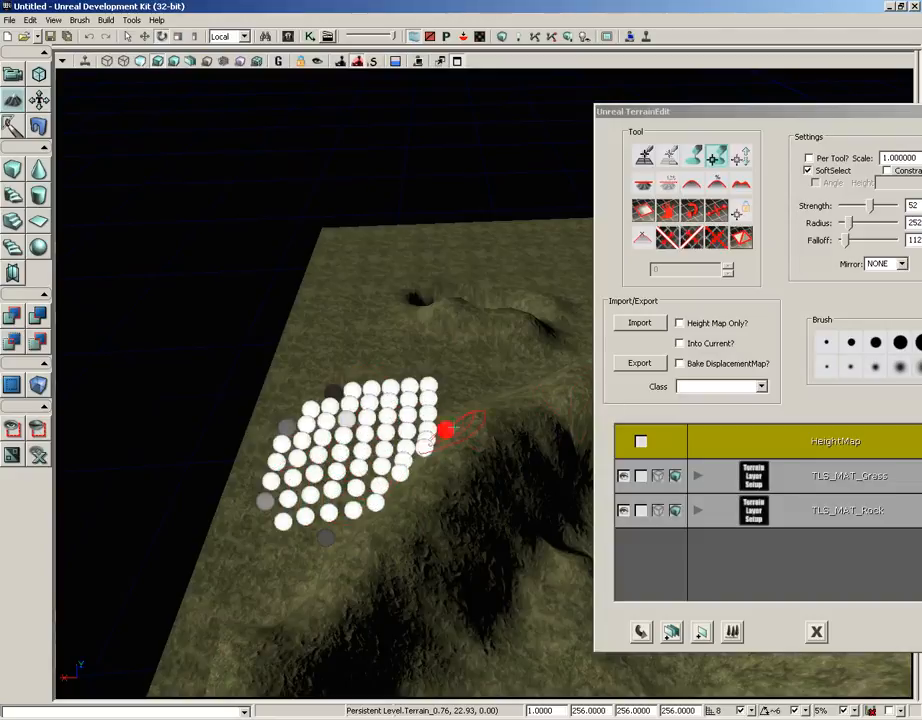
mouse_move(442, 432)
right_mouse_down("ctrl")
mouse_move(271, 524)
mouse_move(372, 385)
mouse_move(418, 480)
mouse_move(424, 445)
right_mouse_up("ctrl")
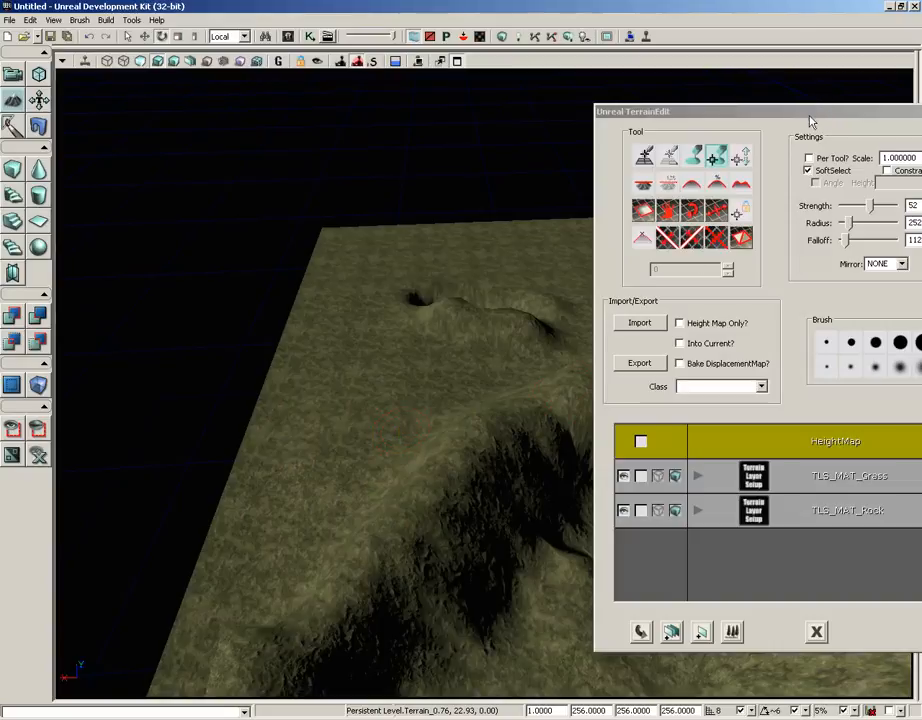
- Show the terrain wireframe, and request a tessellation increase but decline it
left_click_drag(813, 116, 487, 93)
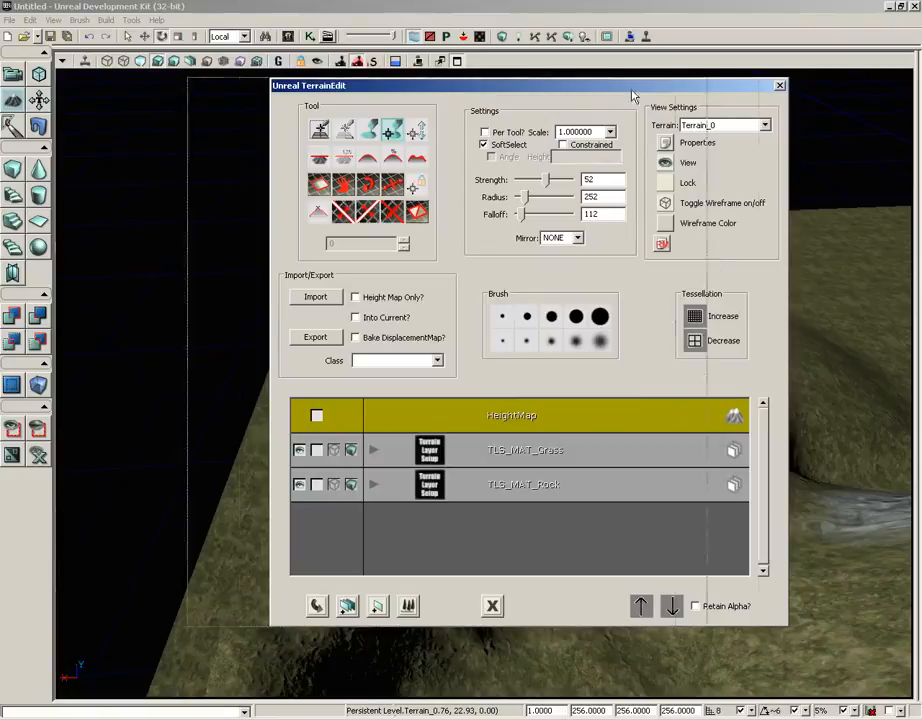
left_click_drag(632, 87, 450, 83)
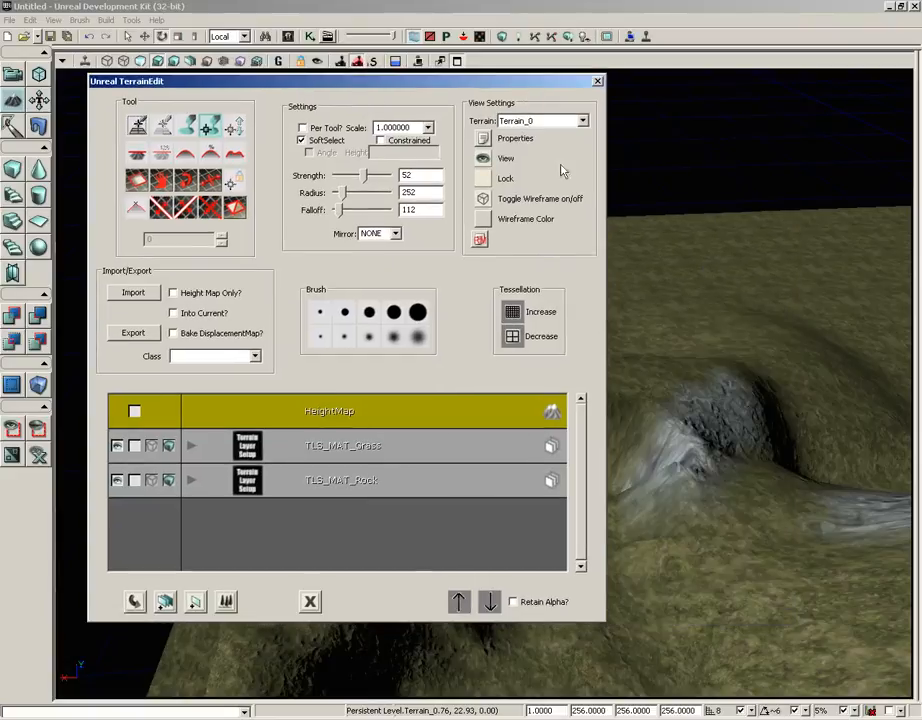
left_click(484, 202)
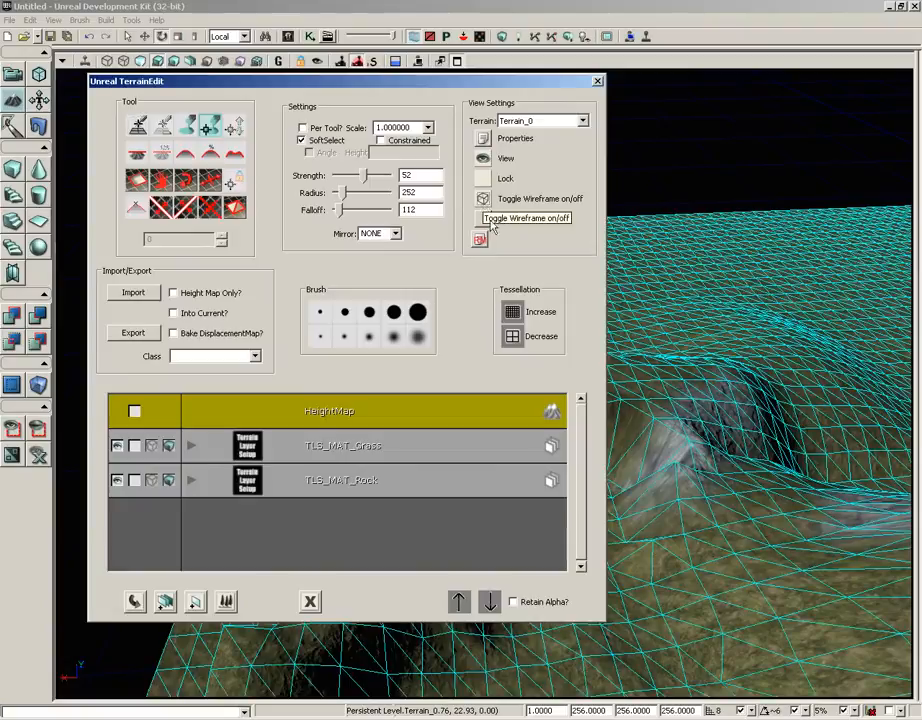
left_click(516, 313)
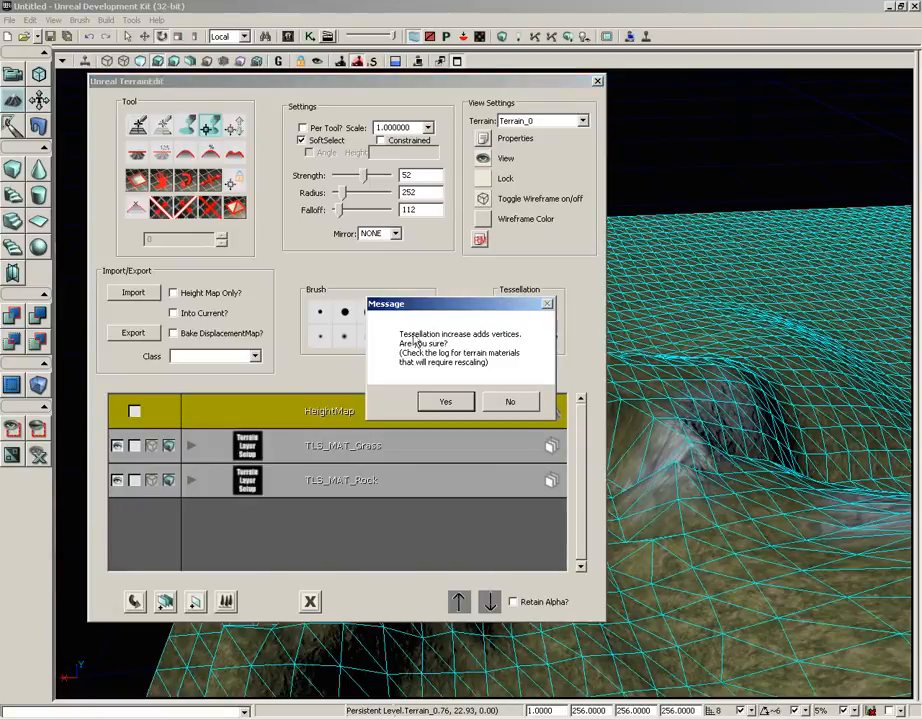
left_click(511, 402)
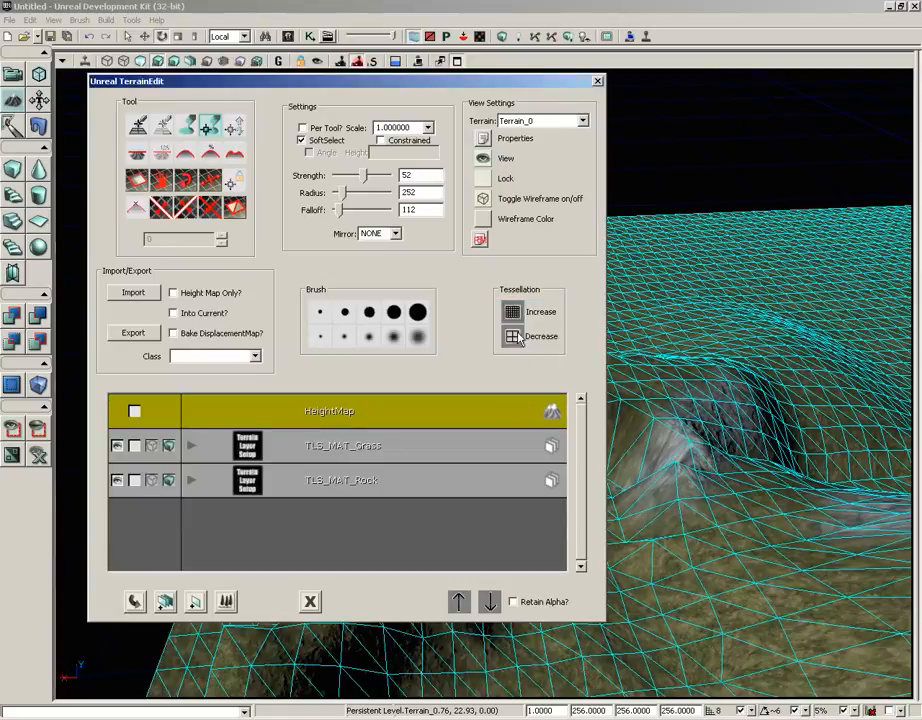
- Set Mirror to X and select a strip of vertices on the flat part of the terrain
mouse_move(714, 399)
right_mouse_down()
mouse_move(844, 294)
mouse_move(825, 315)
right_mouse_up()
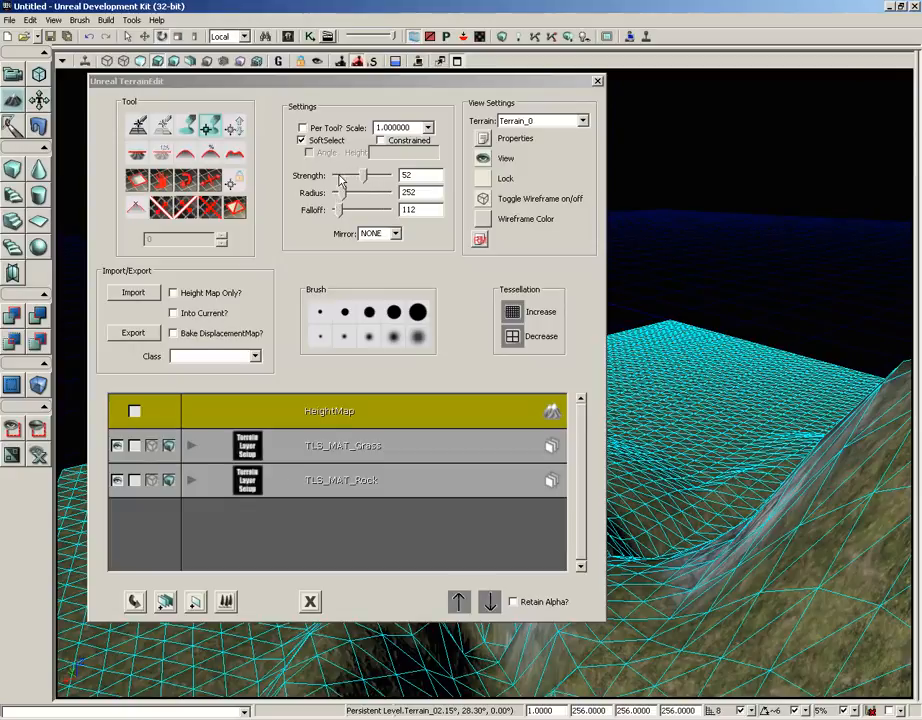
left_click(396, 236)
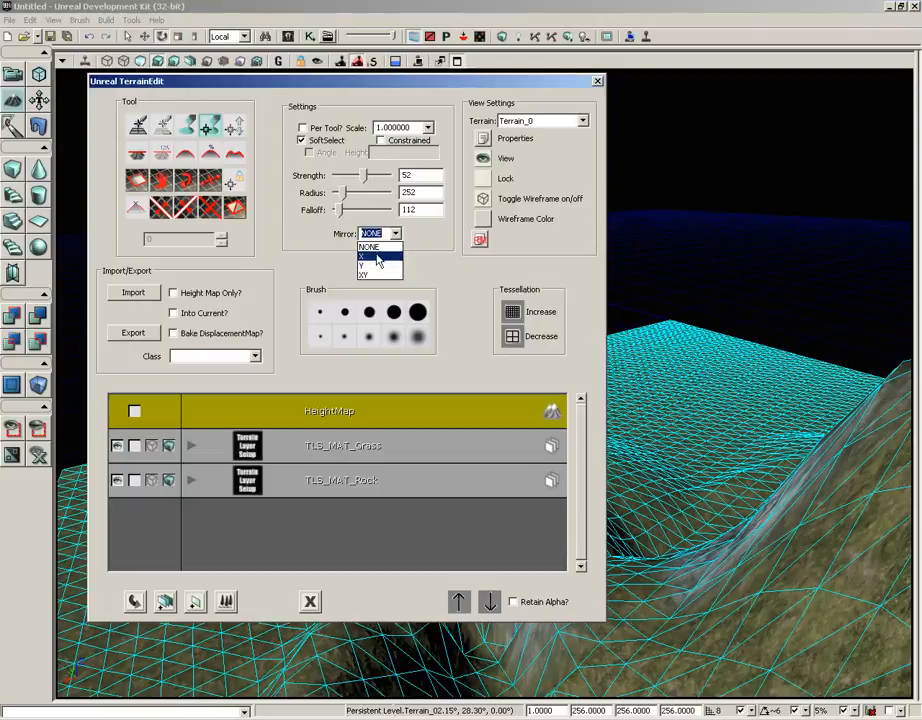
left_click(377, 256)
left_click_drag(700, 410, 622, 69)
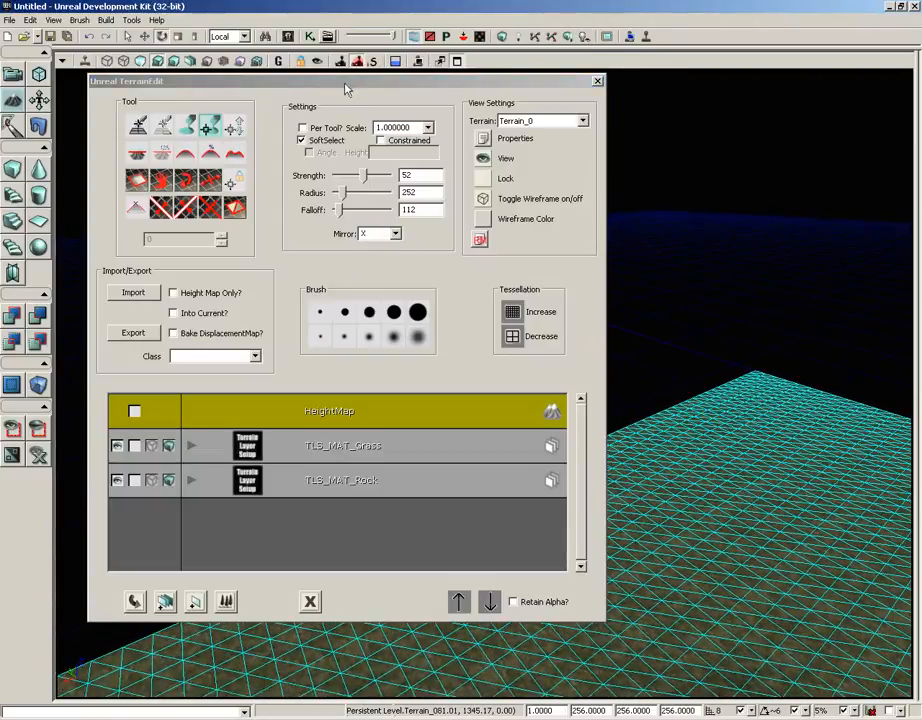
left_click_drag(346, 84, 60, 78)
mouse_move(638, 442)
left_mouse_down()
mouse_move(910, 158)
mouse_move(862, 401)
mouse_move(681, 366)
mouse_move(669, 91)
mouse_move(626, 572)
left_mouse_up()
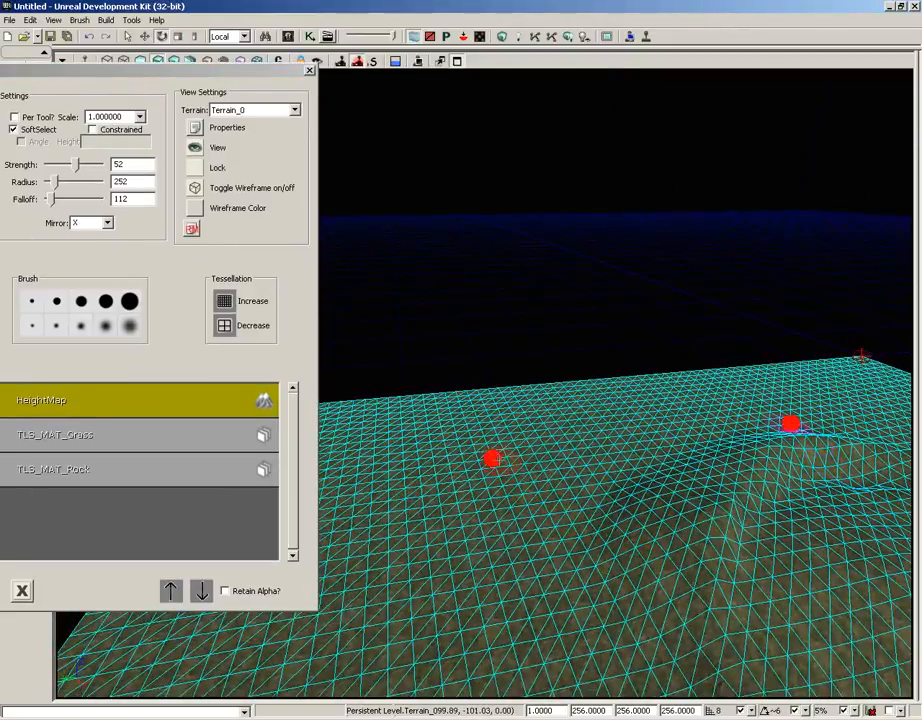
left_click_drag(497, 401, 498, 462, "ctrl+alt")
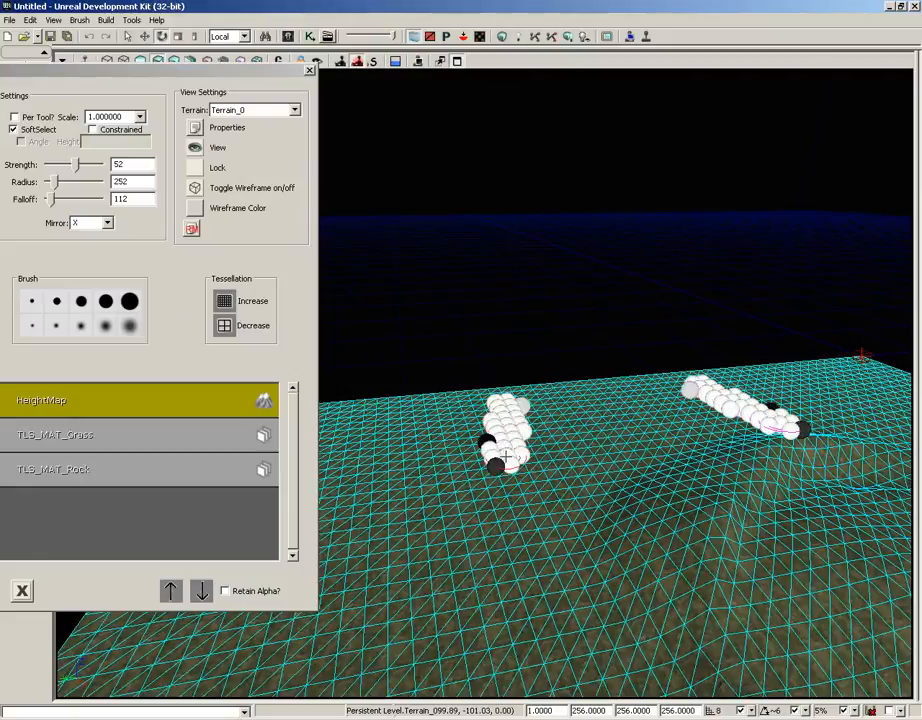
- Set the brush radius to 786 and raise mirrored hills on the flat terrain with the Paint tool
left_click_drag(150, 71, 287, 154)
left_click(147, 189)
left_click_drag(132, 256, 153, 258)
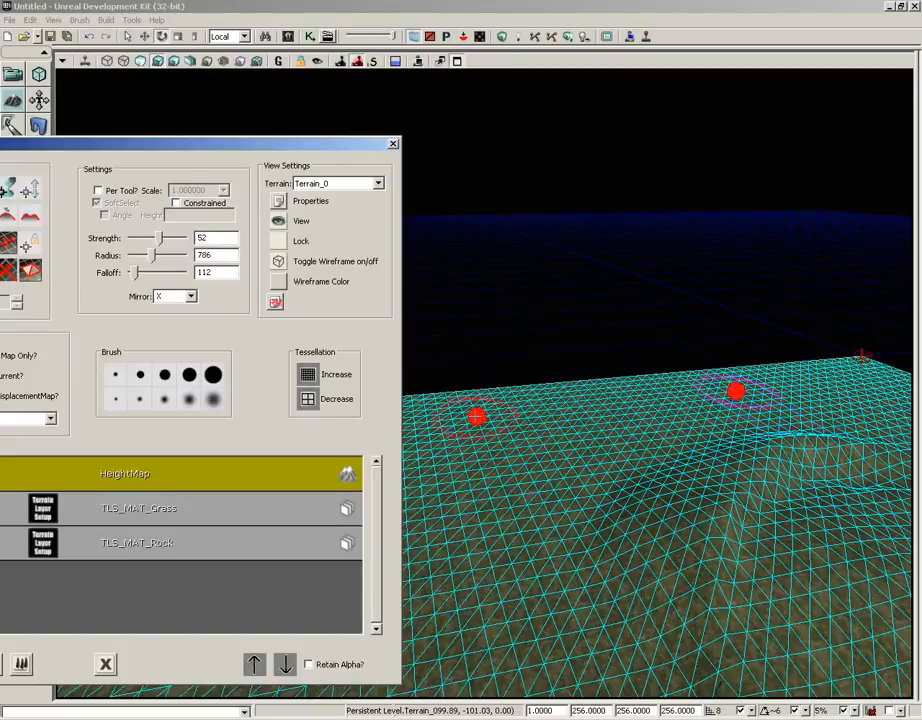
mouse_move(476, 441)
left_mouse_down("ctrl")
mouse_move(465, 407)
mouse_move(490, 551)
mouse_move(455, 387)
mouse_move(440, 389)
mouse_move(461, 467)
mouse_move(449, 504)
mouse_move(448, 383)
left_mouse_up("ctrl")
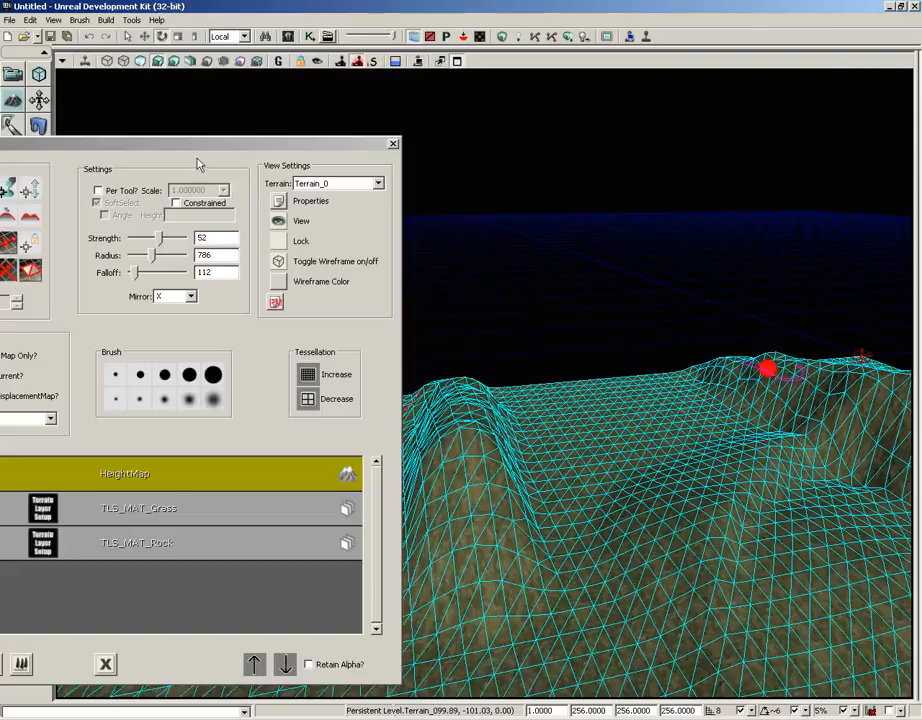
- Decrease the terrain's tessellation and accept the loss of detail
left_click_drag(217, 150, 397, 70)
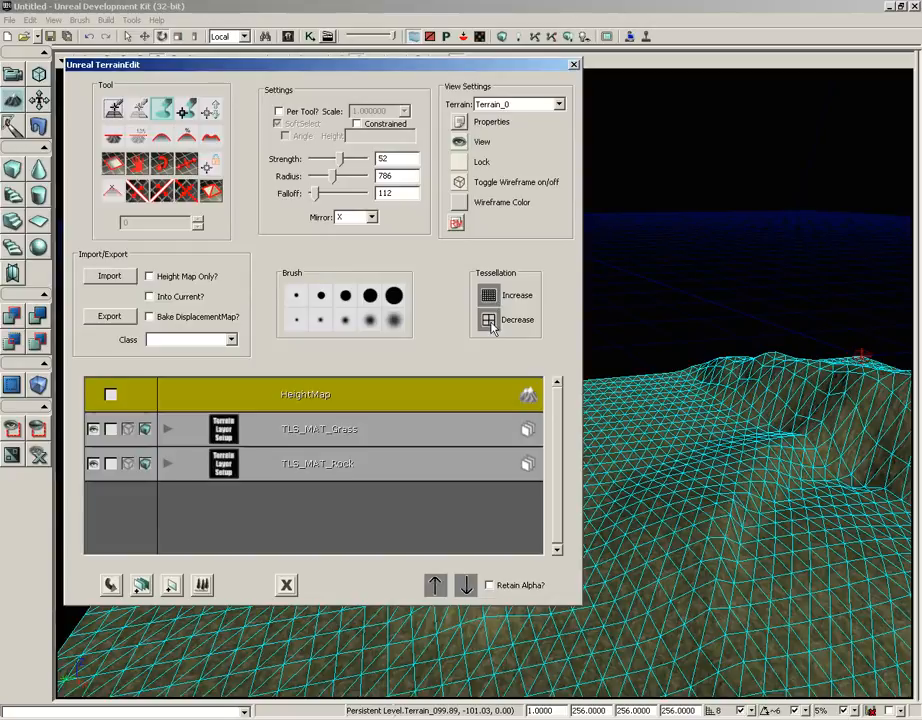
left_click(489, 320)
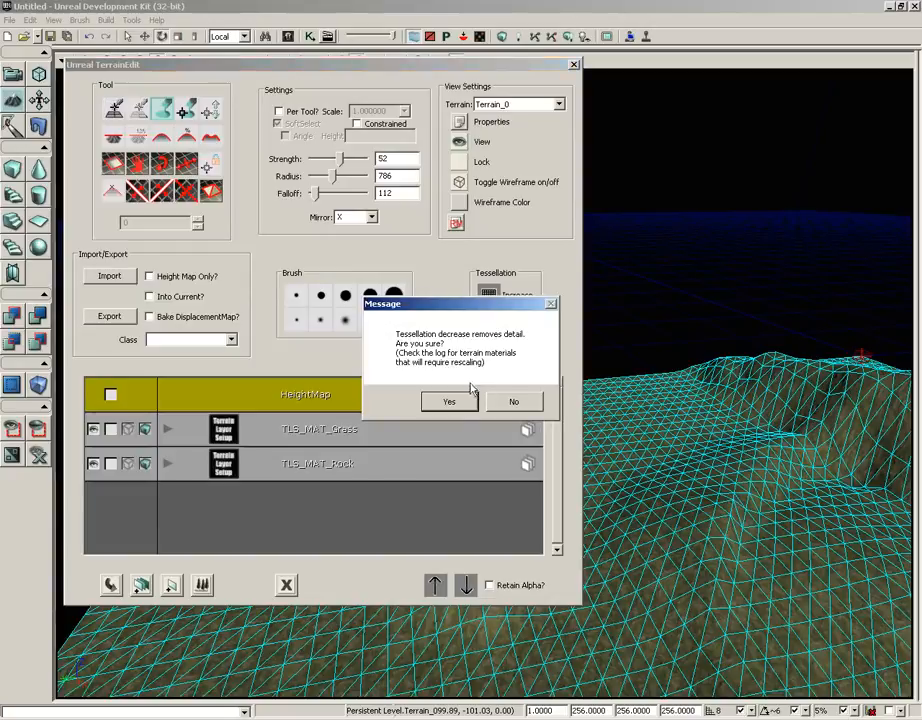
left_click(449, 401)
scroll(800, 420, "up", 3)
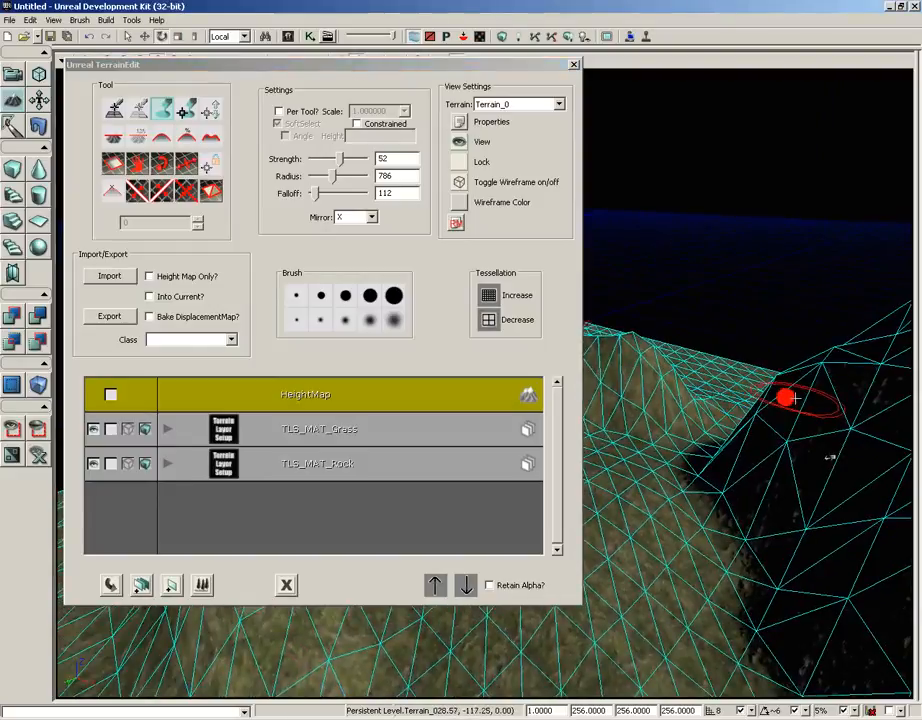
- Increase the terrain's tessellation twice, accepting the added vertices each time
left_click(489, 295)
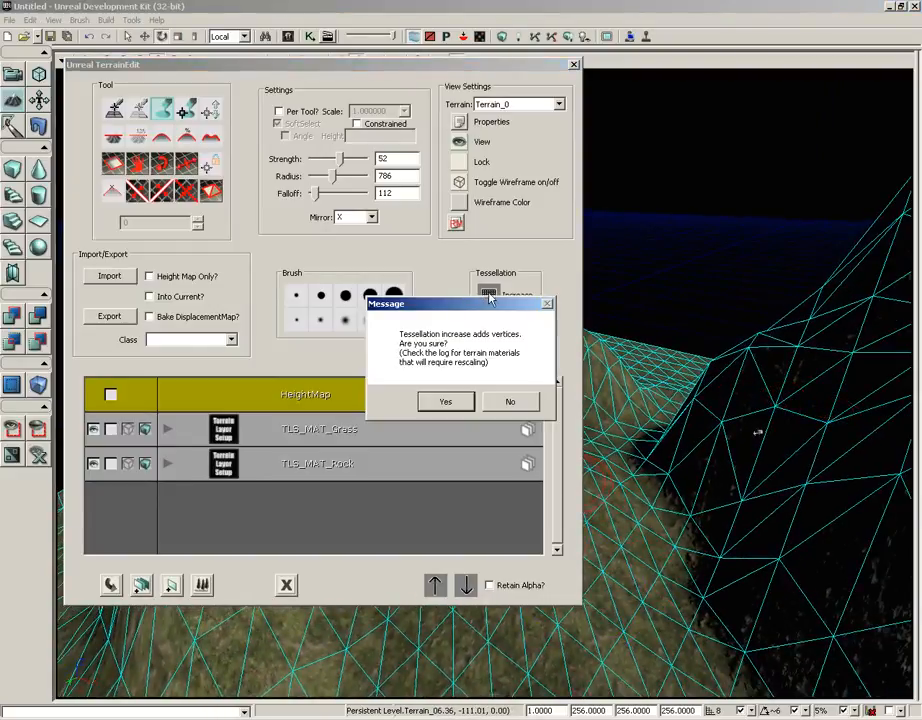
left_click(445, 401)
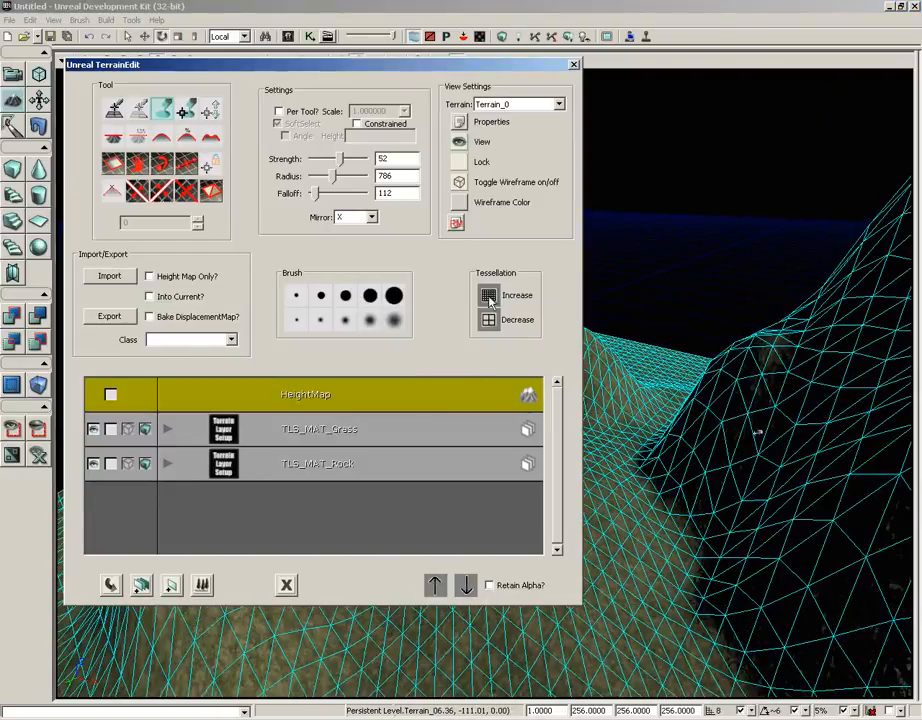
left_click(489, 295)
left_click(449, 402)
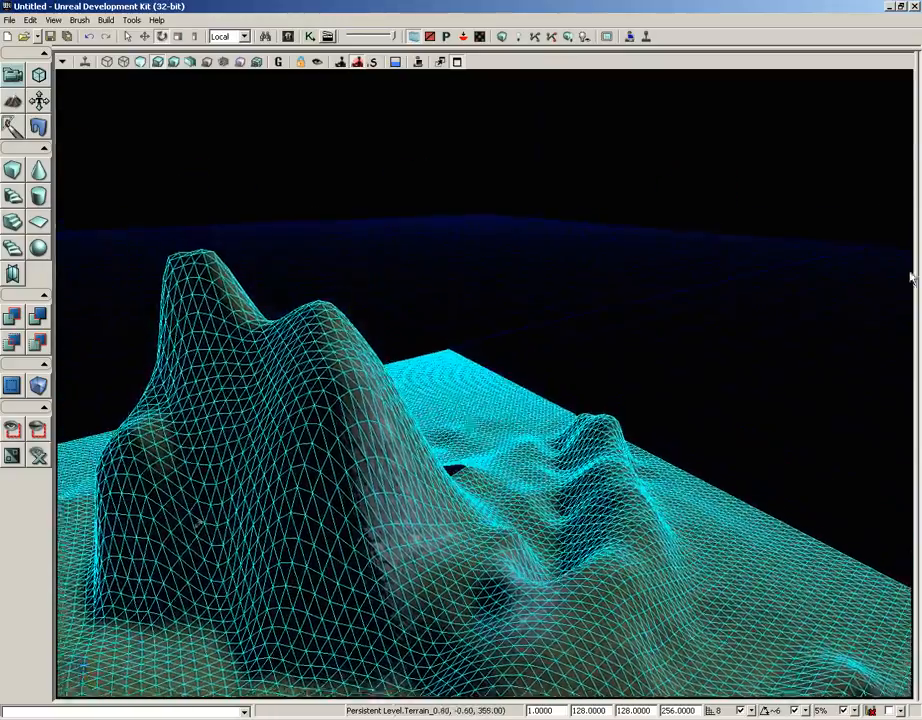
- Inspect the denser hills, reopen the terrain editor and hide the terrain wireframe
right_click_drag(911, 249, 104, 294)
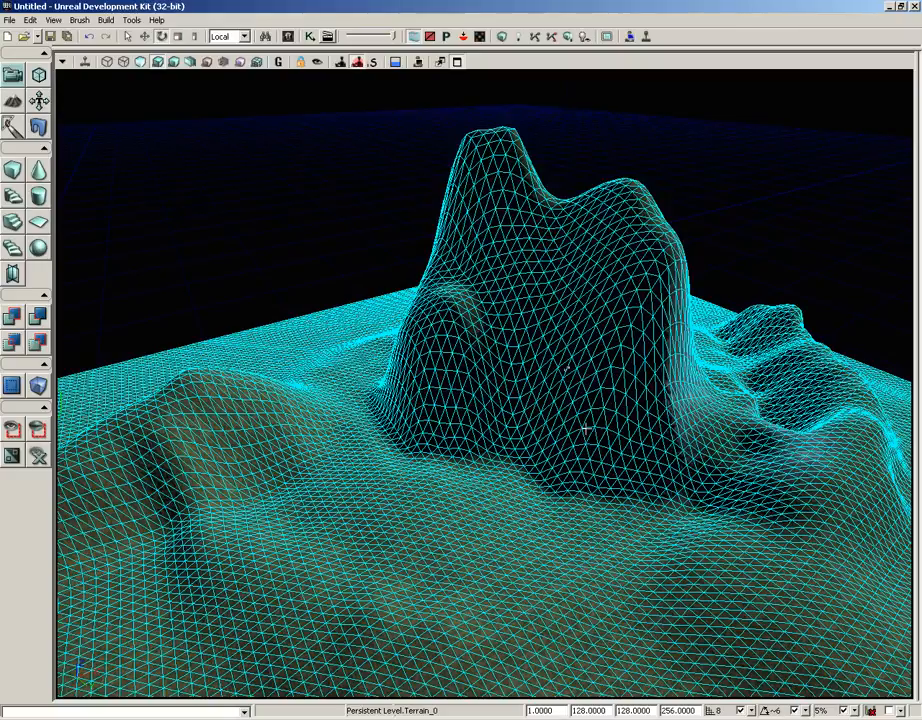
right_click_drag(587, 472, 540, 555)
left_click_drag(540, 555, 540, 598)
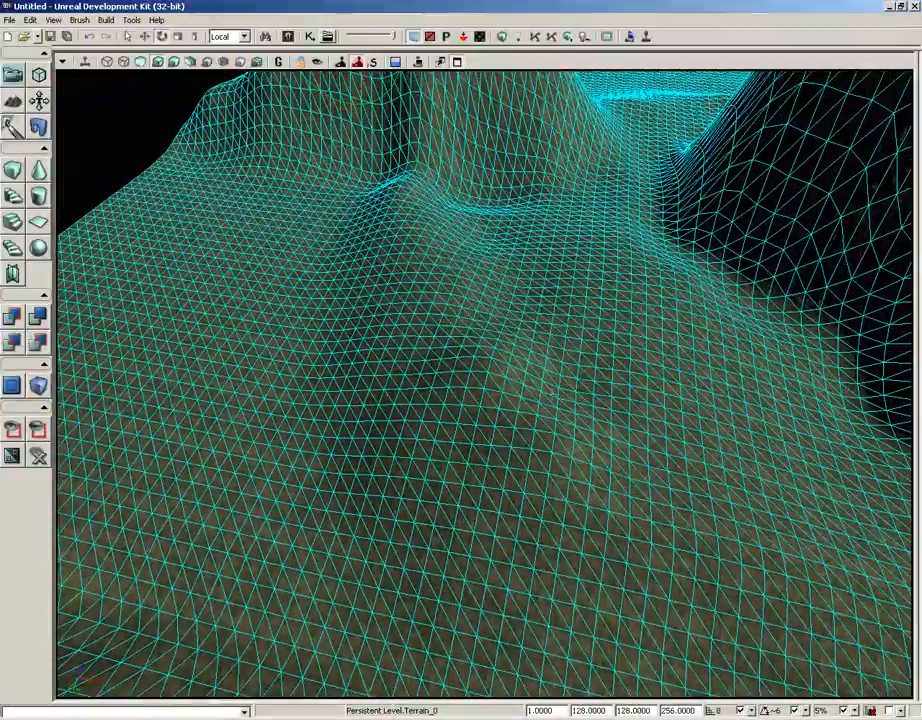
left_click(12, 102)
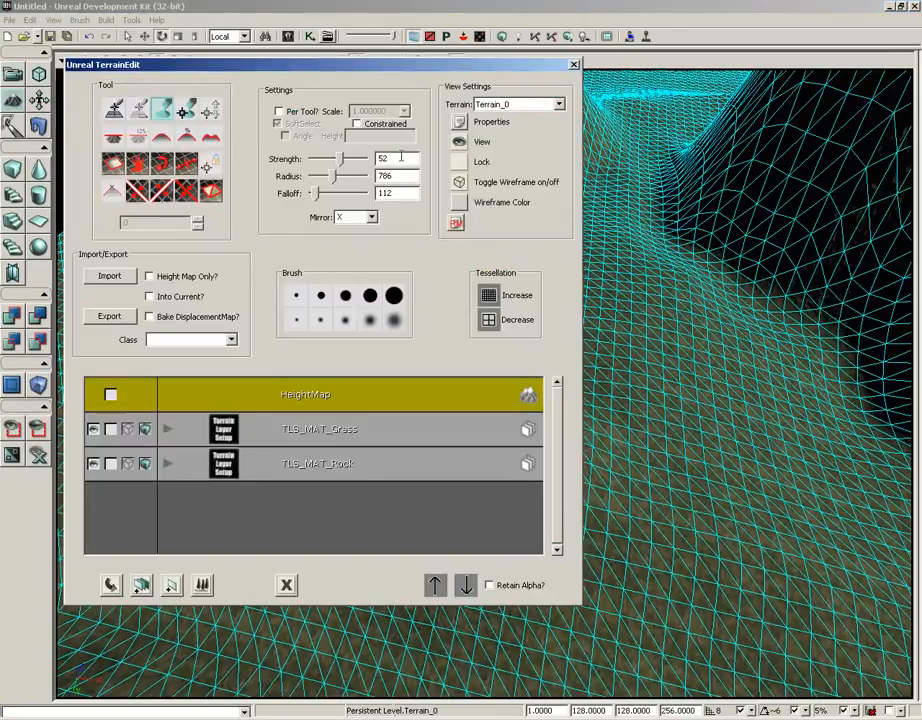
left_click(459, 183)
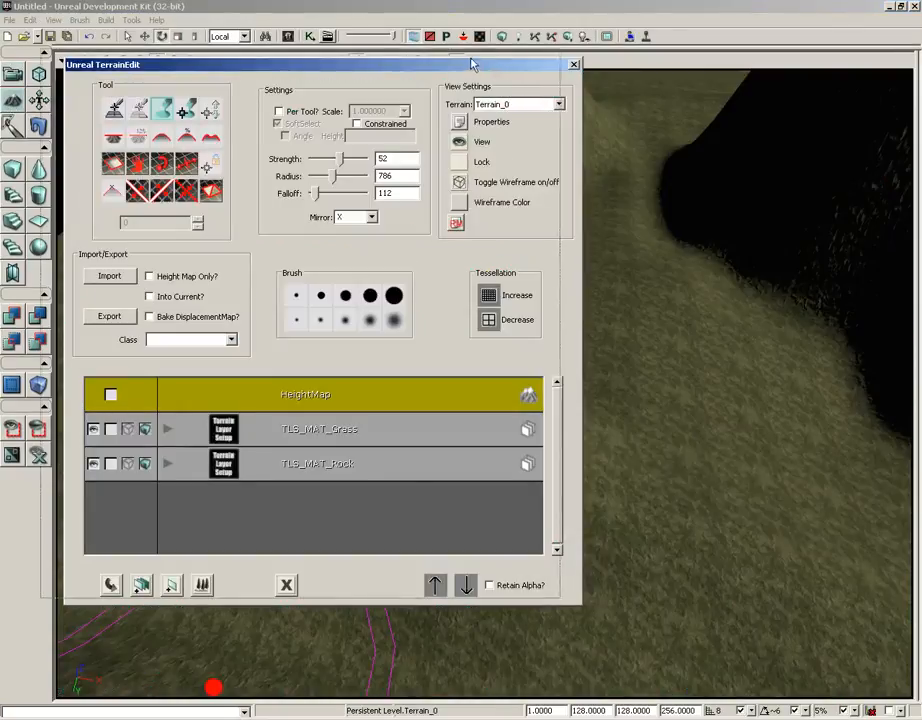
mouse_move(490, 67)
left_mouse_down()
mouse_move(456, 38)
mouse_move(510, 74)
mouse_move(797, 95)
left_mouse_up()
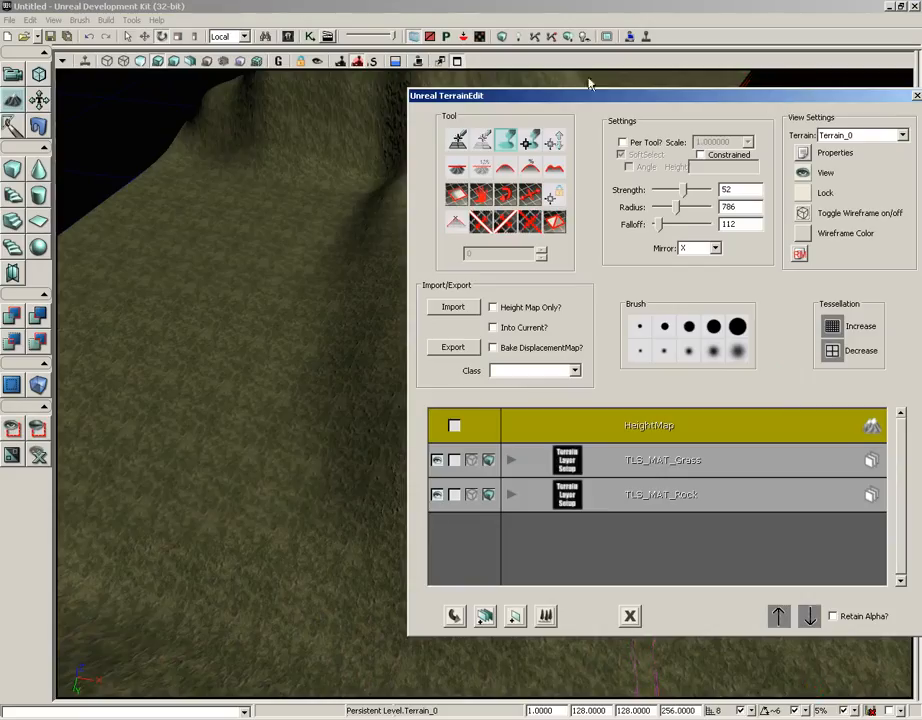
- Search all assets in the Content Browser for "burnt tree" and select the S_UN_Tree_SM_BurntTree01 static mesh
left_click(287, 36)
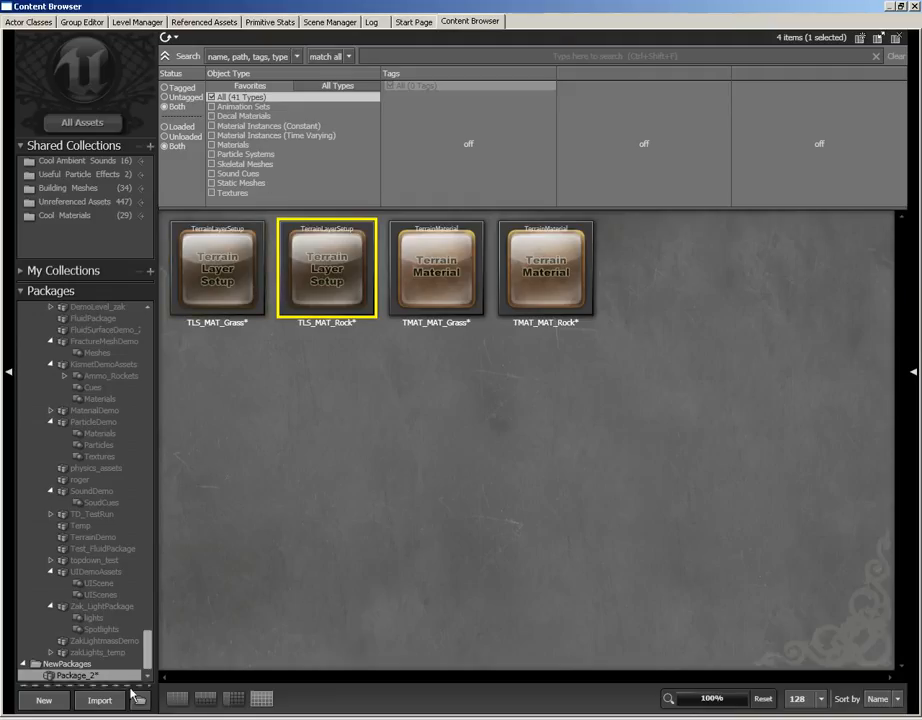
left_click_drag(153, 660, 146, 592)
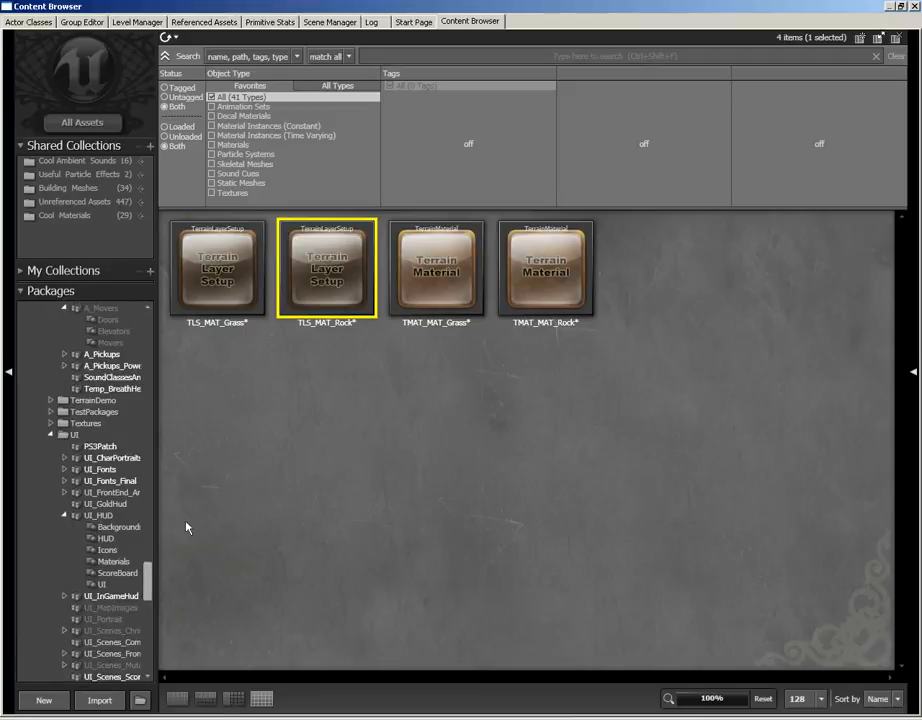
left_click(423, 55)
type("burn")
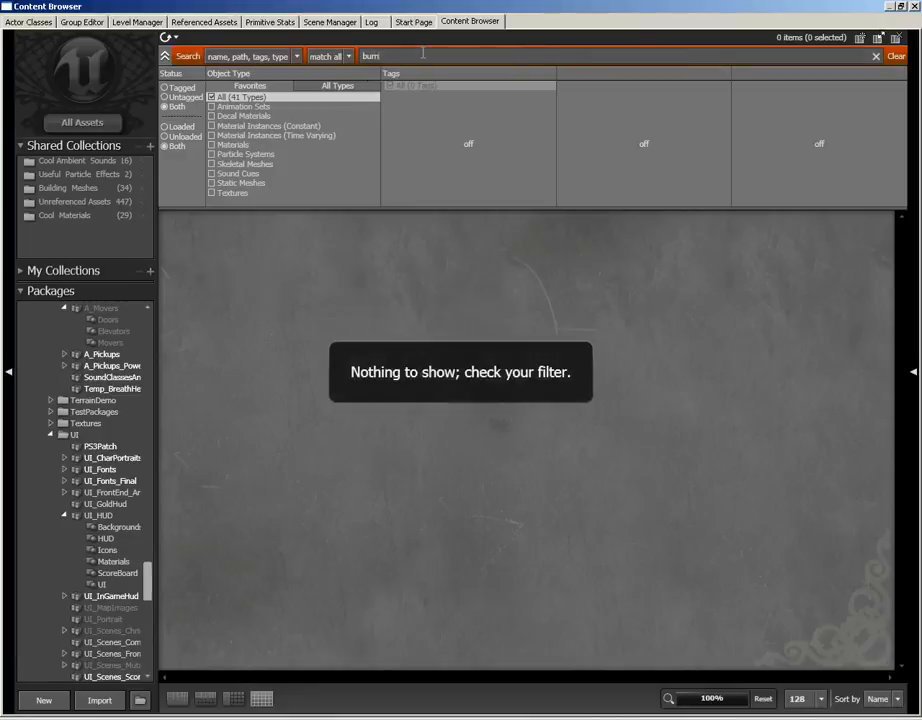
type("t tree")
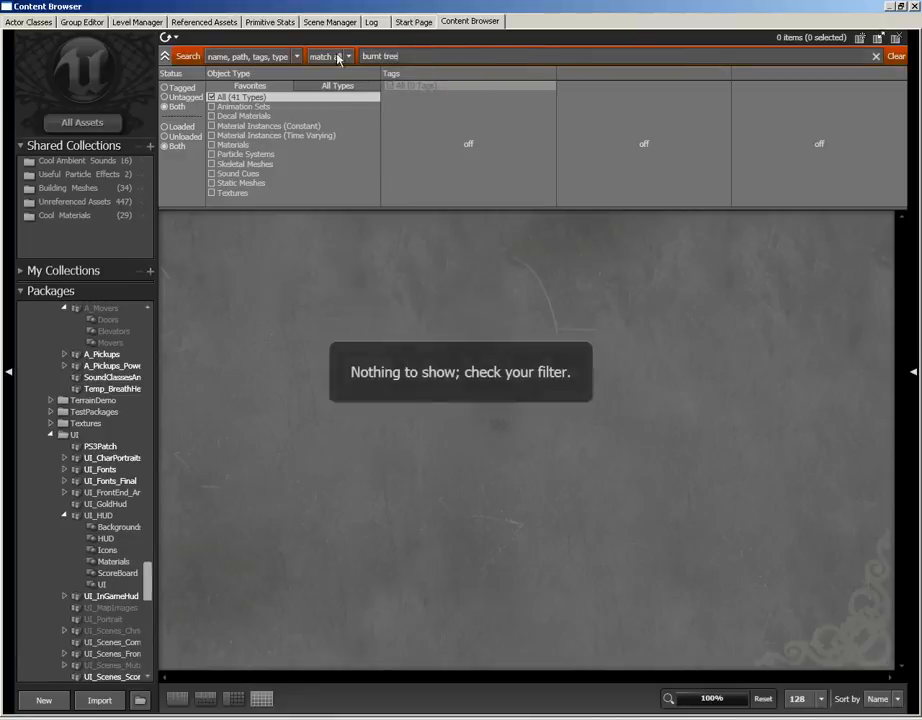
left_click(100, 123)
left_click(320, 265)
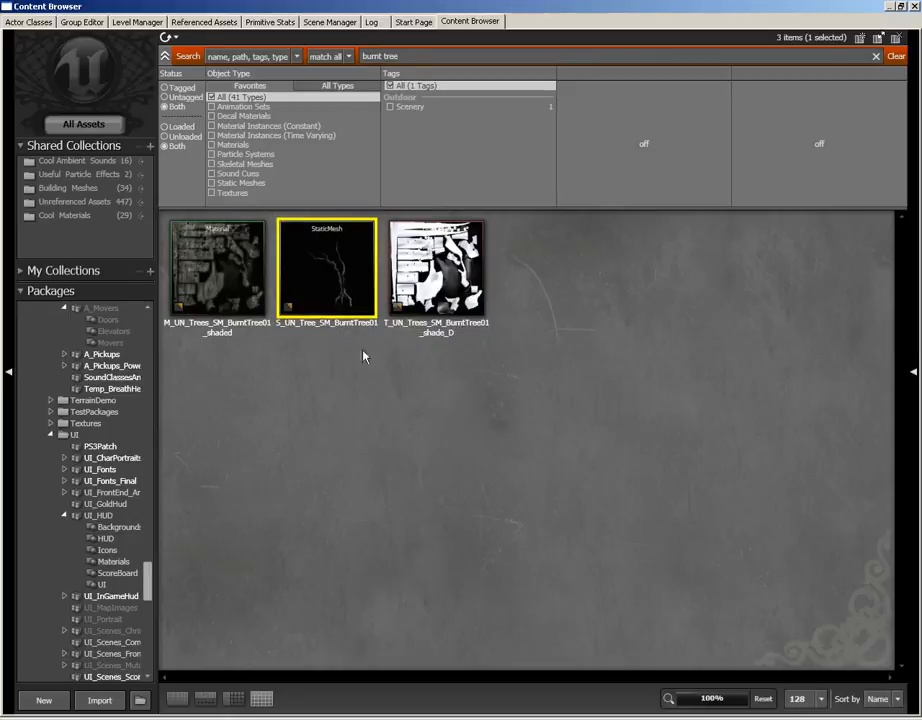
- Fully load the UN_Trees package, reselect the S_UN_Tree_SM_BurntTree01 static mesh and return to the terrain editor
left_click_drag(147, 590, 144, 500)
left_click(109, 483)
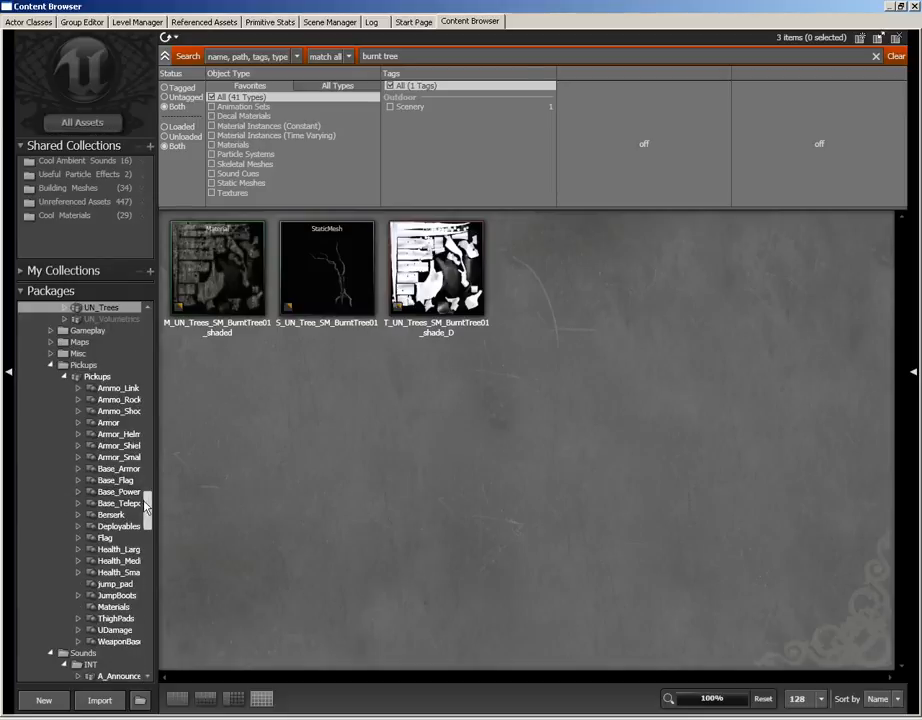
right_click(103, 310)
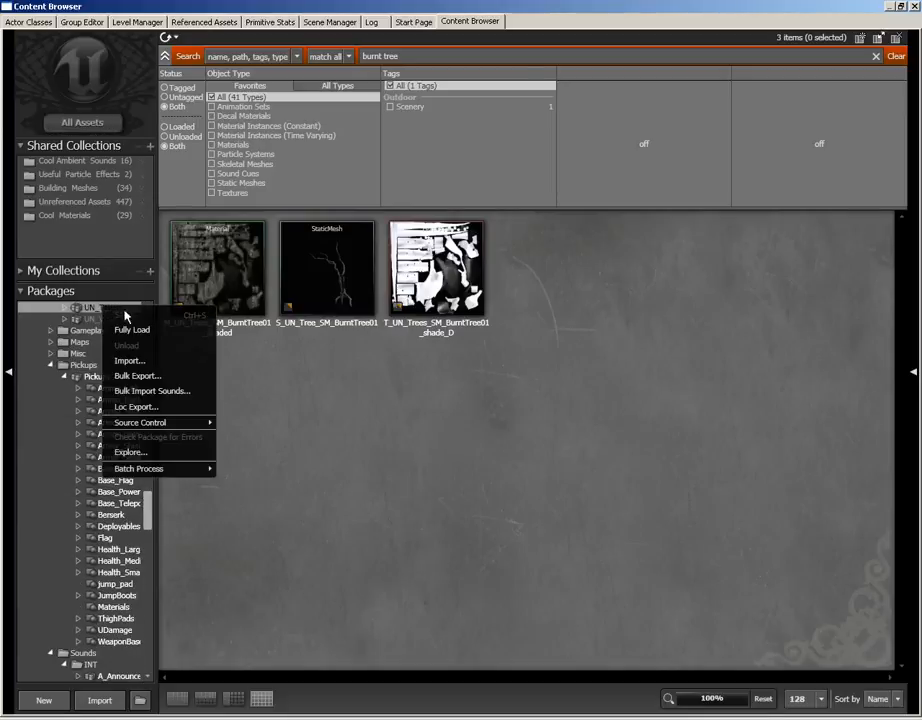
left_click(125, 316)
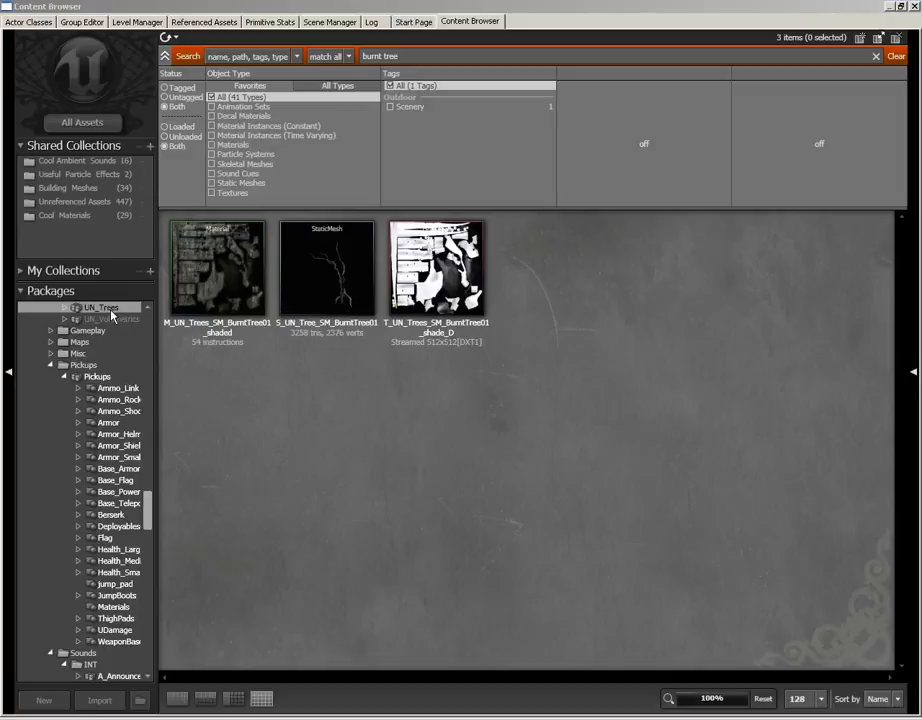
left_click(342, 252)
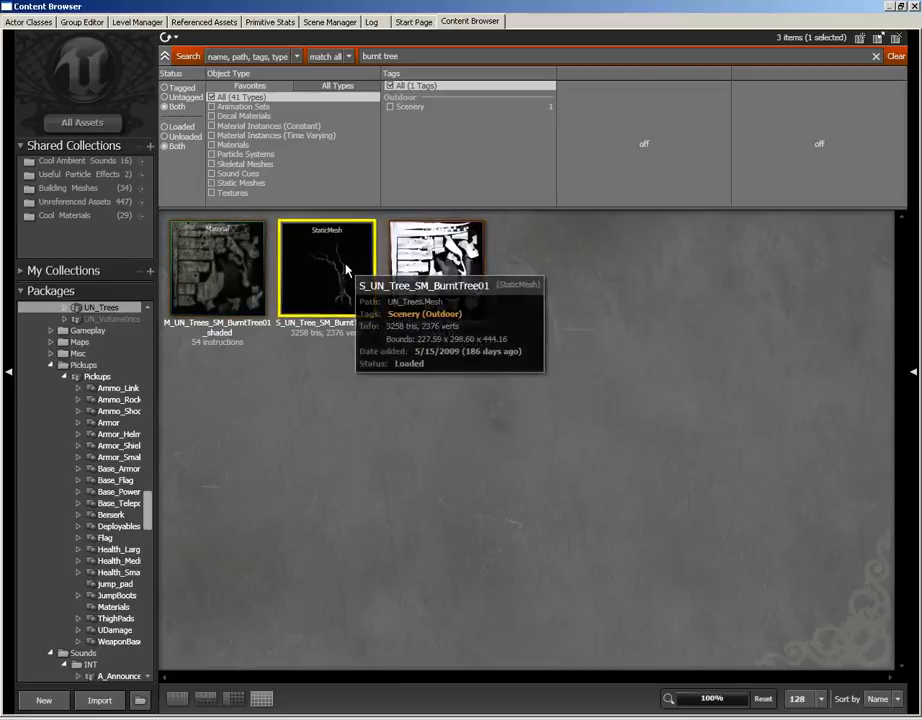
left_click(914, 7)
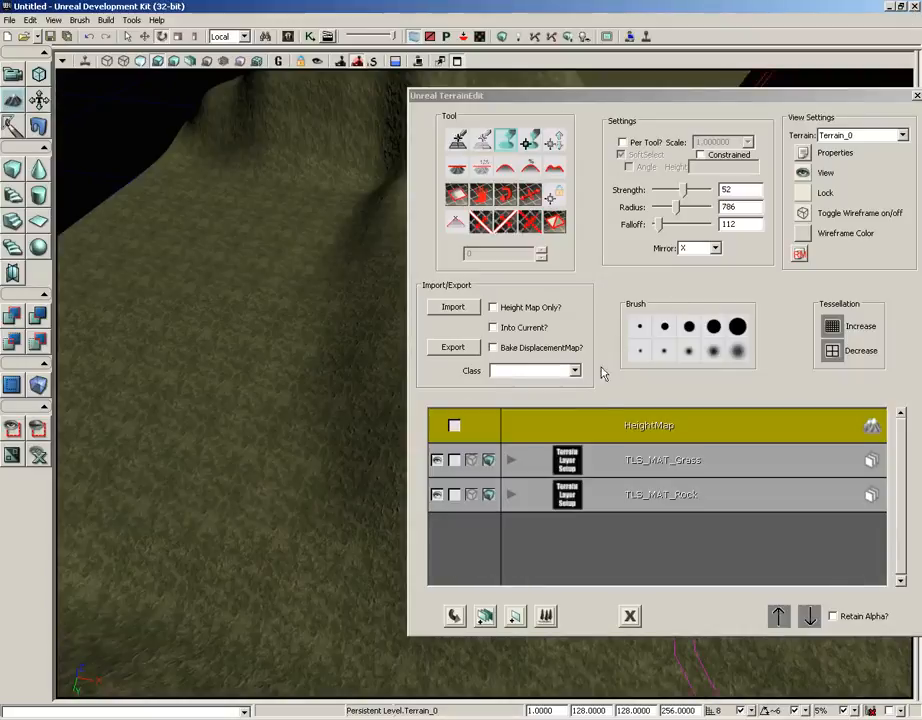
- Create a new DecoLayer named Trees in the terrain's layer list
right_click(533, 533)
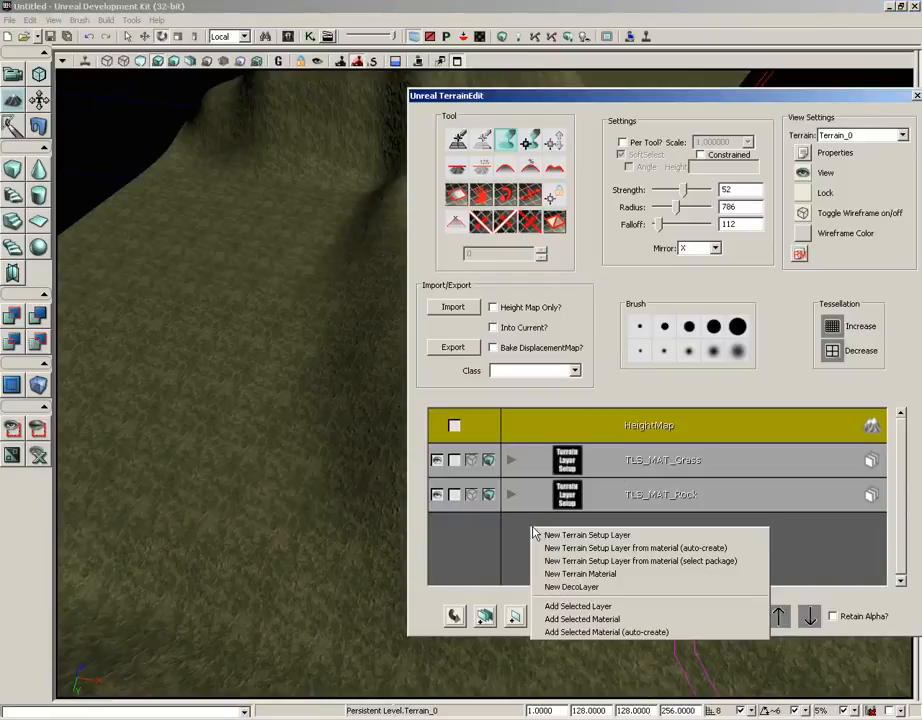
left_click(566, 587)
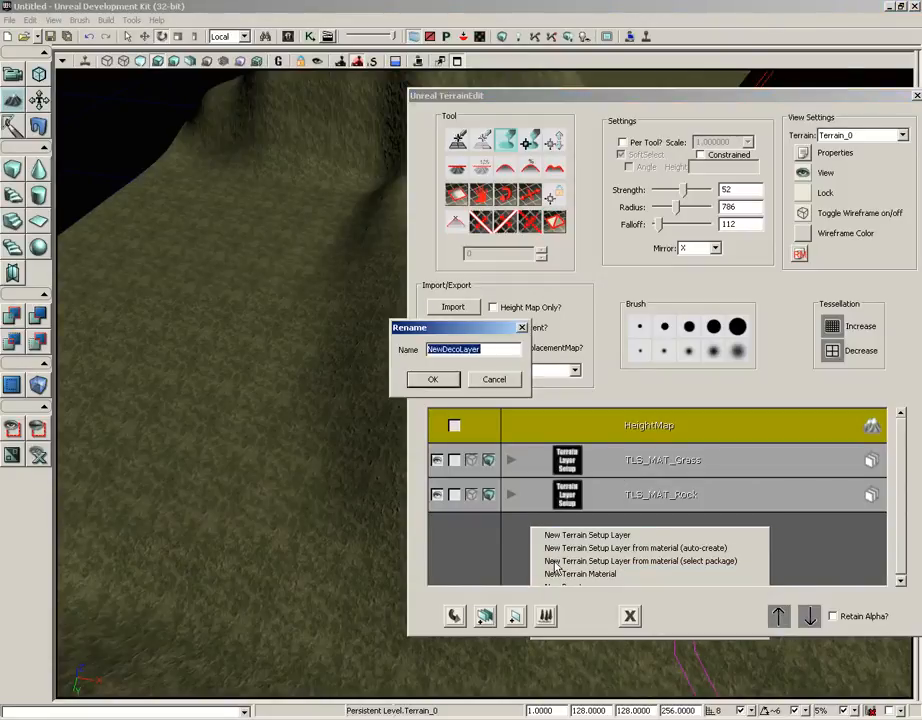
type("Trees")
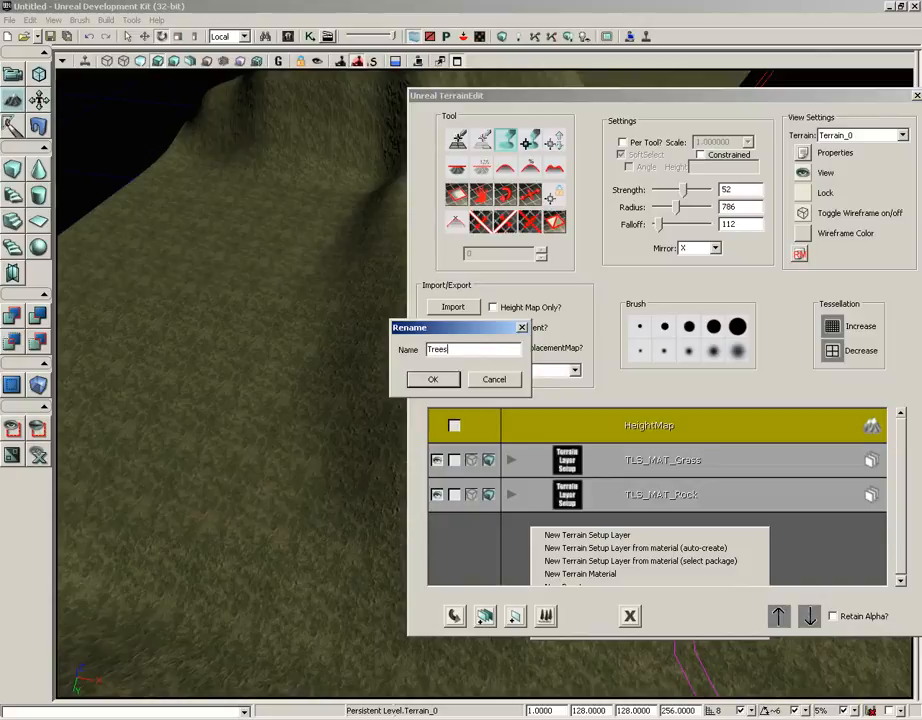
key("Return")
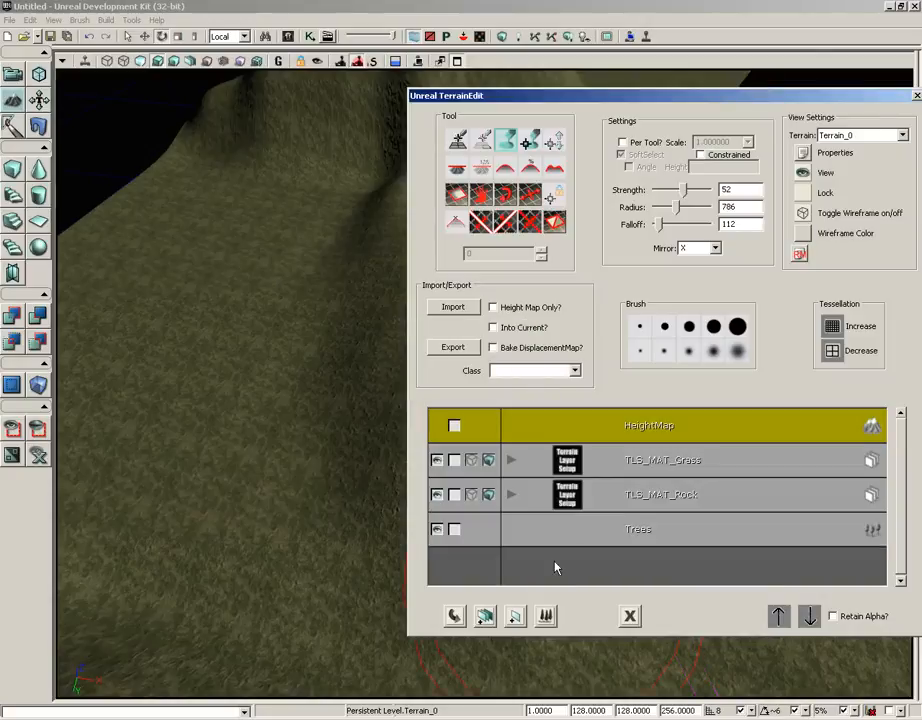
- Add the selected burnt tree mesh as a decoration to the Trees layer
left_click(532, 540)
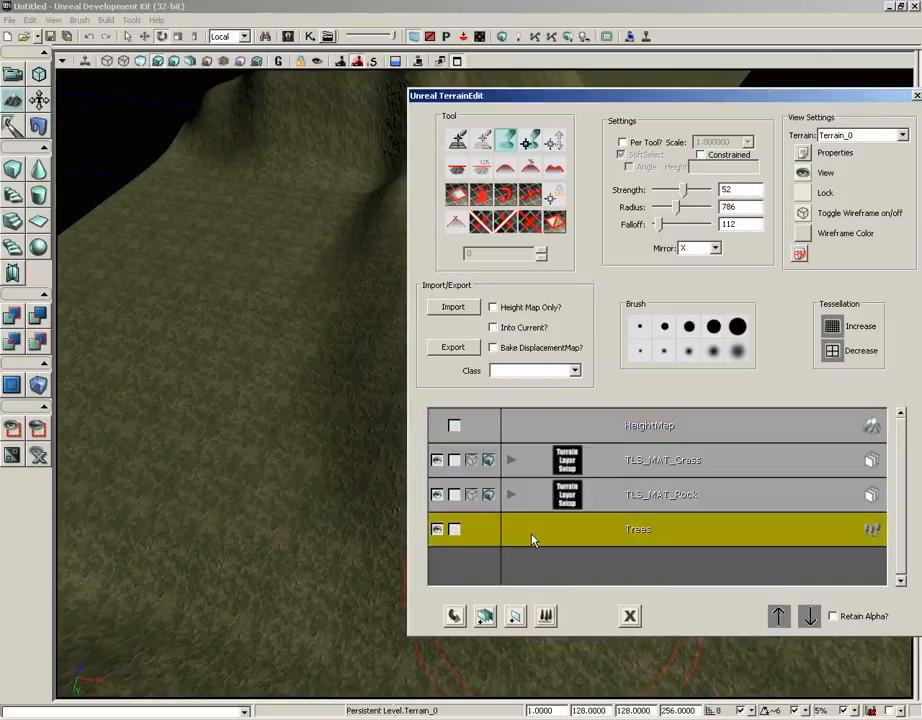
right_click(533, 540)
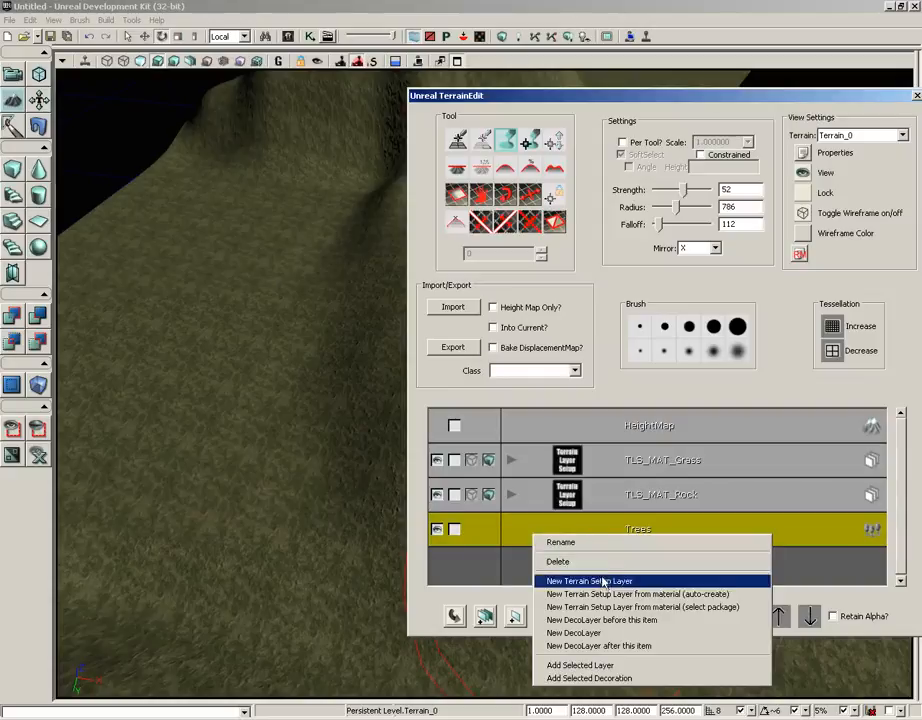
left_click(591, 678)
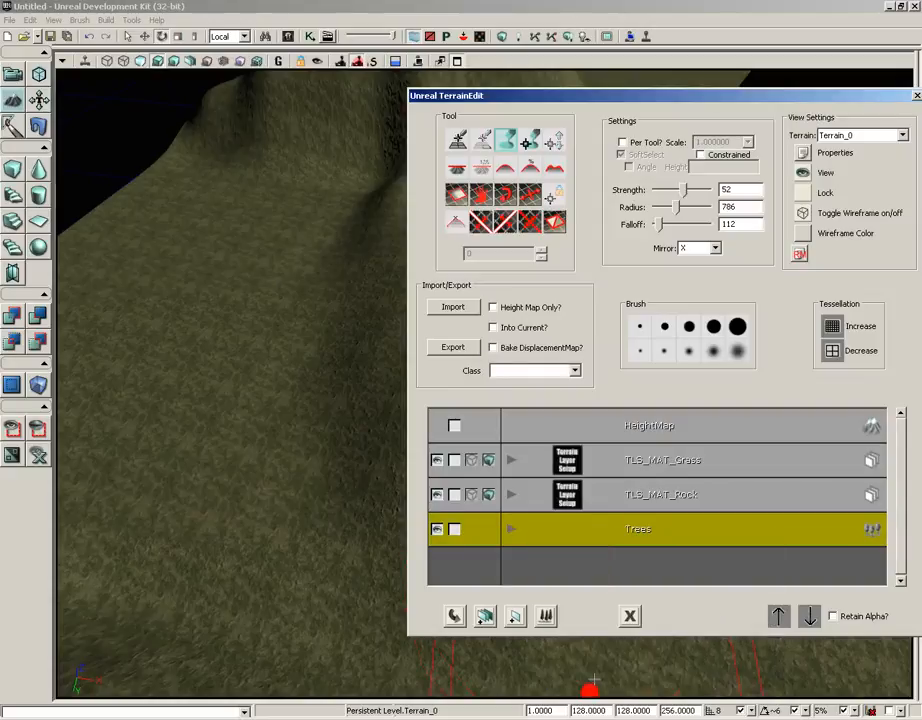
- Open Terrain_0's properties and expand the Trees deco layer's decoration down to its factory's static mesh entry
left_click_drag(670, 100, 285, 66)
left_click(419, 119)
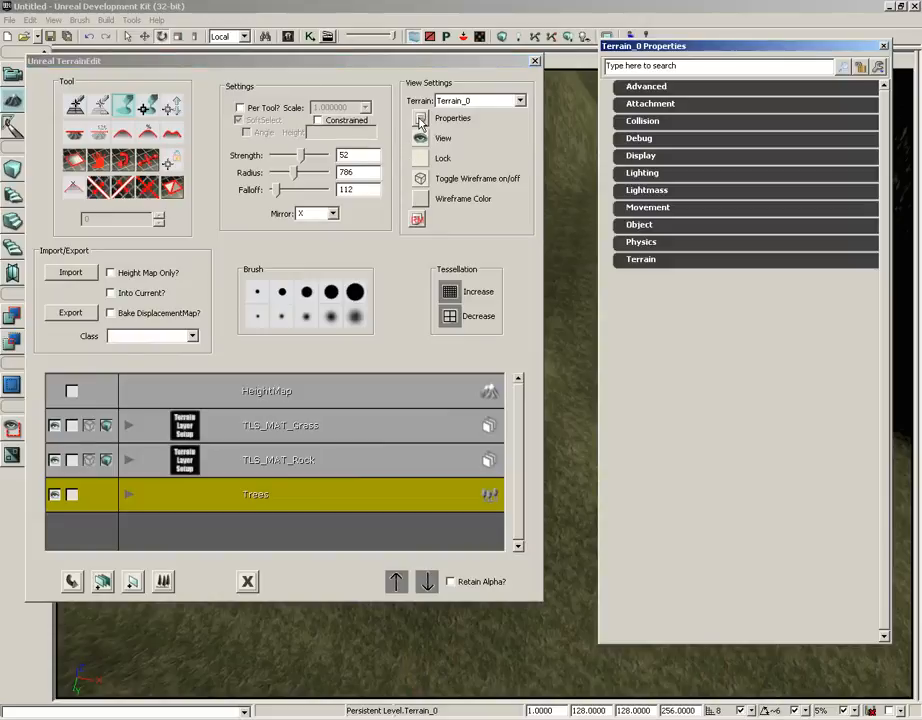
left_click(648, 261)
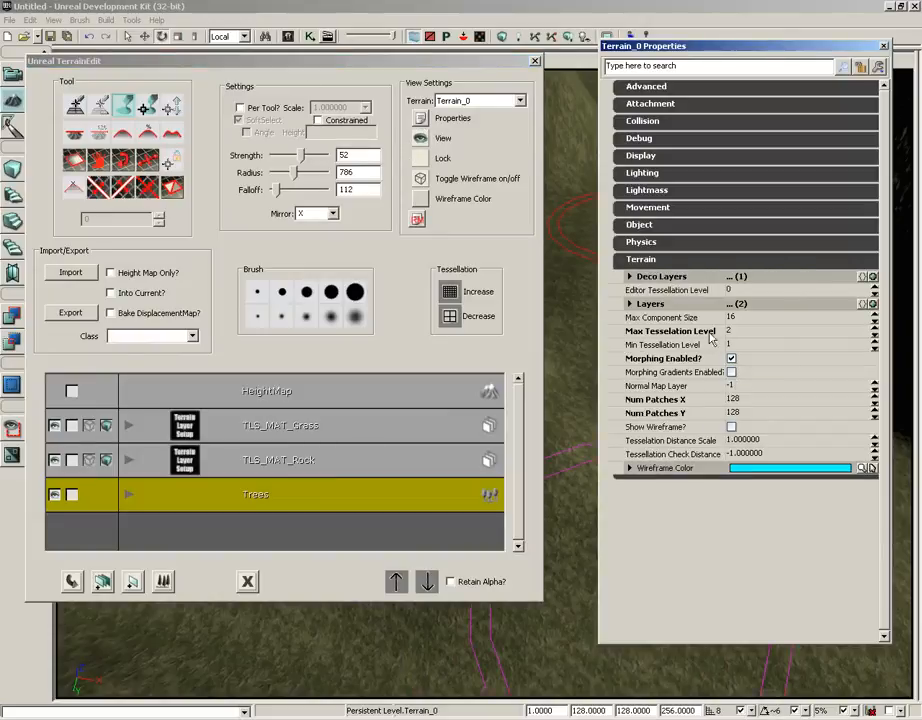
left_click(640, 277)
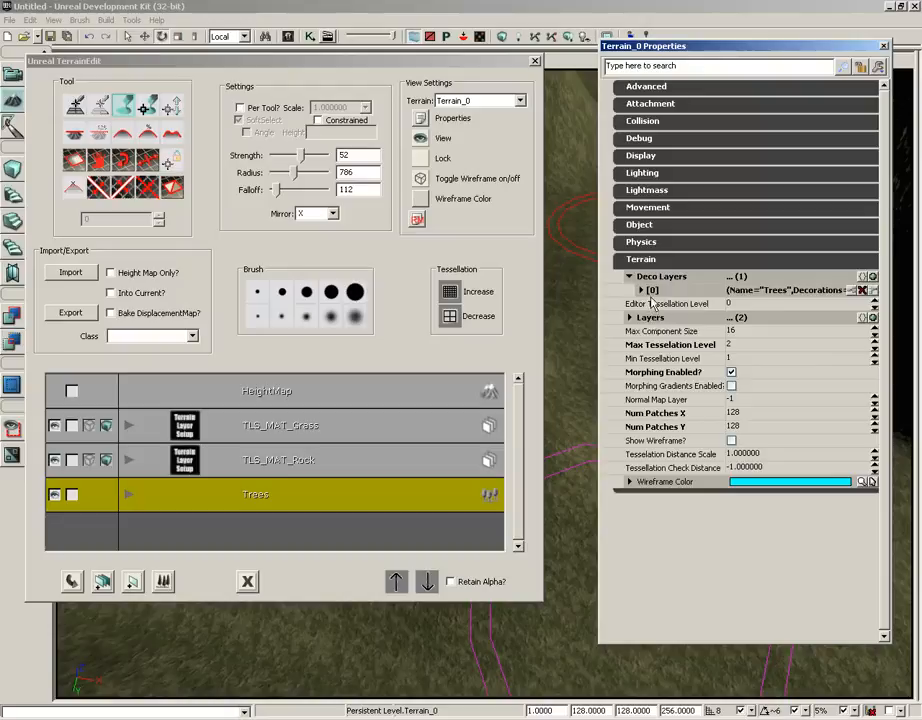
left_click(641, 290)
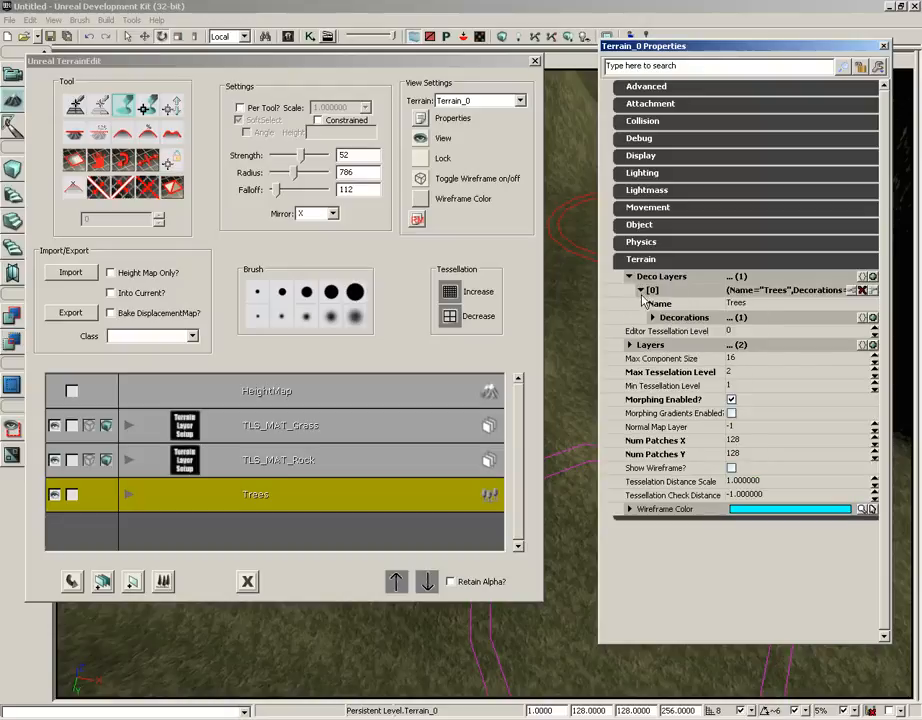
left_click(653, 317)
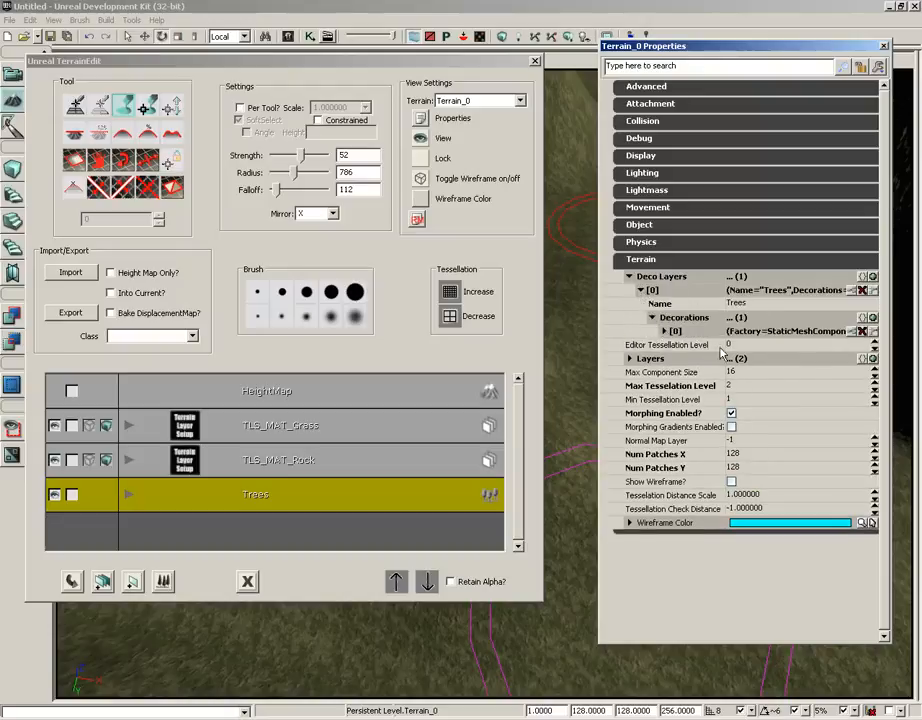
left_click(664, 331)
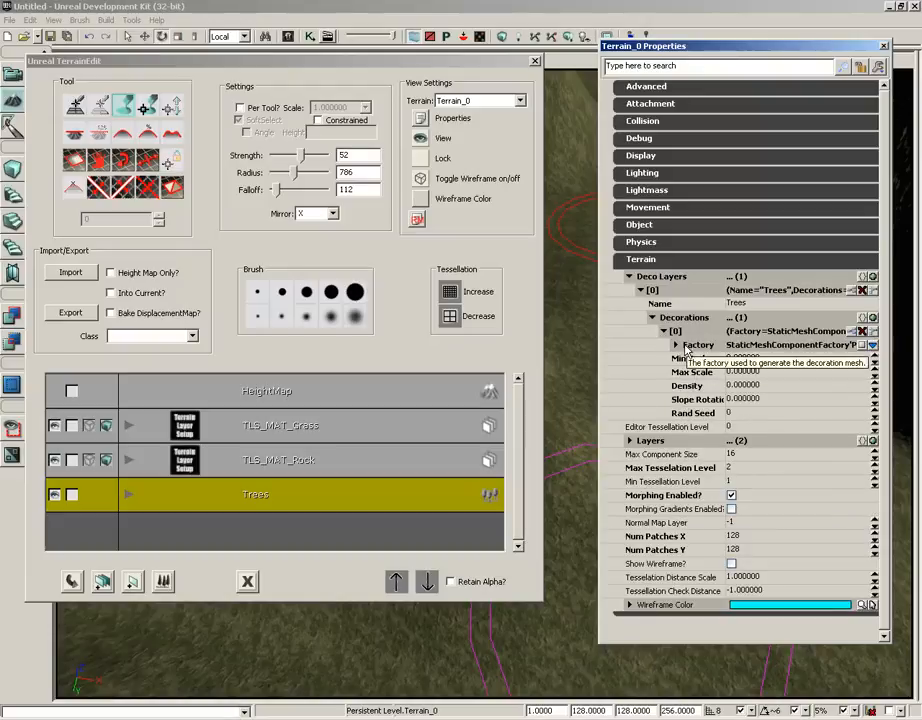
left_click(676, 344)
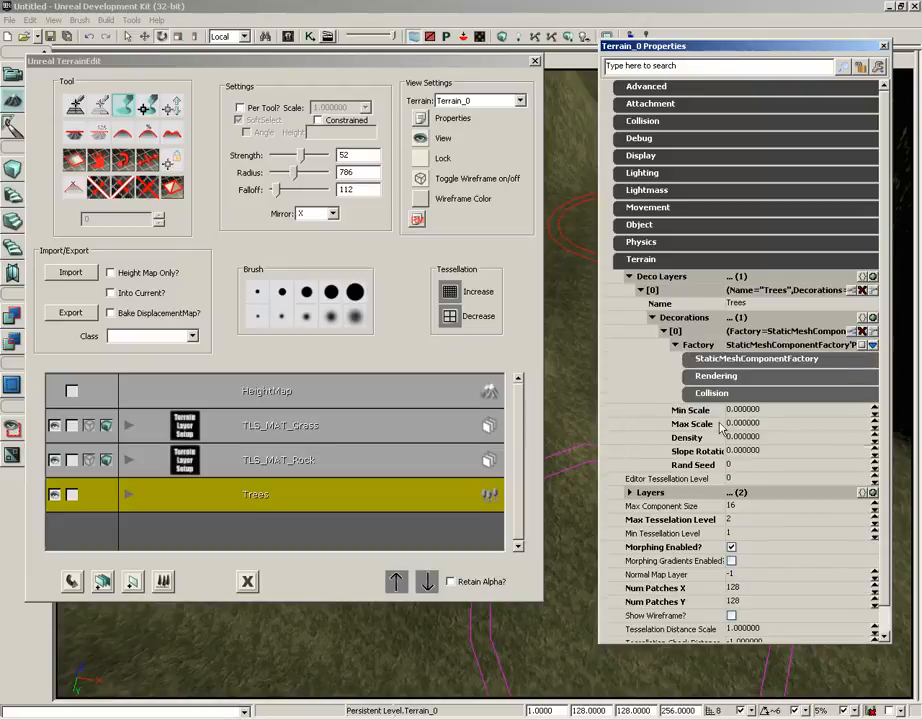
left_click(710, 360)
left_click(804, 380)
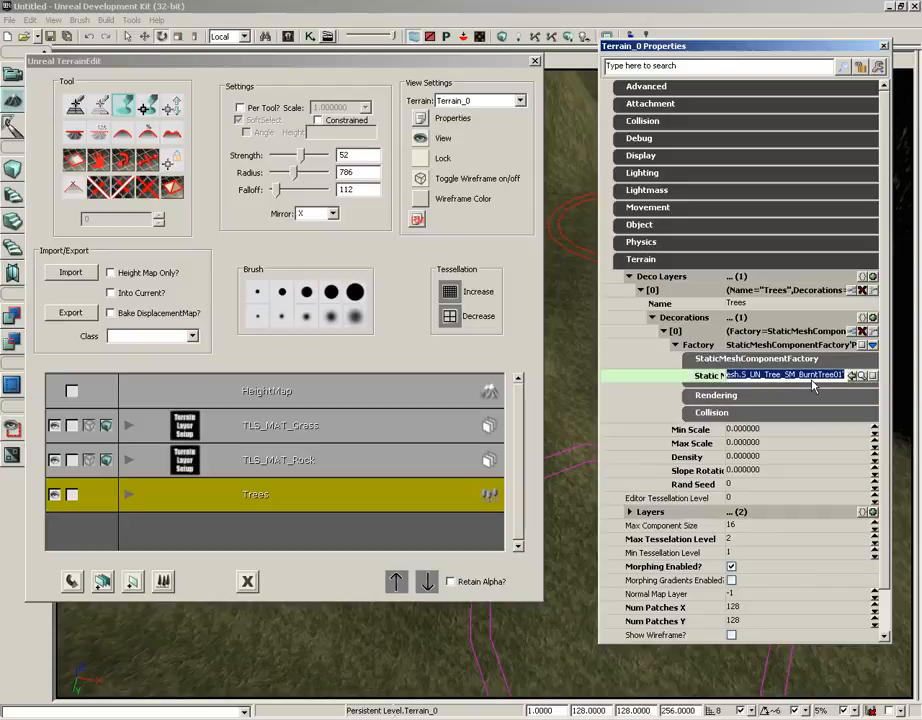
- Set the density of the Trees layer's decoration to 1
left_click(772, 458)
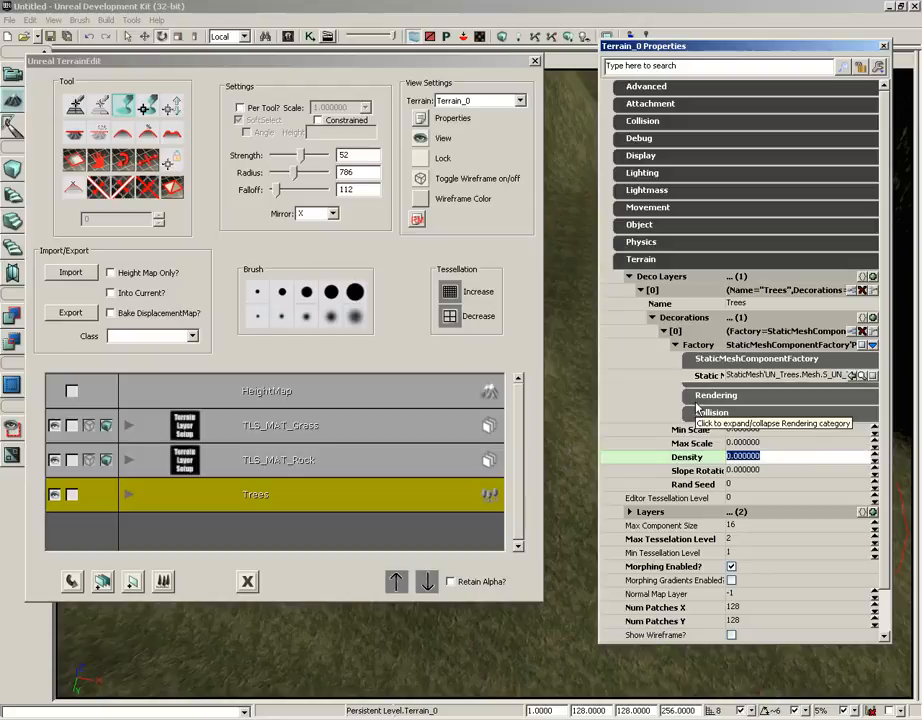
type("1")
key("Return")
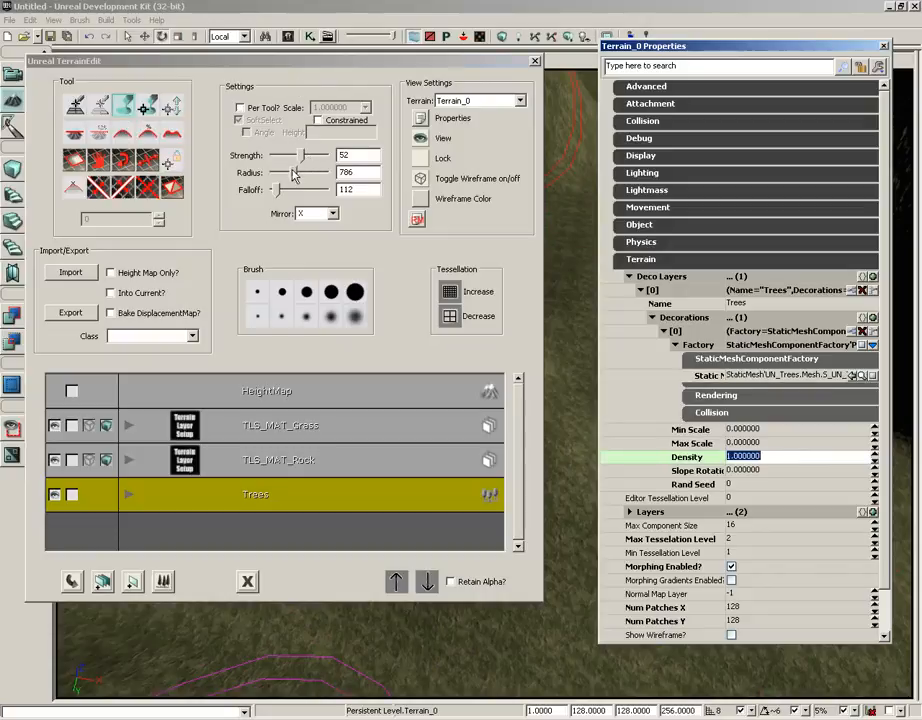
- Adjust the terrain brush to a radius of 533 and falloff of 281, and set mirroring to NONE
left_click_drag(294, 173, 281, 196)
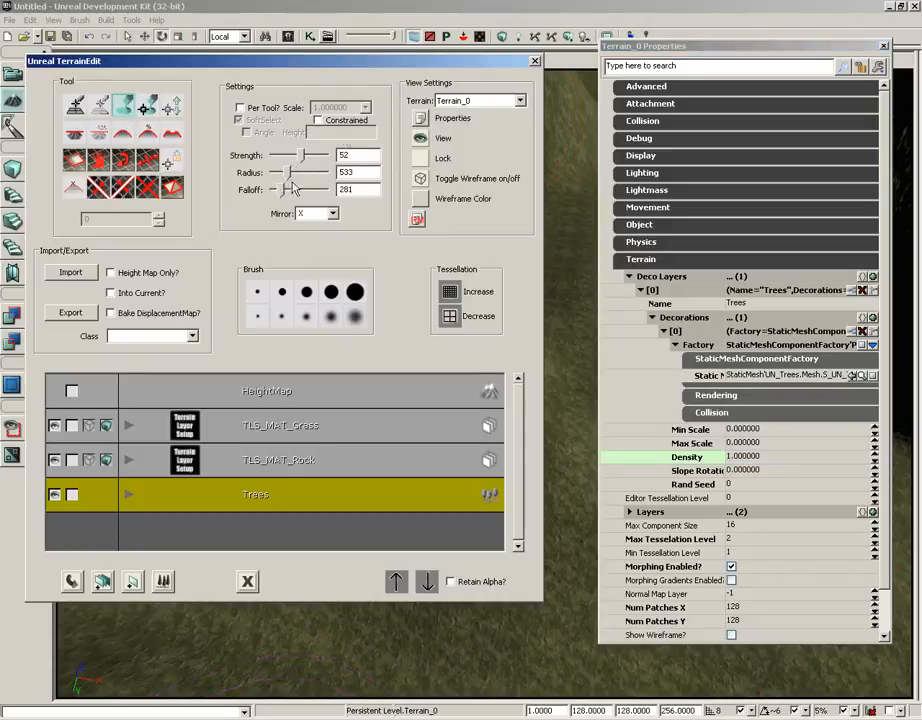
left_click_drag(360, 61, 180, 61)
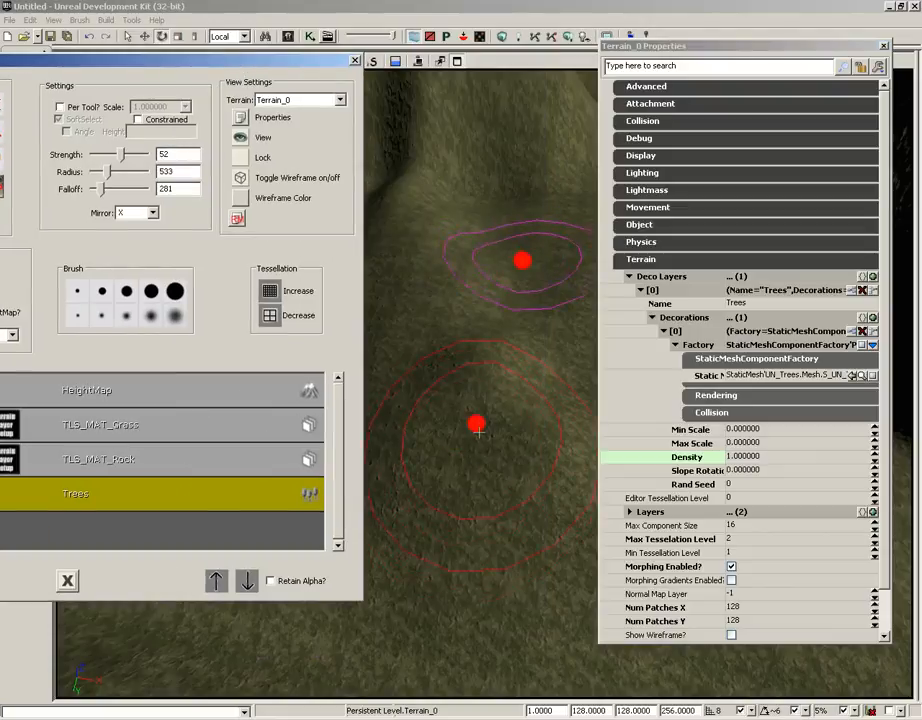
left_click(136, 212)
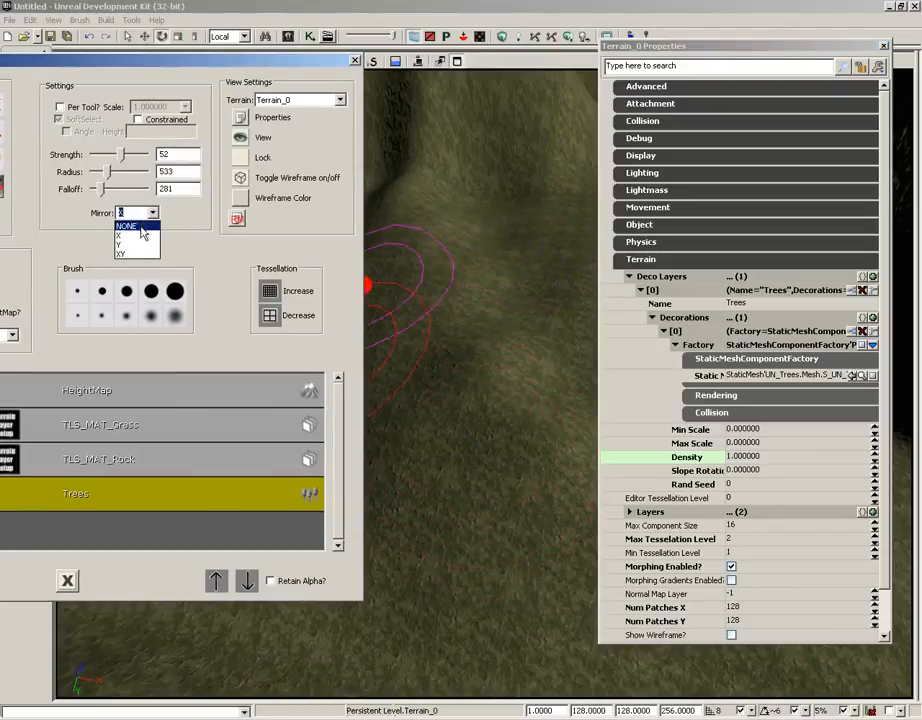
left_click(128, 223)
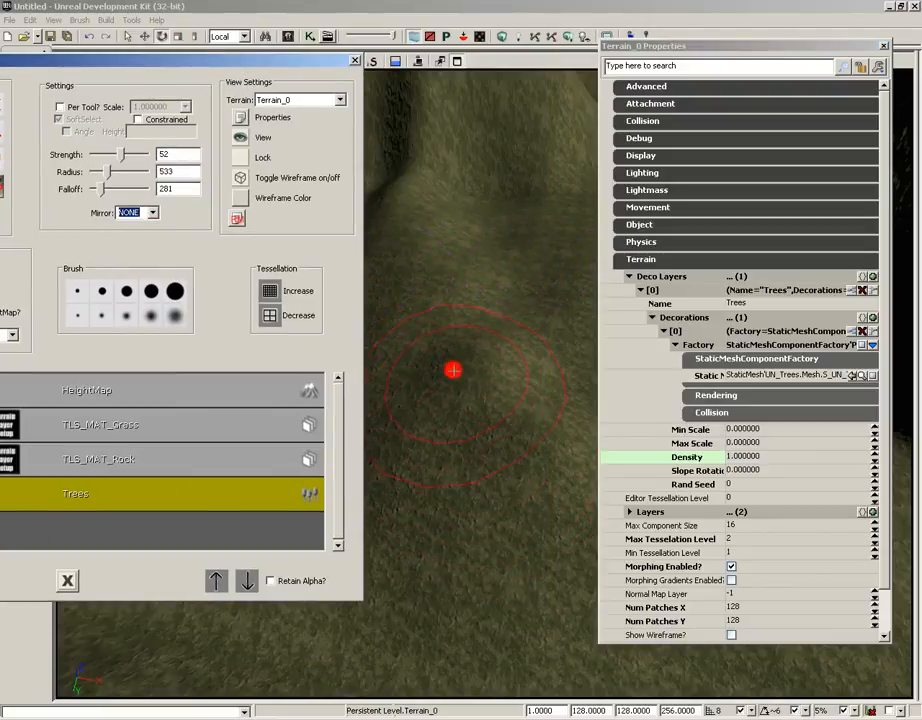
- Set both the minimum and maximum scale of the burnt tree decoration to 1
left_click(756, 431)
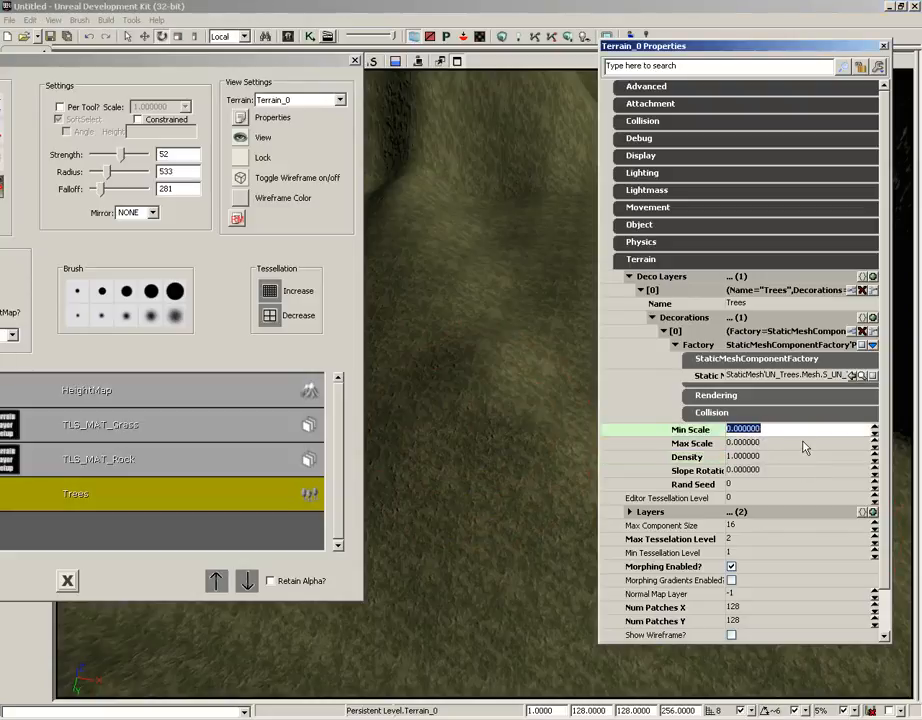
type("1")
left_click(805, 445)
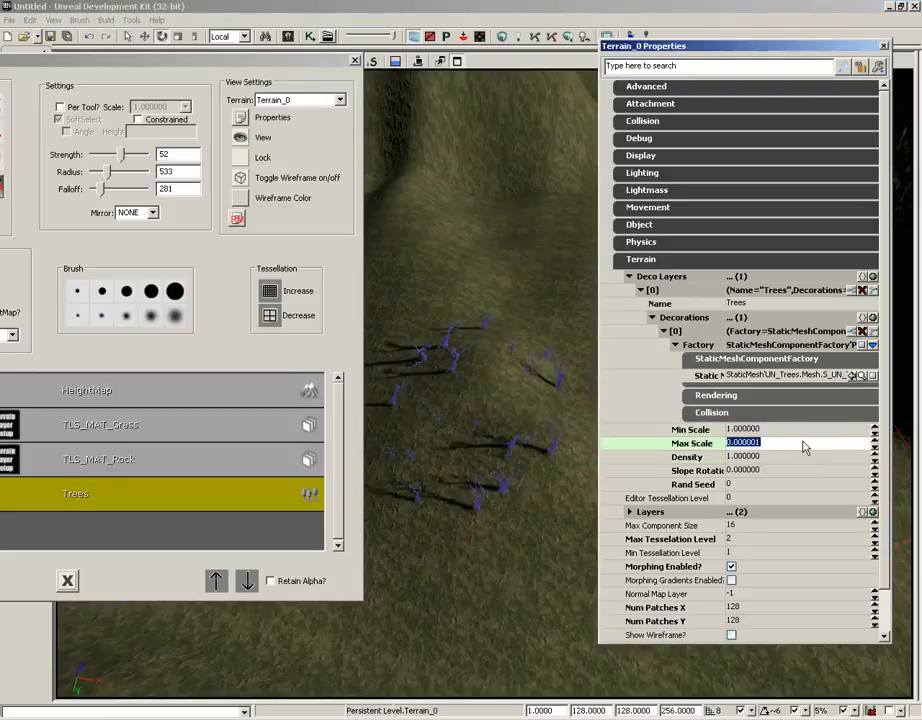
type("1")
key("Return")
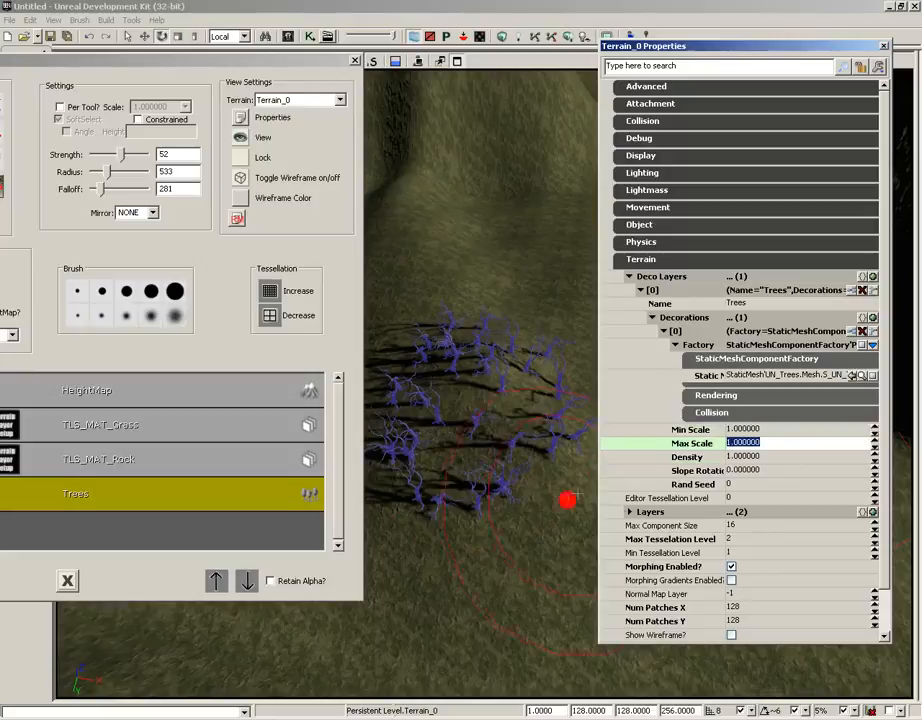
- Paint more burnt trees onto the grassy terrain beside the existing cluster
left_click_drag(521, 476, 517, 338)
right_click_drag(517, 338, 567, 478)
mouse_move(567, 478)
left_mouse_down()
mouse_move(477, 470)
mouse_move(438, 442)
mouse_move(496, 385)
mouse_move(523, 298)
mouse_move(497, 245)
mouse_move(466, 437)
mouse_move(490, 433)
mouse_move(376, 436)
left_mouse_up()
left_click_drag(475, 401, 505, 430, "ctrl")
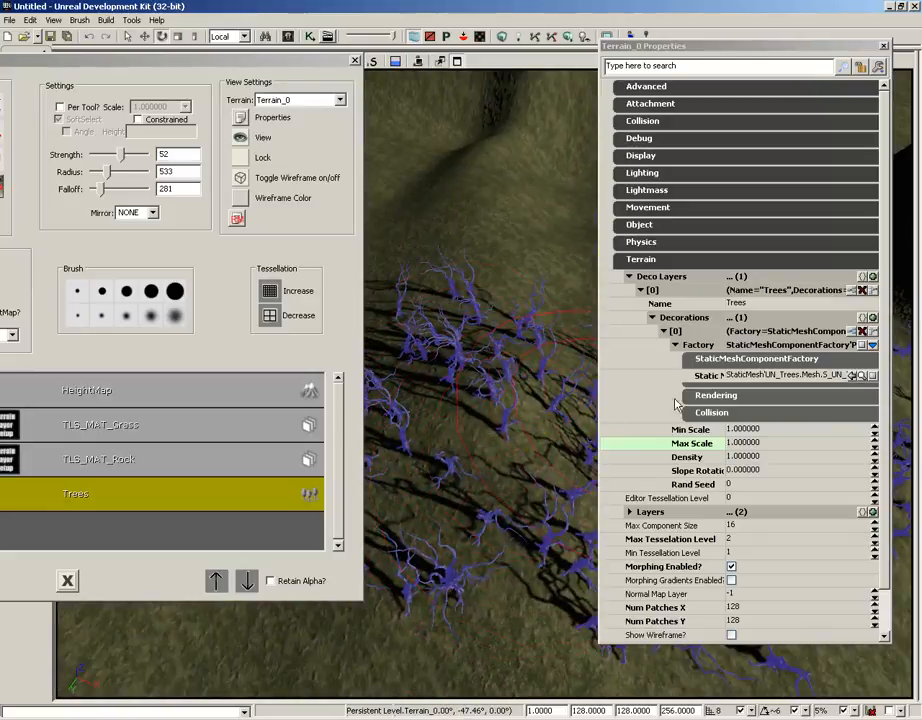
- Set the tree decoration's density to 1.5
left_click(752, 456)
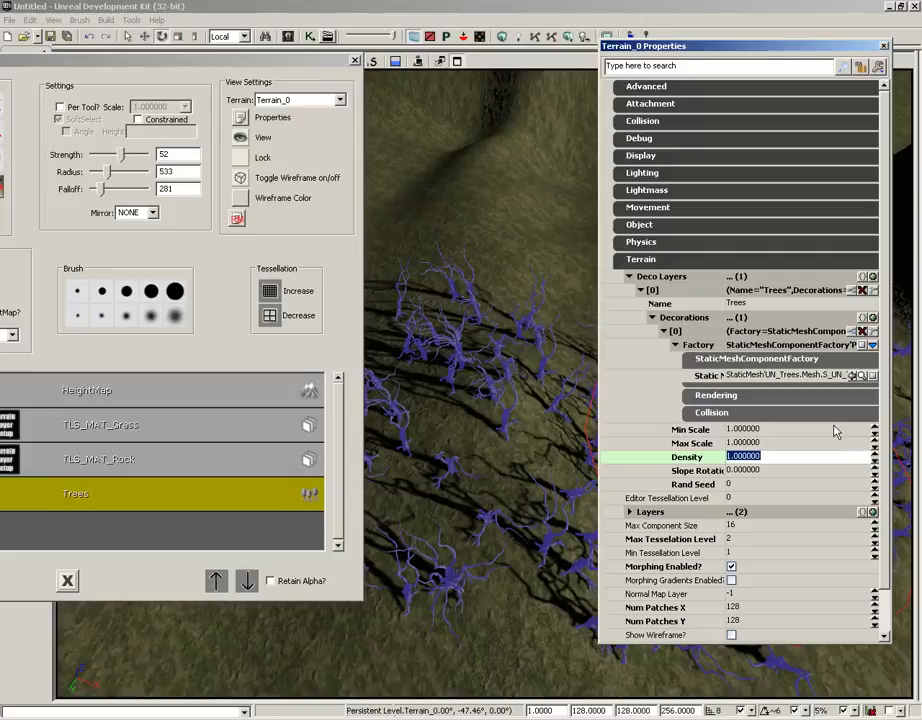
type("1.5")
key("Return")
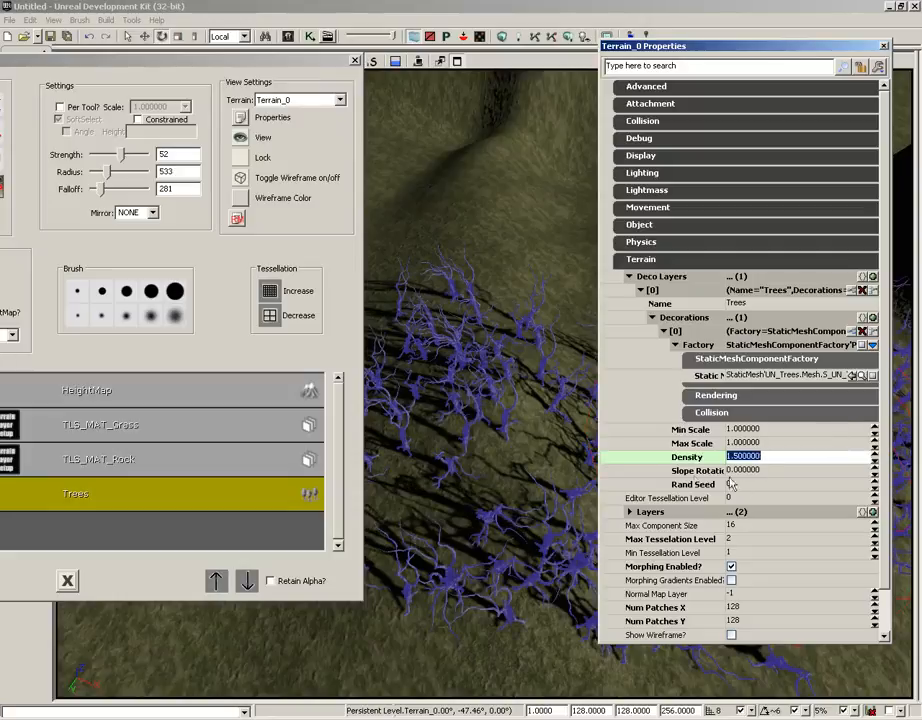
- Play the level from the open ground beside the trees, walk through the forest and return to the editor
mouse_move(500, 480)
left_mouse_down()
mouse_move(494, 494)
mouse_move(487, 462)
left_mouse_up()
right_click(439, 543)
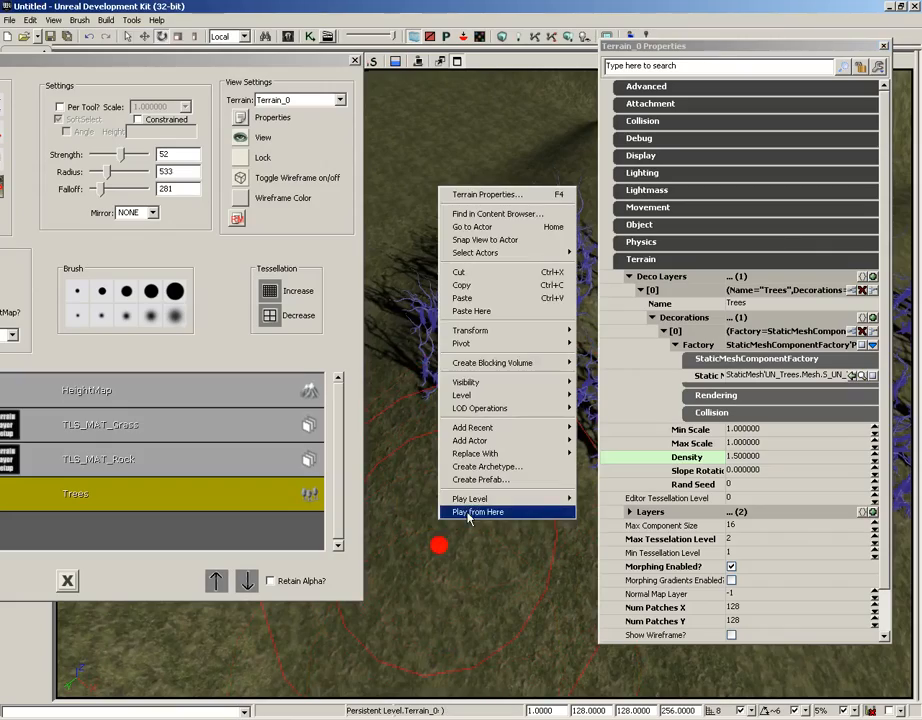
left_click(470, 514)
key("w")
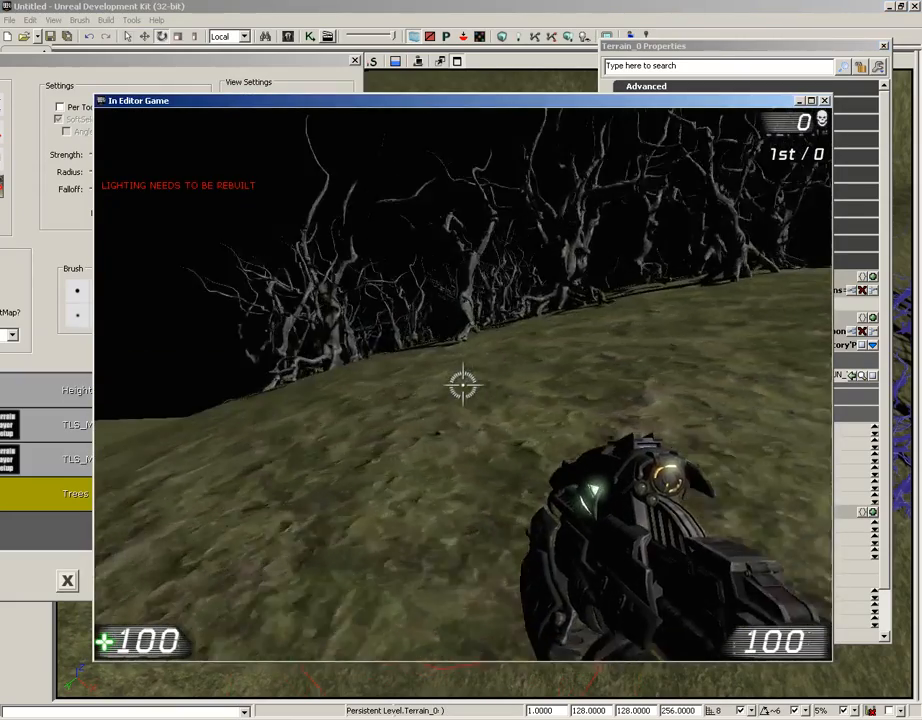
key("w")
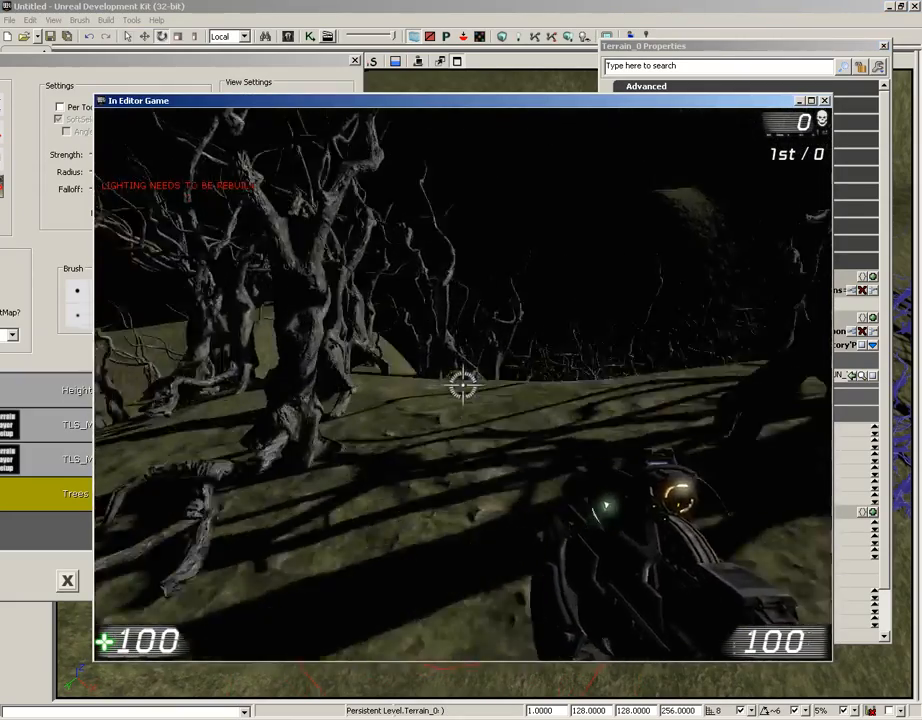
key("w")
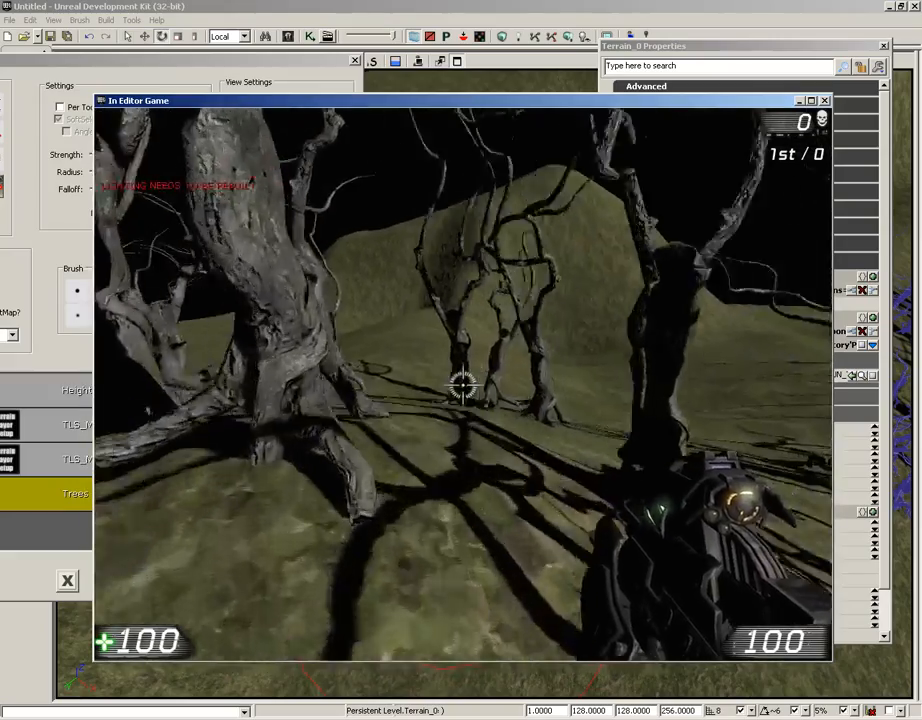
key("w")
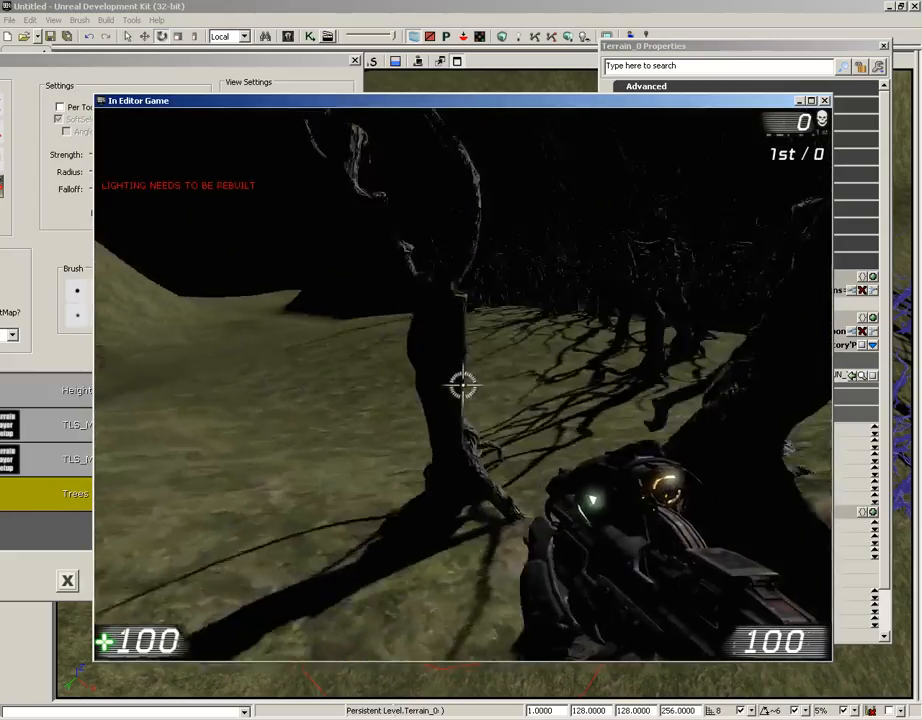
key("w")
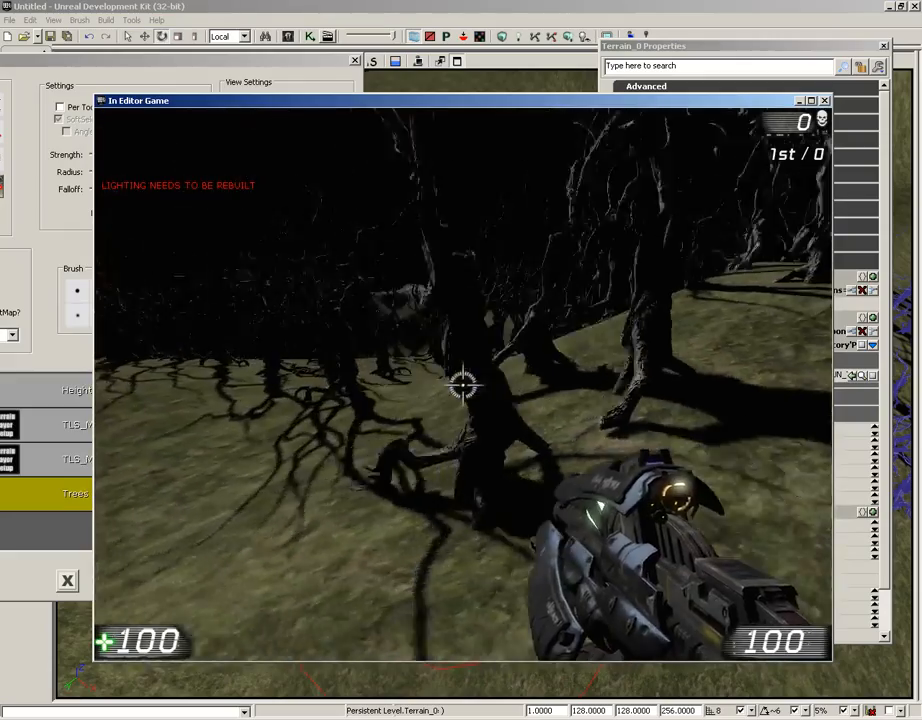
key("w")
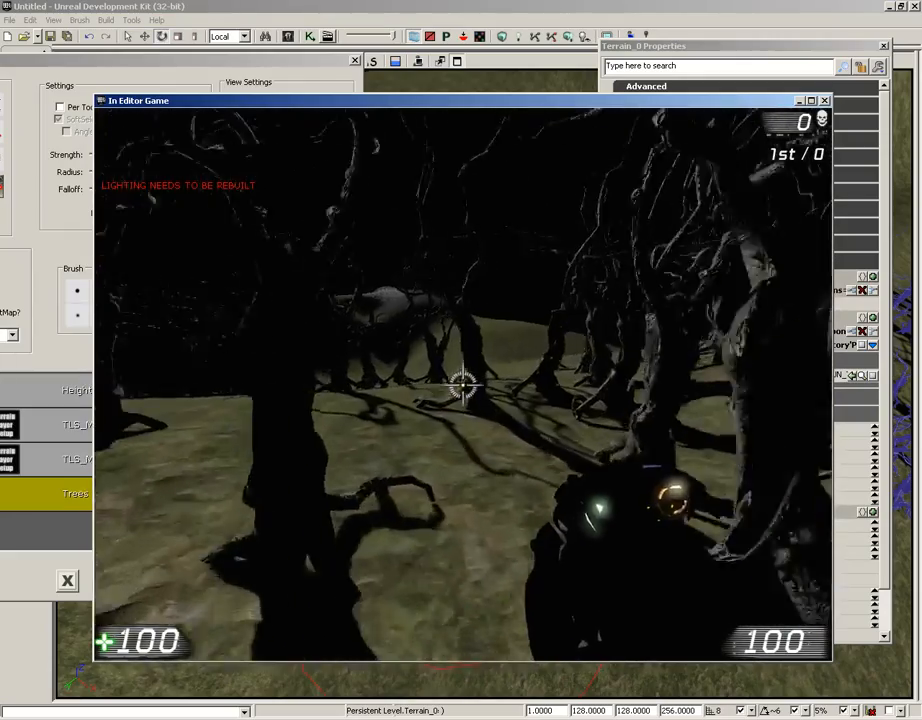
key("w")
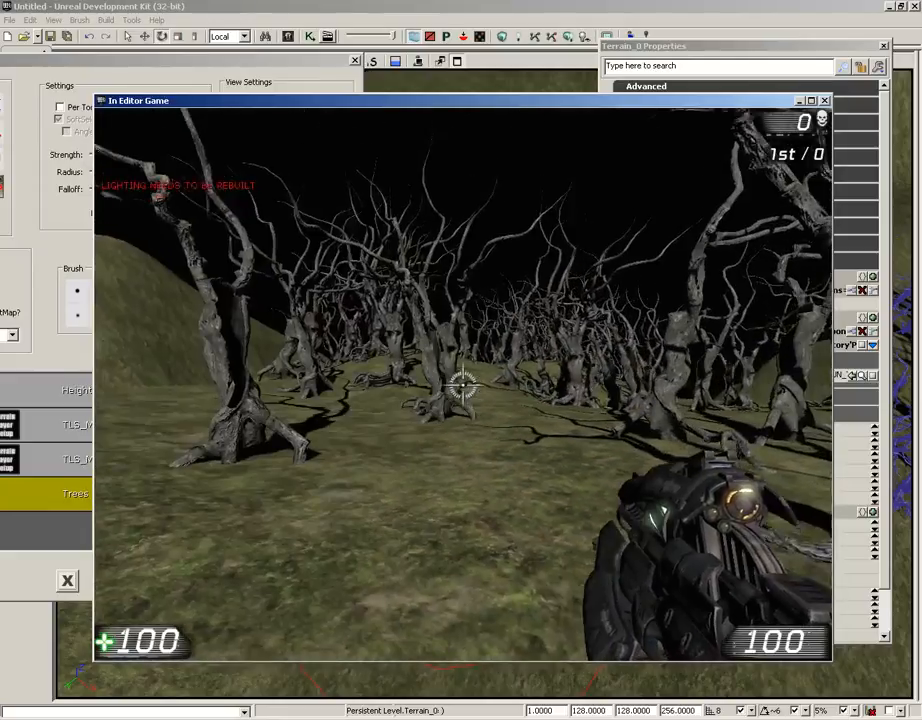
key("Escape")
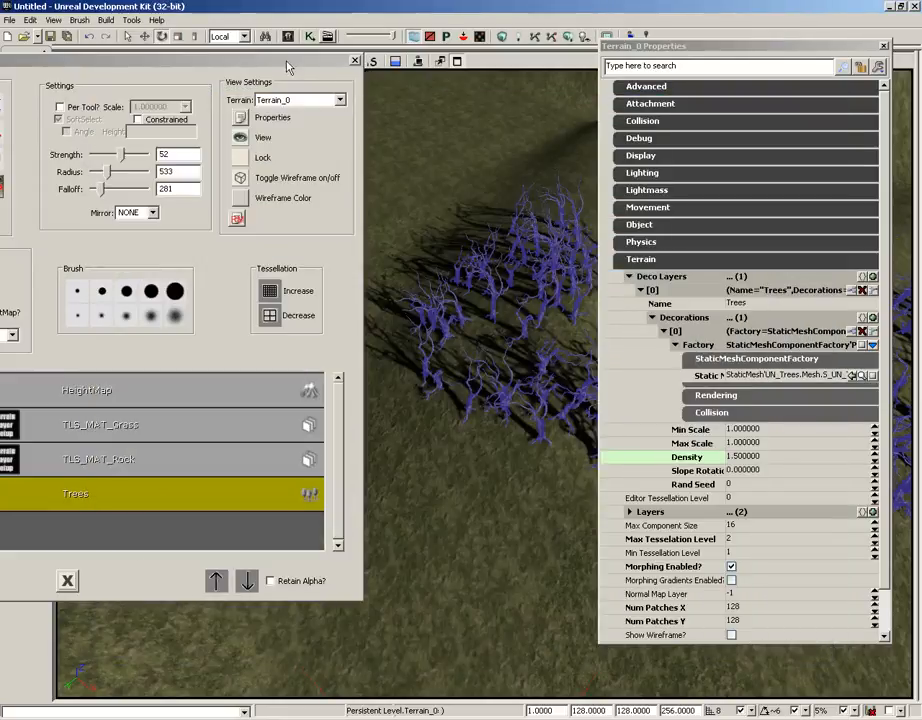
- Close the terrain editor and the Terrain_0 properties
left_click_drag(281, 62, 522, 70)
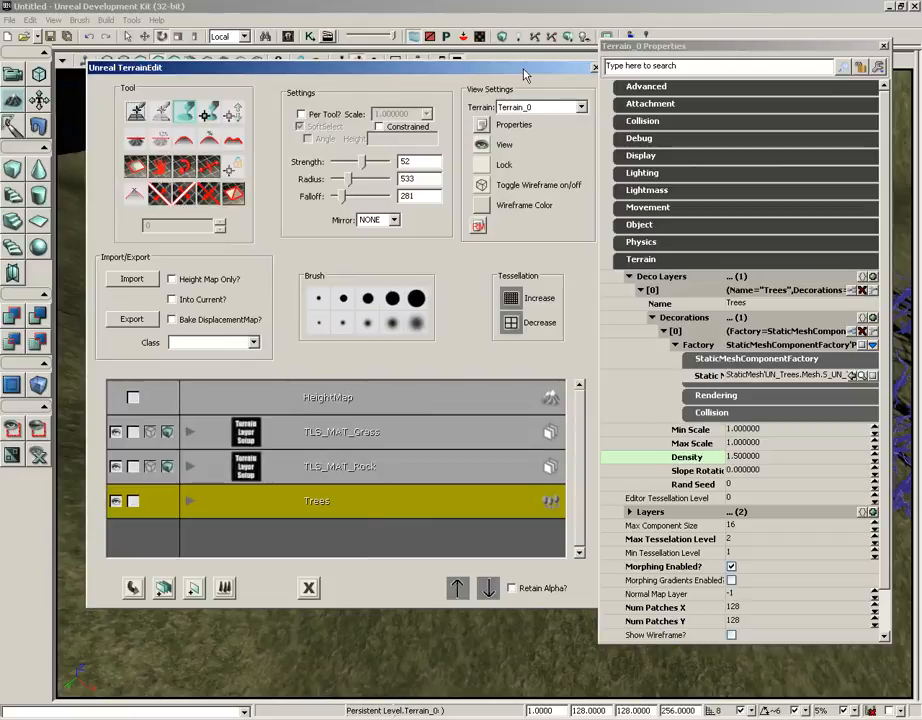
left_click_drag(523, 70, 498, 69)
left_click(570, 66)
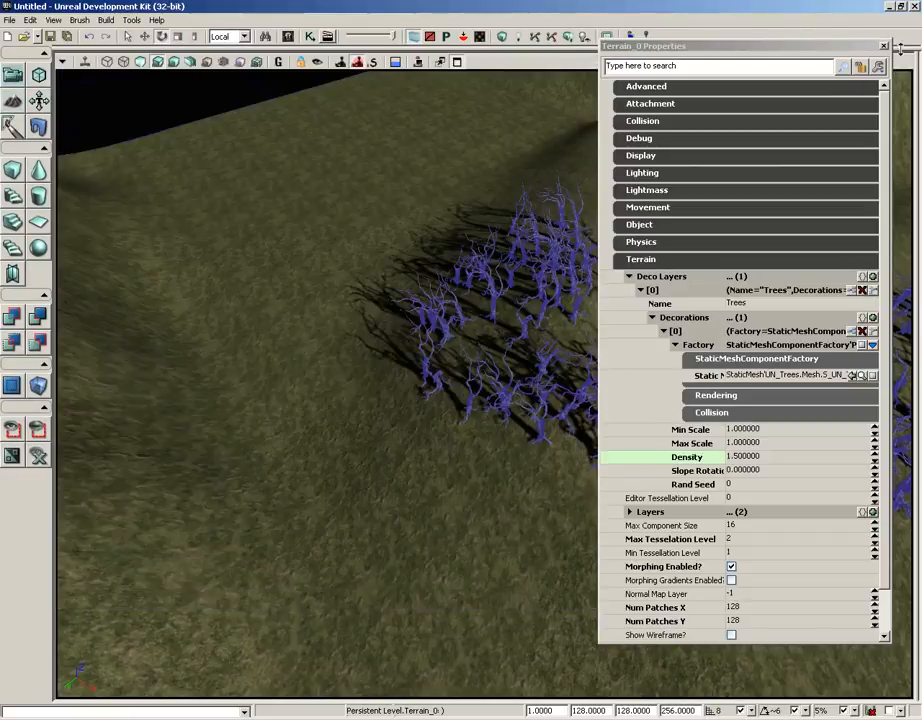
left_click(884, 46)
- Choose UTVehicleFactory_Scorpion under NavigationPoint's UTVehicleFactory in the actor classes and return to the level view
left_click_drag(469, 239, 371, 252)
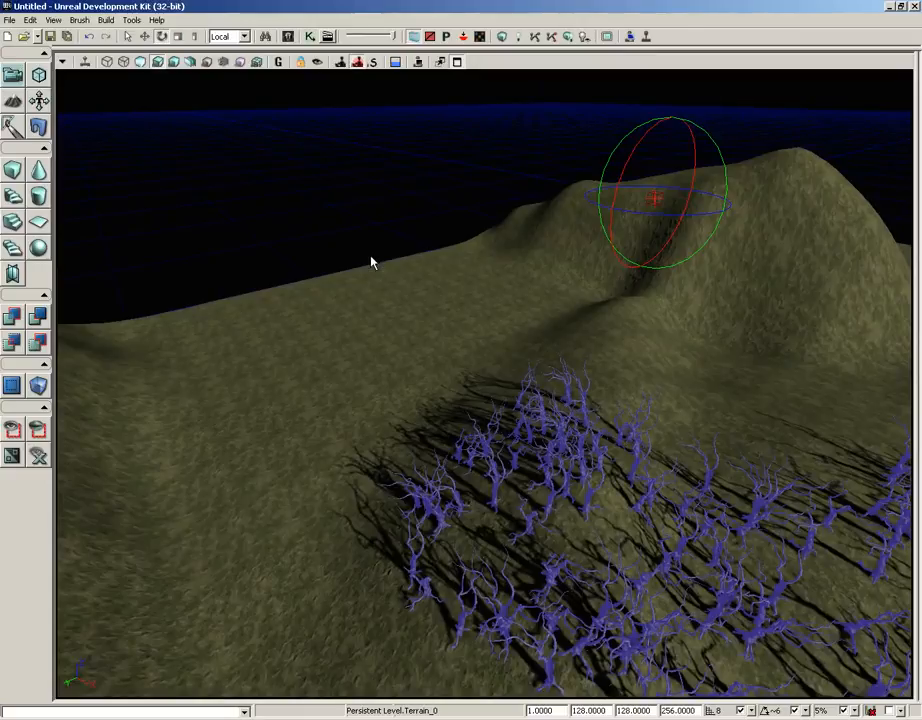
left_click(288, 37)
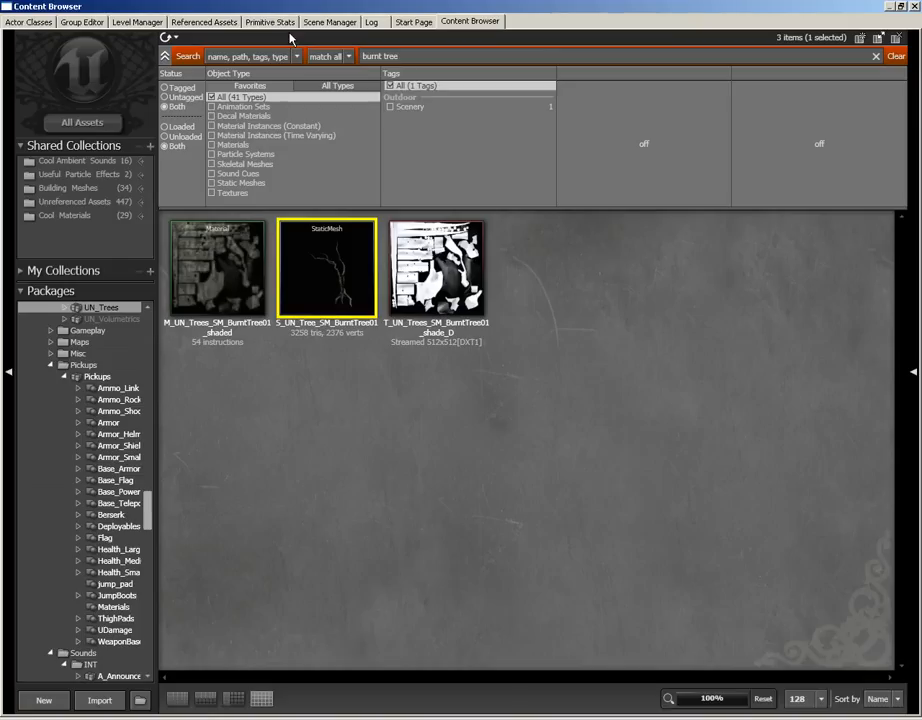
left_click(38, 22)
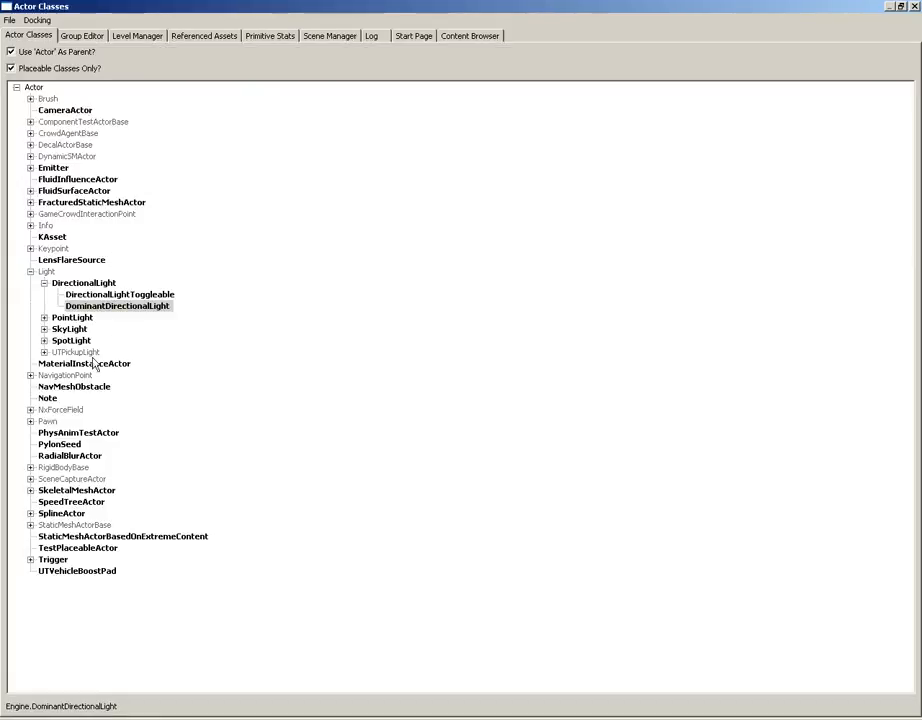
left_click(30, 375)
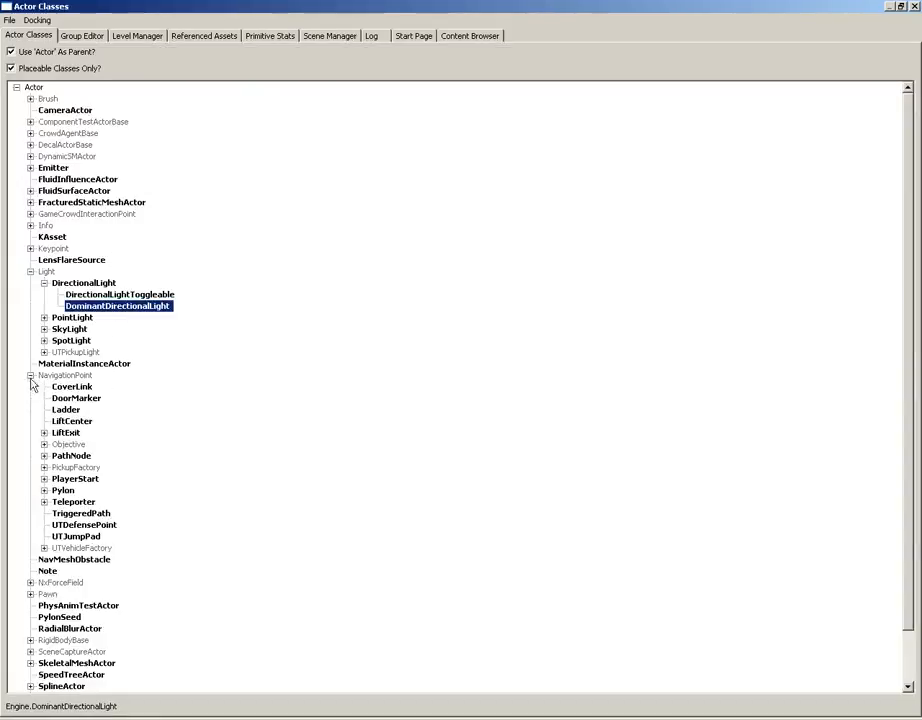
left_click(44, 548)
left_click(90, 582)
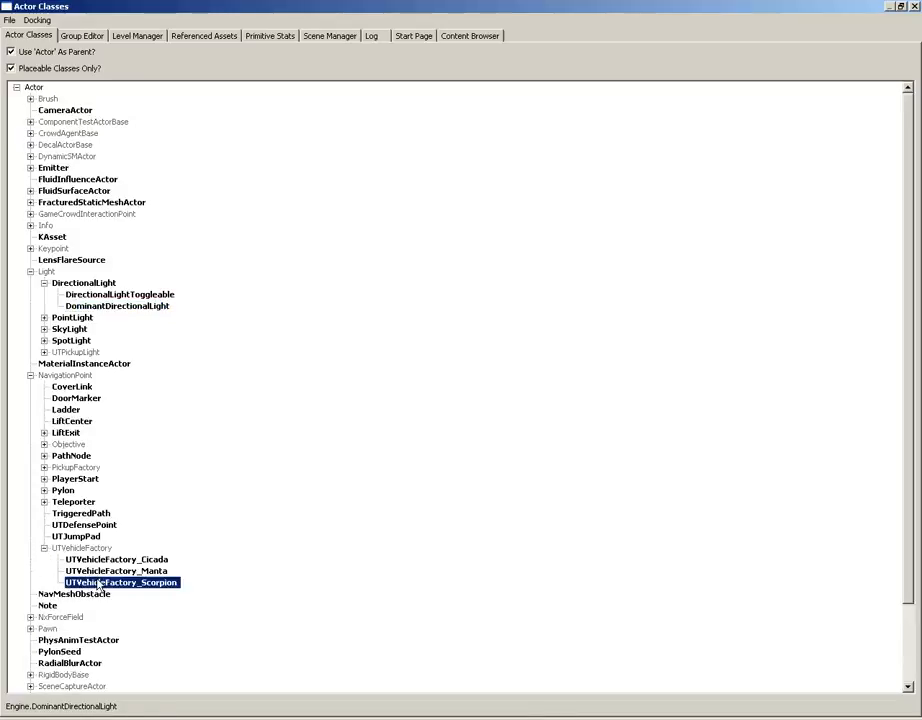
left_click(914, 7)
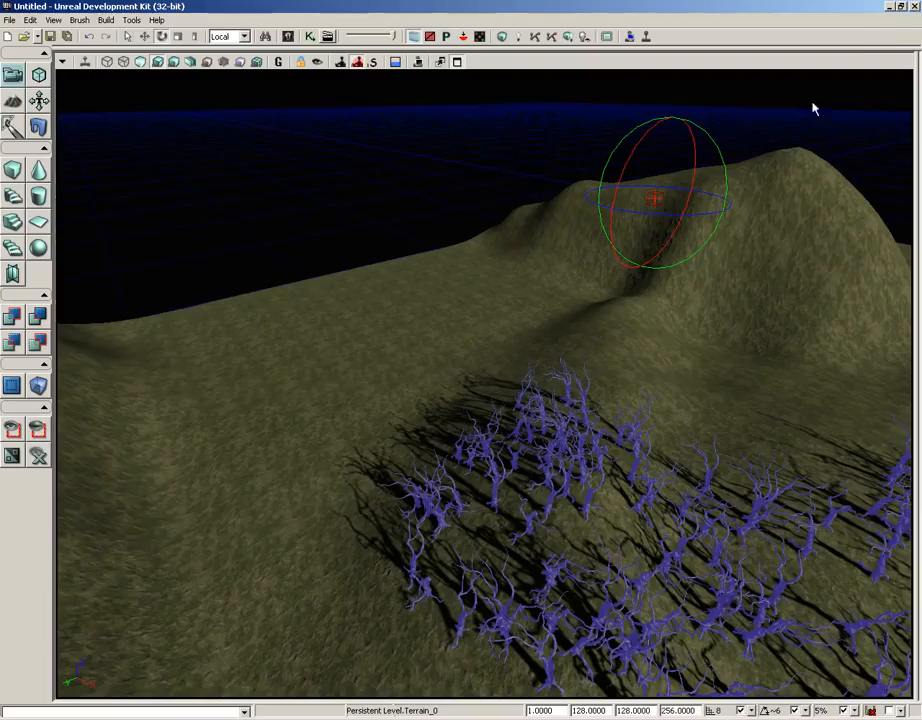
- Add the Scorpion vehicle factory to the open grassy ground beside the burnt trees
right_click(230, 535)
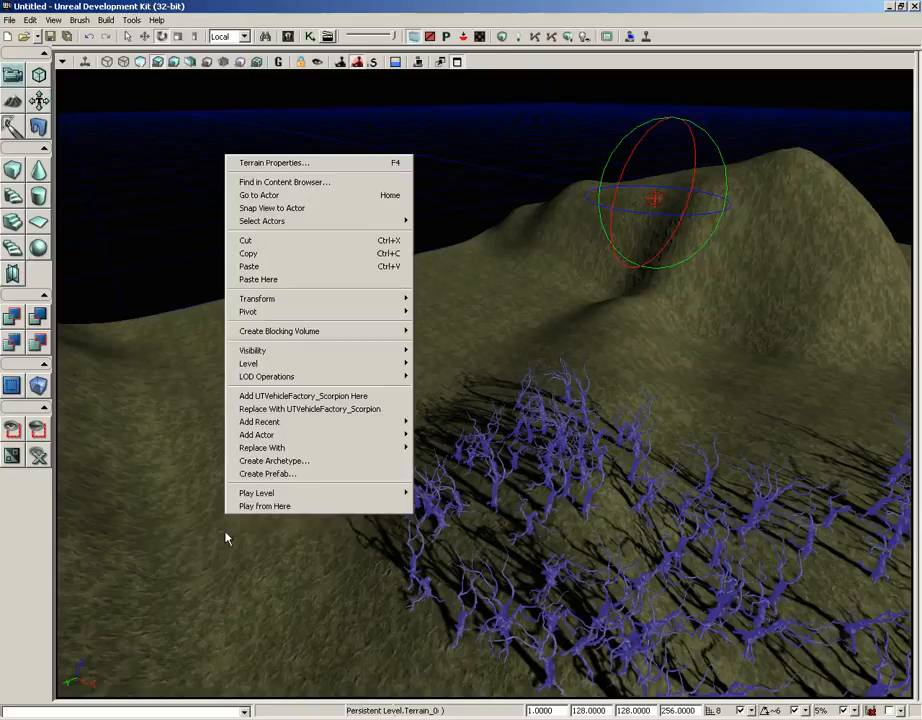
left_click(301, 394)
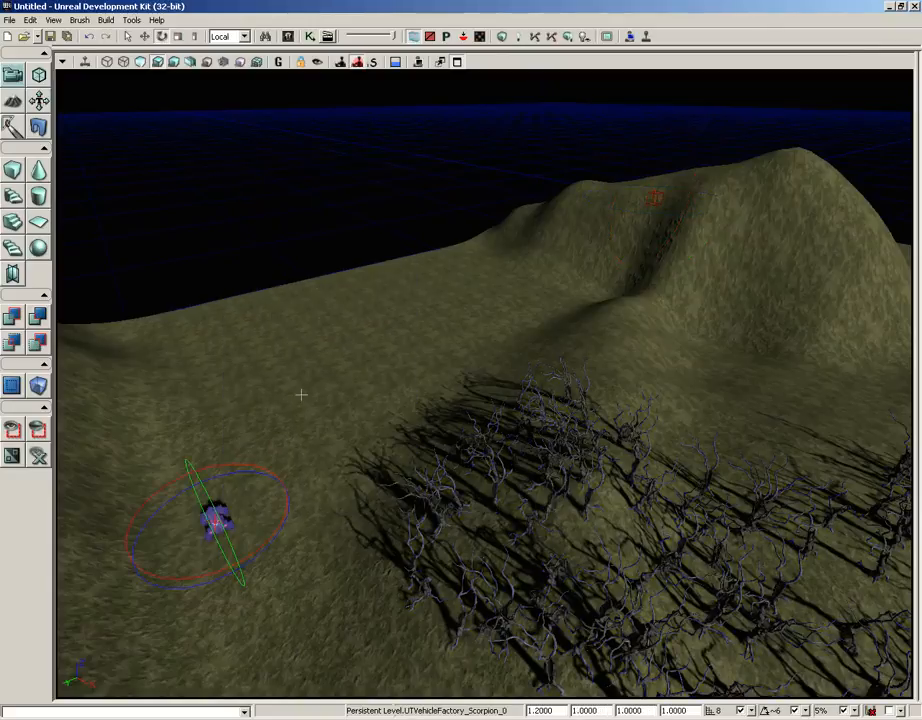
- Play the level from beside the Scorpion, board it, drive it across the terrain past the trees and return to the editor
right_click(259, 503)
left_click(276, 494)
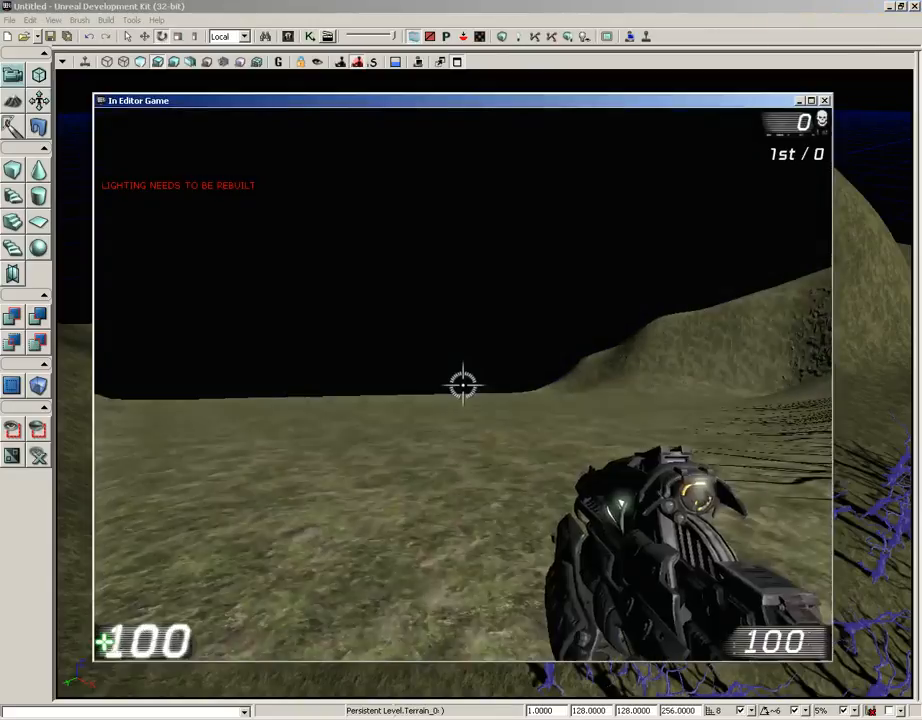
key("w")
key("e")
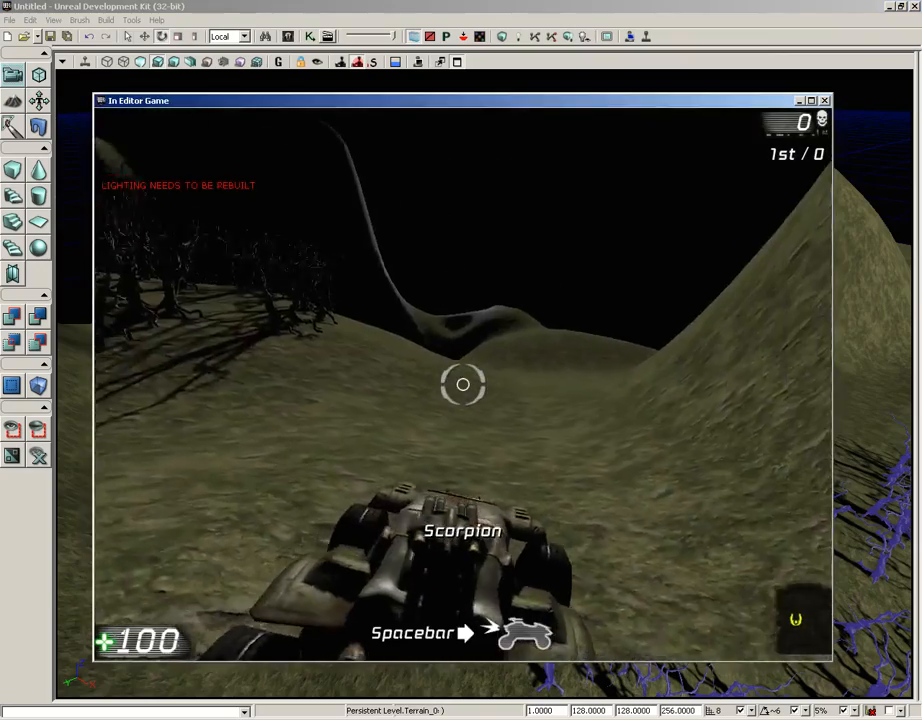
key("w")
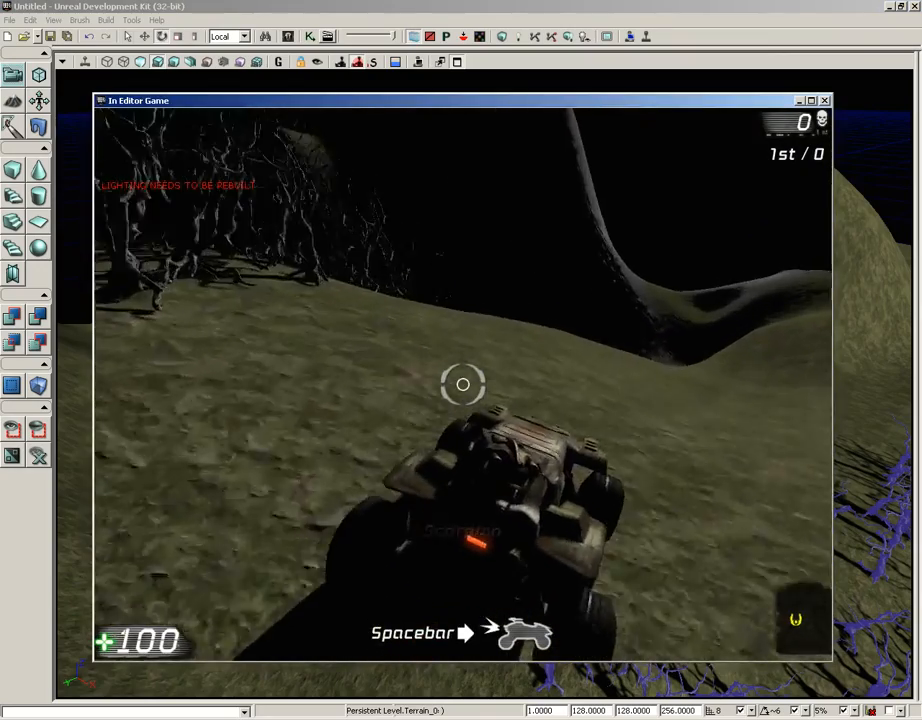
key("w")
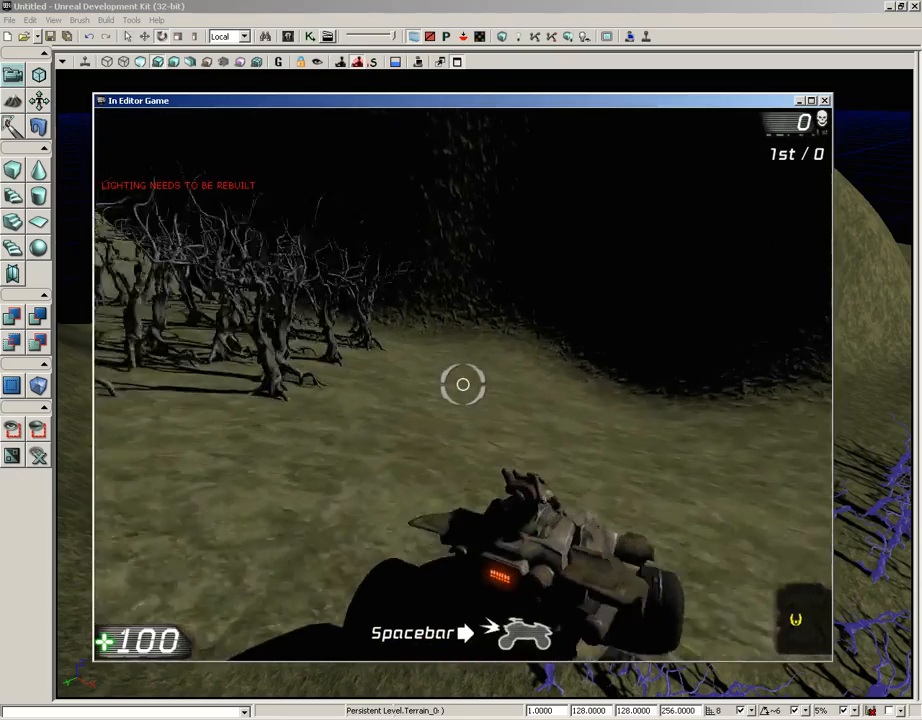
key("w")
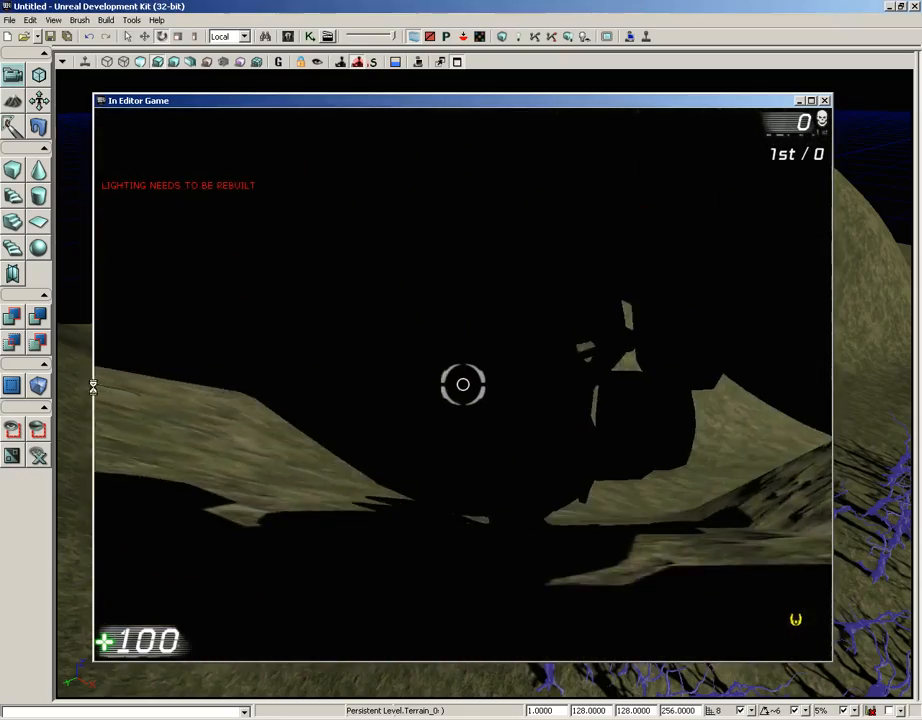
key("Escape")
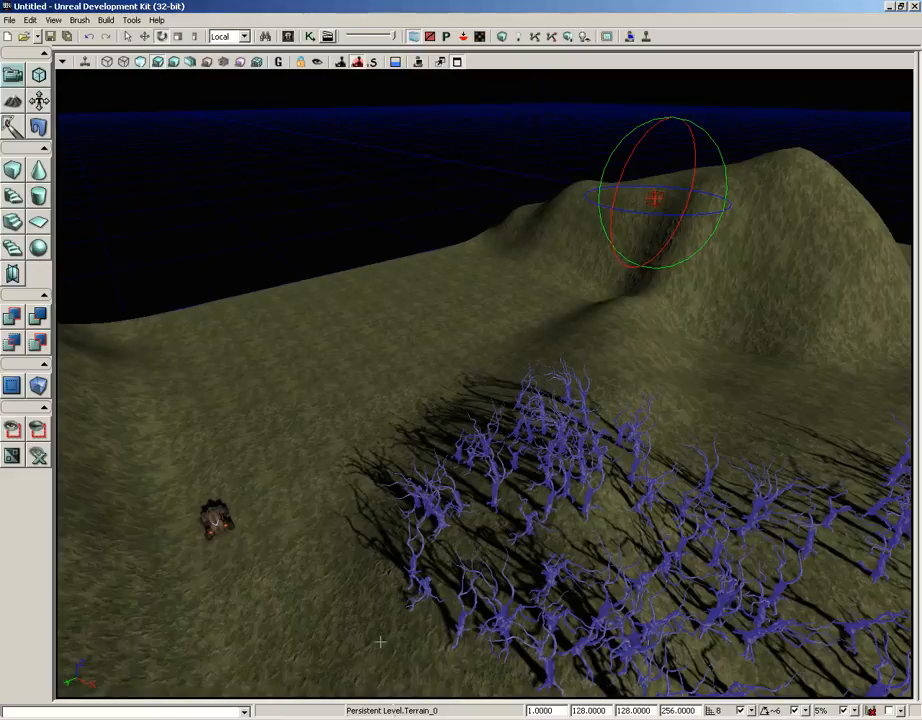